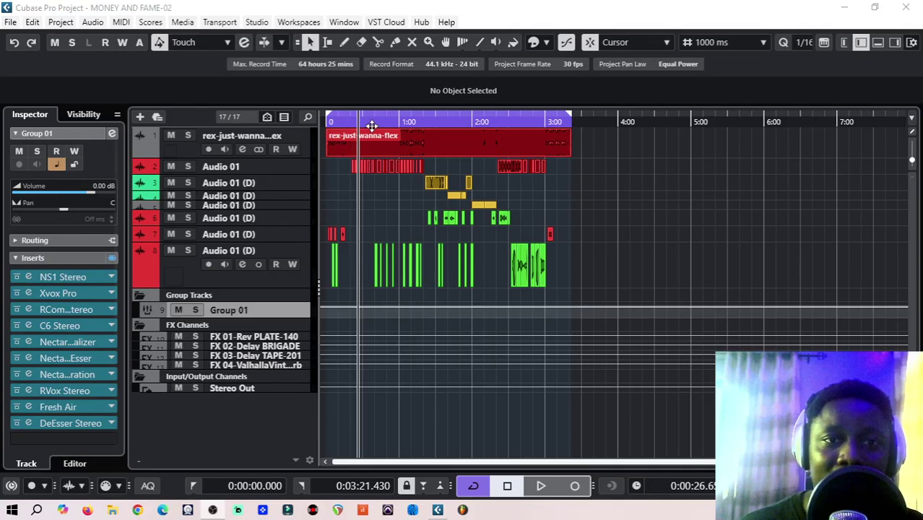
# Play the full processed mix from about 0:37 into the section after 1:30, and stop playback.
pyautogui.click(373, 120)
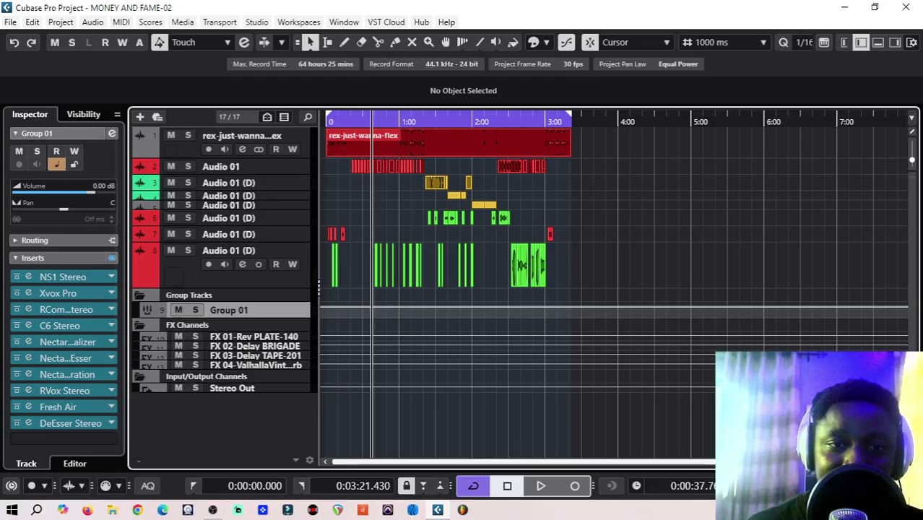
pyautogui.press('h')
pyautogui.press('h')
pyautogui.press('h')
pyautogui.press('h')
pyautogui.press('h')
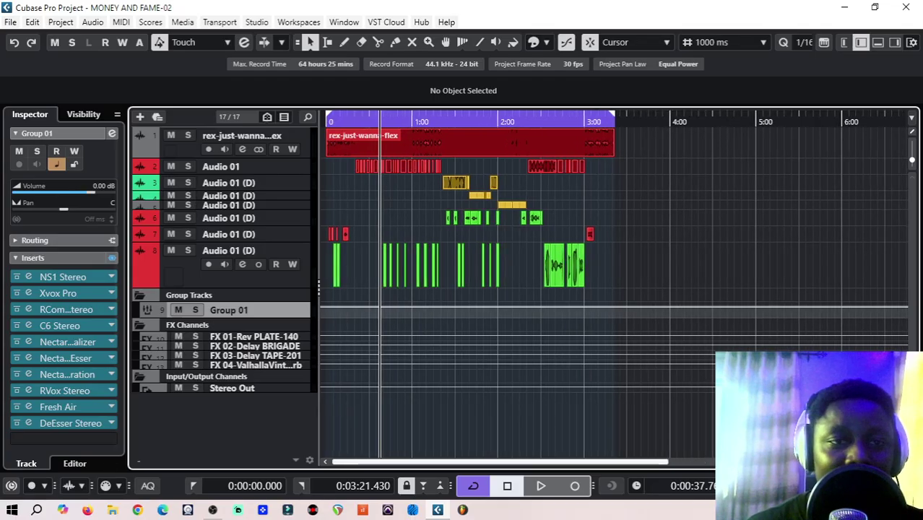
pyautogui.press('h')
pyautogui.press('h')
pyautogui.press('h')
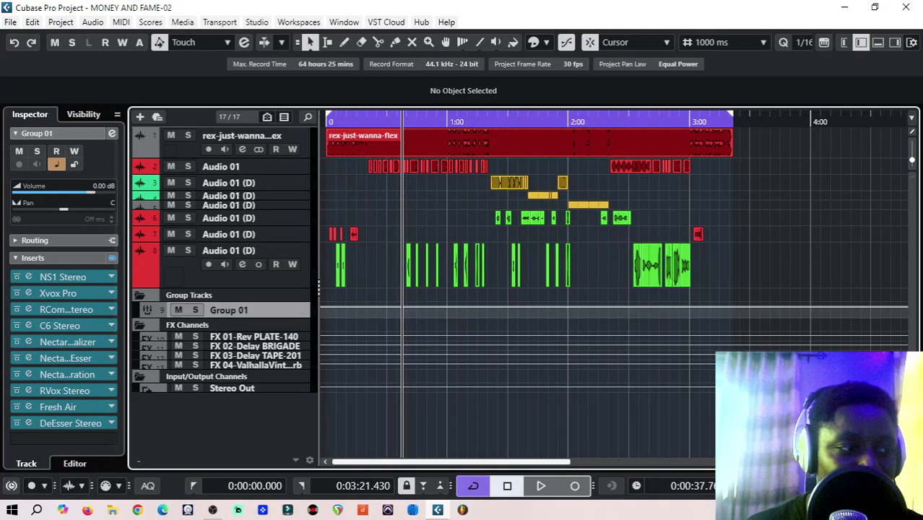
pyautogui.moveTo(428, 501)
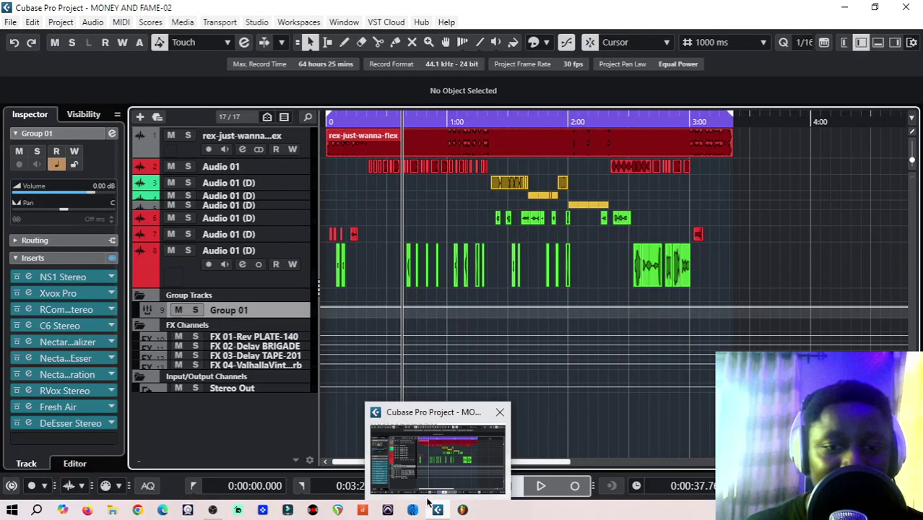
pyautogui.click(543, 485)
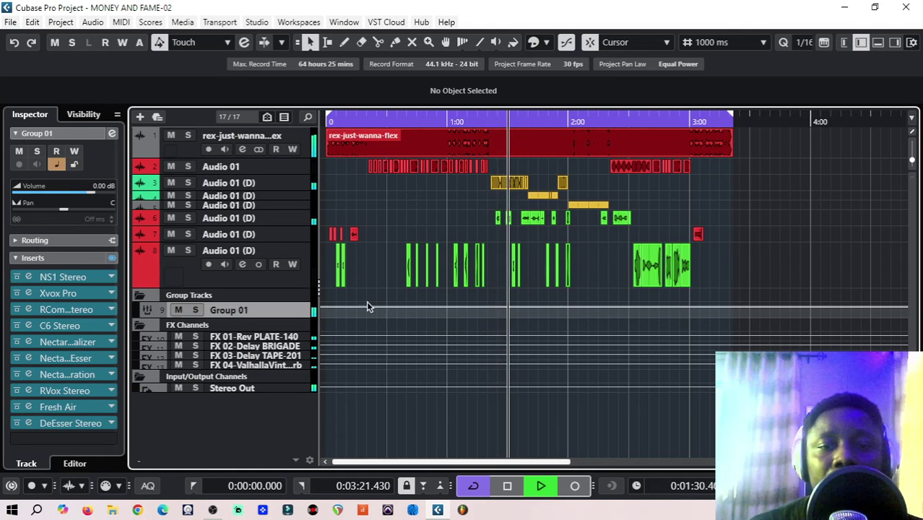
pyautogui.click(507, 486)
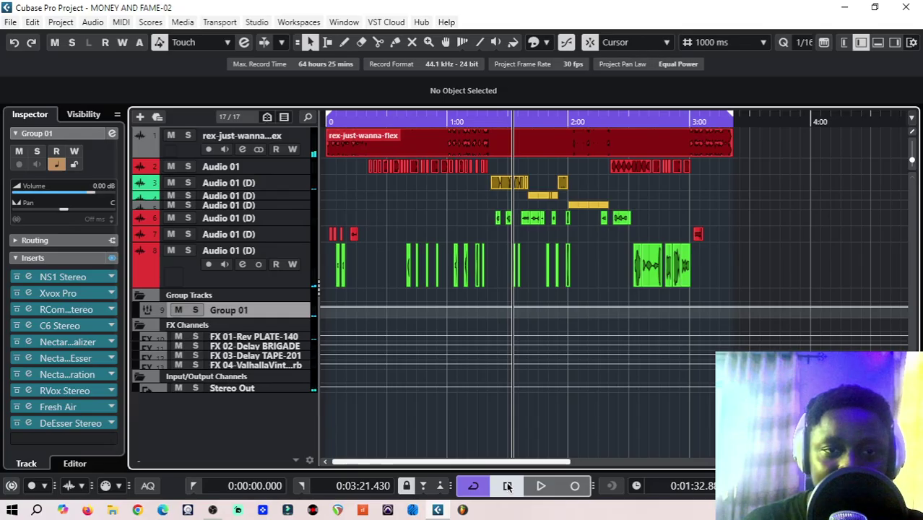
# Return the playhead to about 0:37 and bypass all inserts on Group 01.
pyautogui.click(408, 120)
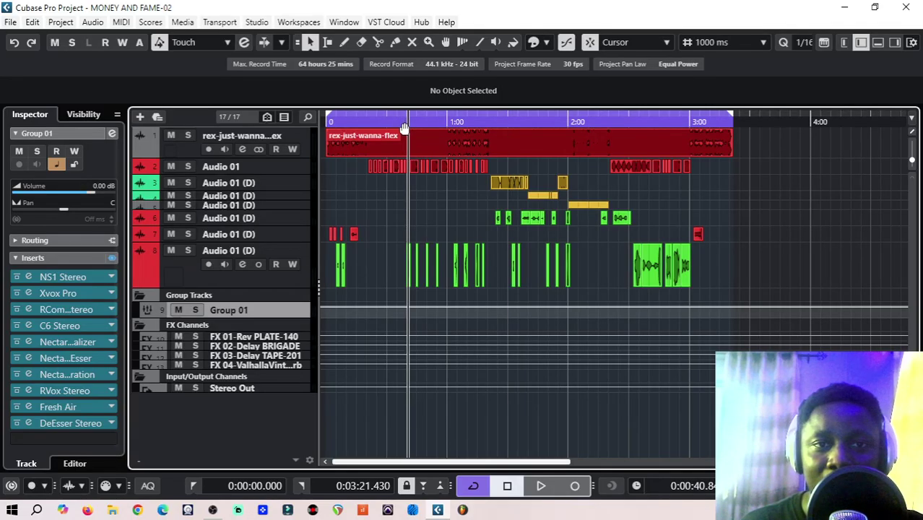
pyautogui.click(401, 122)
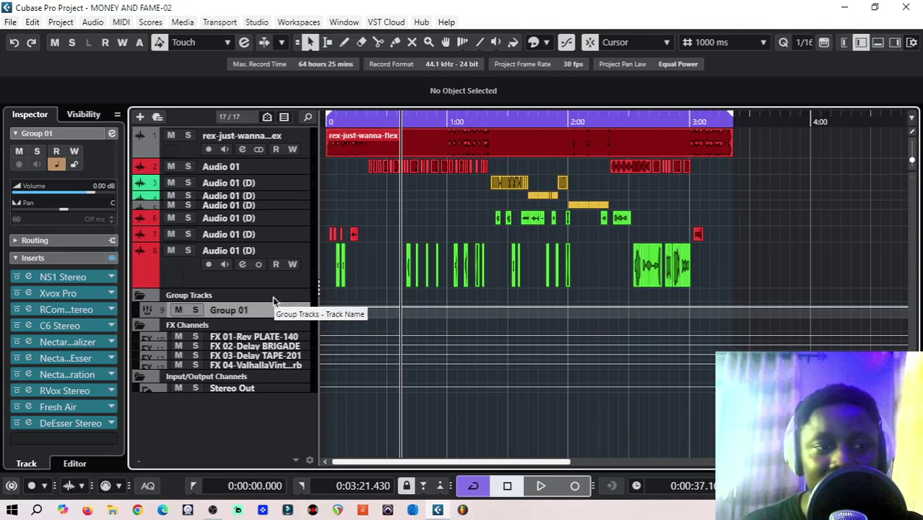
pyautogui.click(109, 260)
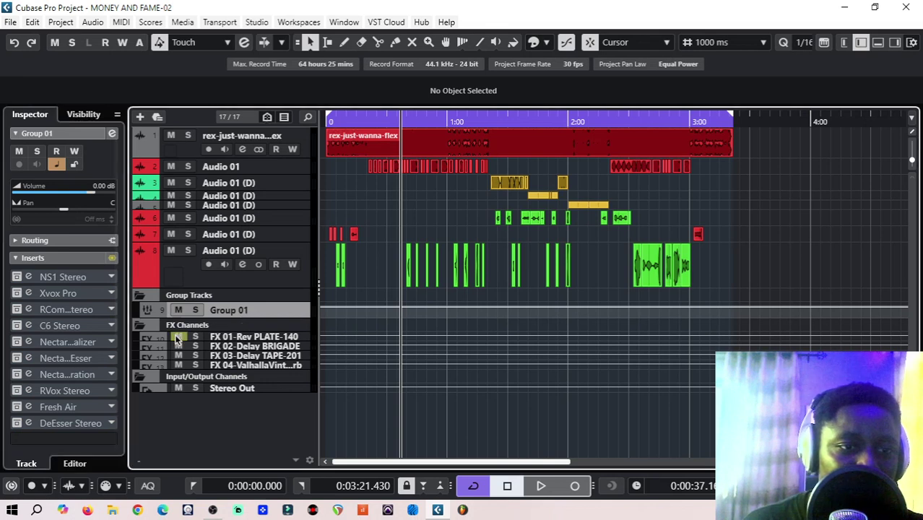
# Mute all four FX channels: Rev PLATE-140, Delay BRIGADE, Delay TAPE-201 and the Valhalla reverb.
pyautogui.moveTo(178, 337); pyautogui.dragTo(177, 345)
pyautogui.click(180, 355)
pyautogui.click(177, 355)
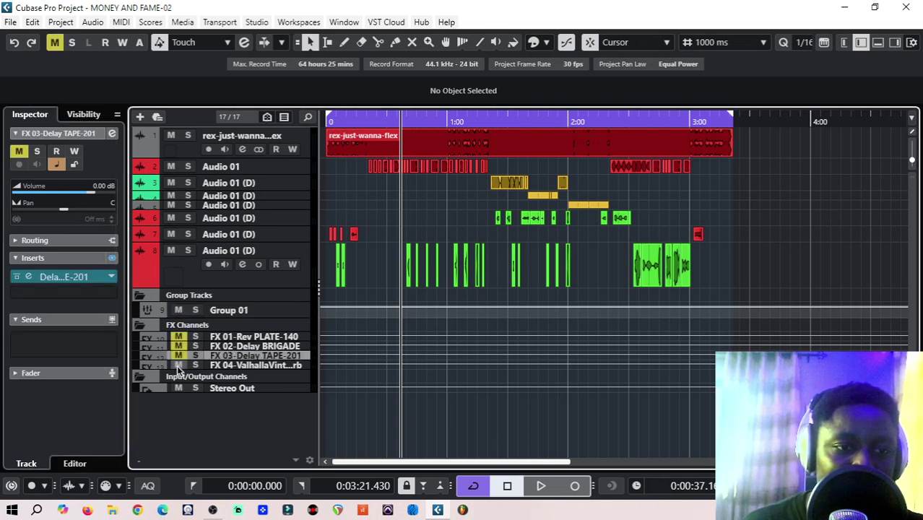
pyautogui.click(177, 365)
pyautogui.click(178, 365)
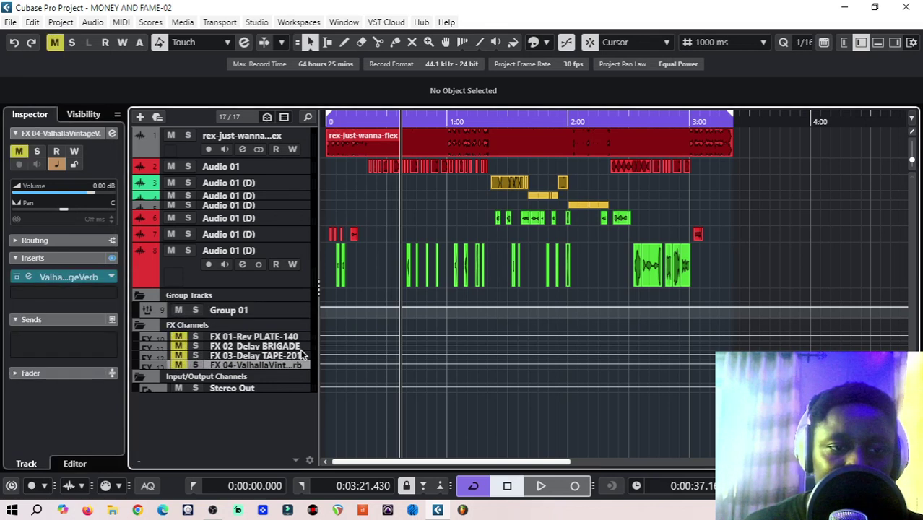
# Expand the routing settings of the vocal tracks and bypass all inserts on audio tracks 2, 3 and 8.
pyautogui.rightClick(299, 168)
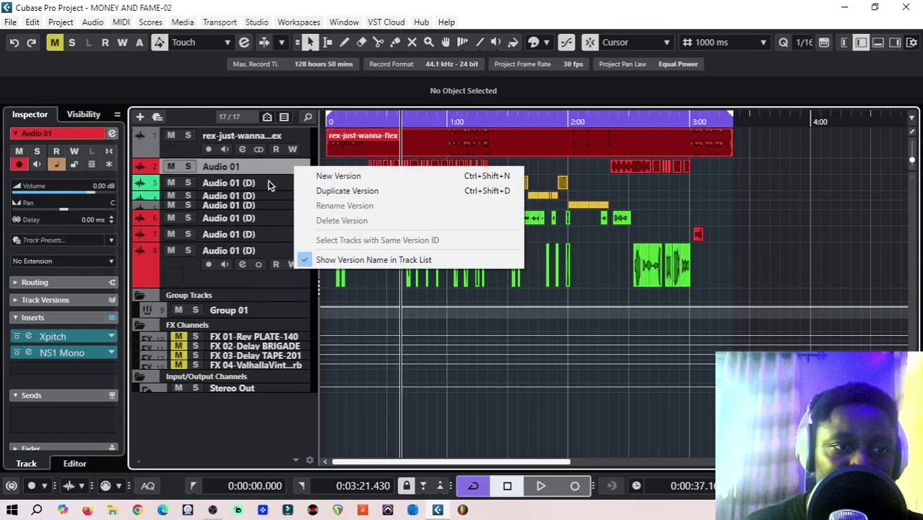
pyautogui.click(111, 289)
pyautogui.click(112, 285)
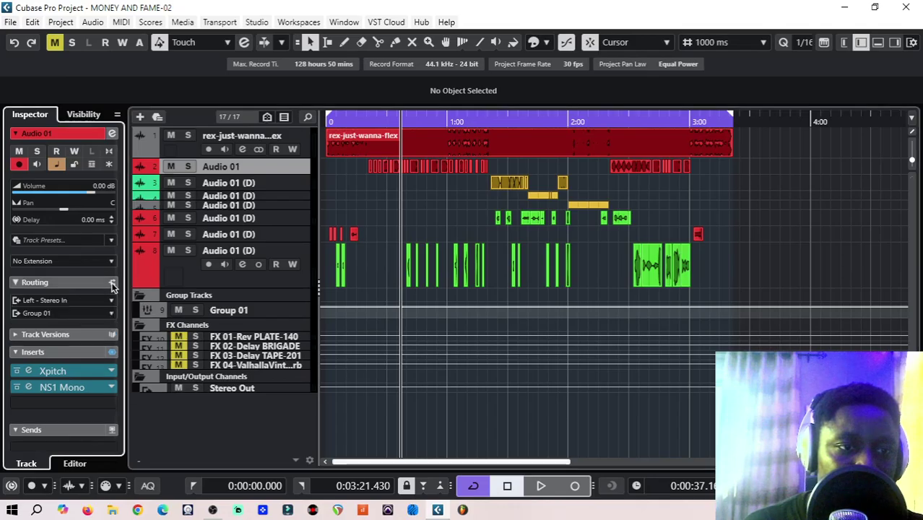
pyautogui.click(112, 284)
pyautogui.click(112, 283)
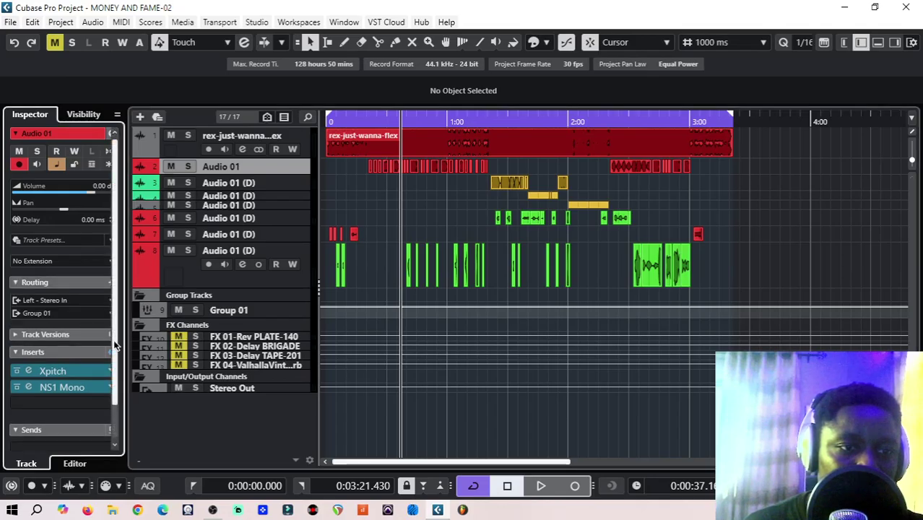
pyautogui.rightClick(284, 177)
pyautogui.click(112, 353)
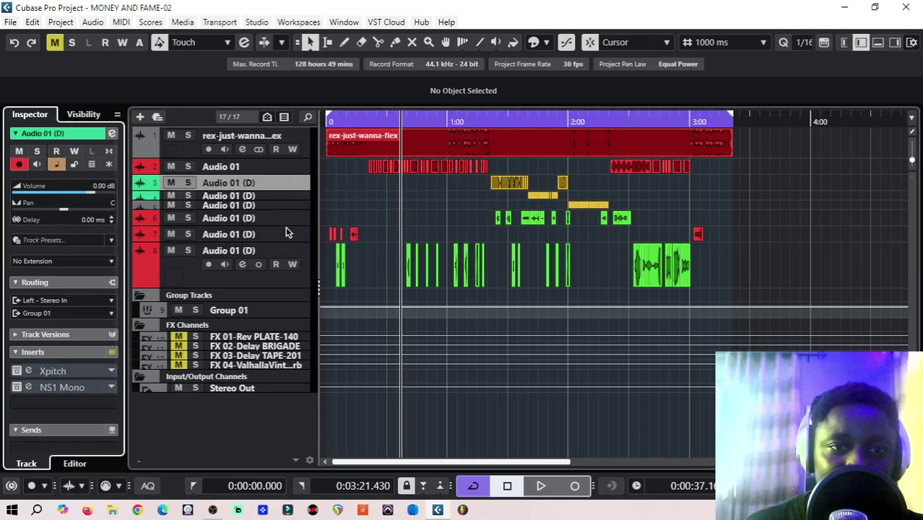
pyautogui.click(264, 284)
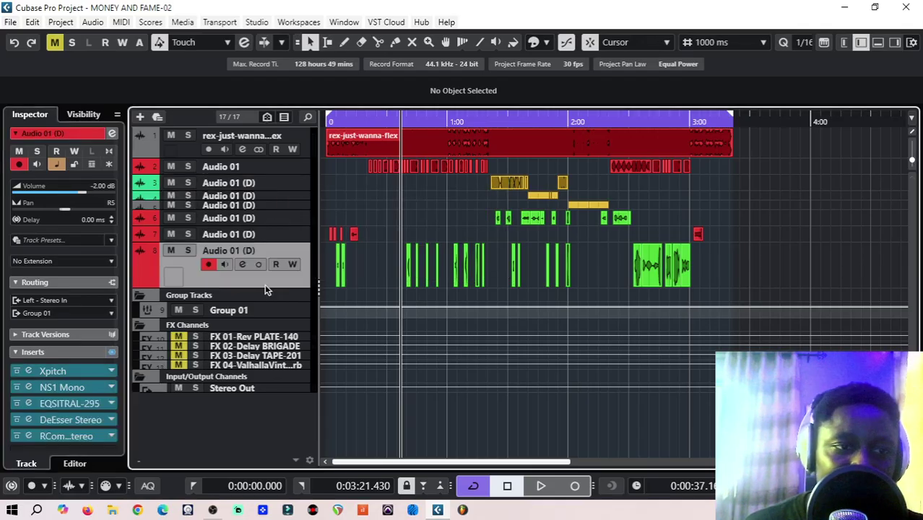
pyautogui.click(111, 354)
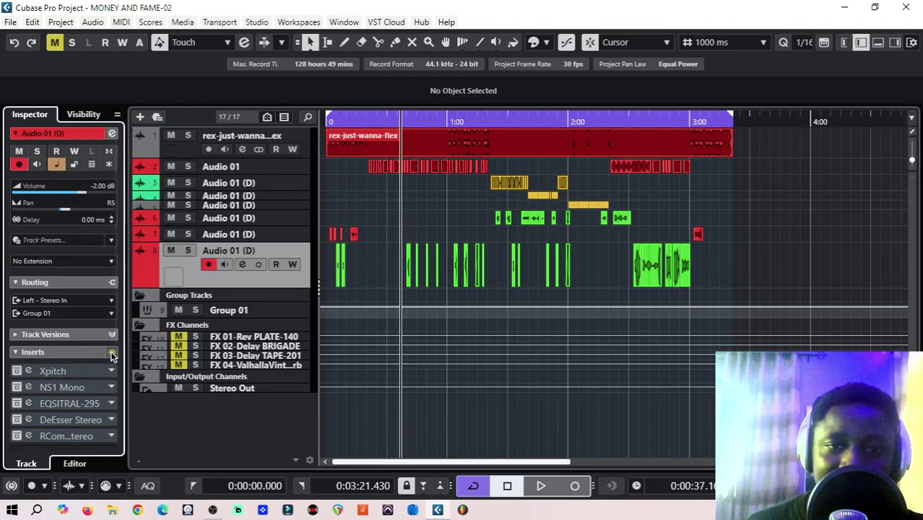
# Check the insert state of tracks 2 and 3, and bypass all inserts on audio tracks 5 and 6.
pyautogui.click(245, 166)
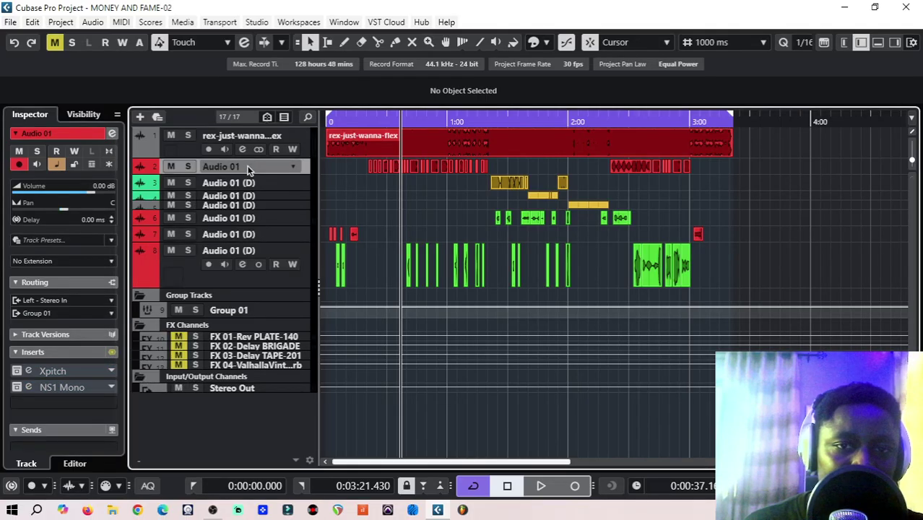
pyautogui.rightClick(294, 213)
pyautogui.click(289, 190)
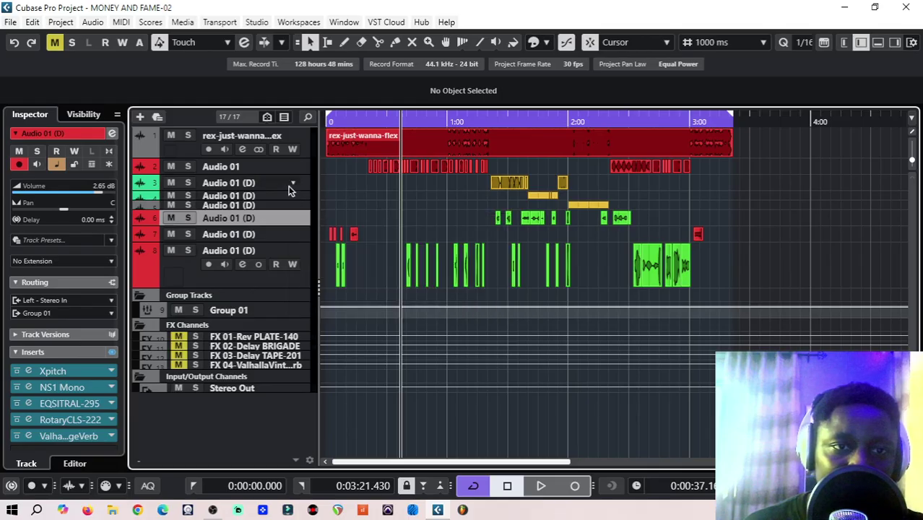
pyautogui.rightClick(287, 183)
pyautogui.click(243, 215)
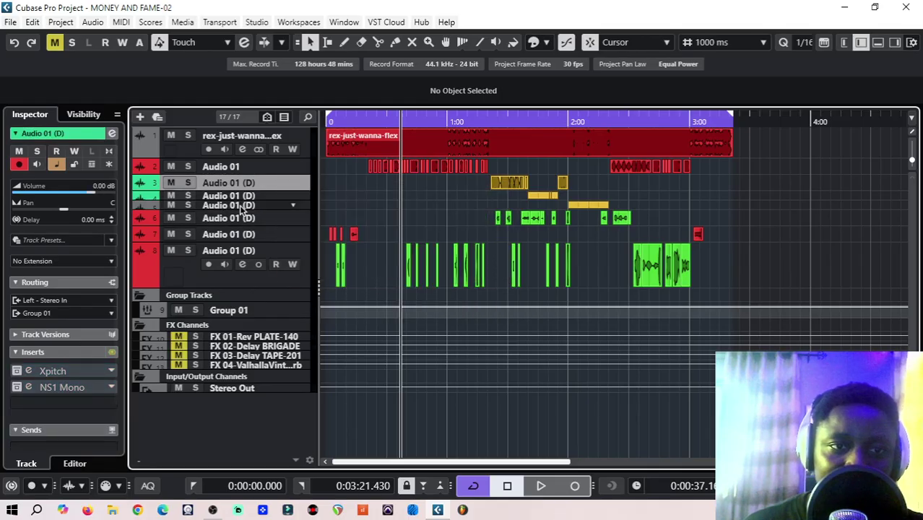
pyautogui.click(245, 208)
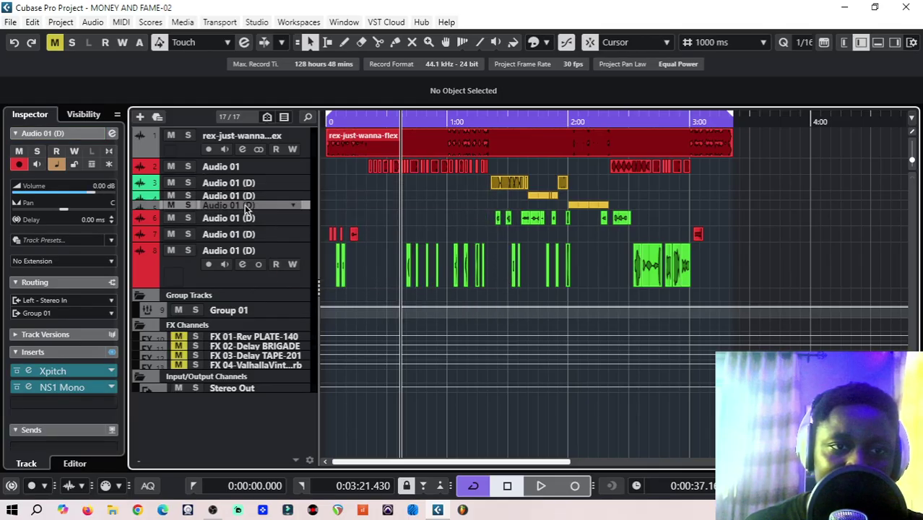
pyautogui.click(113, 352)
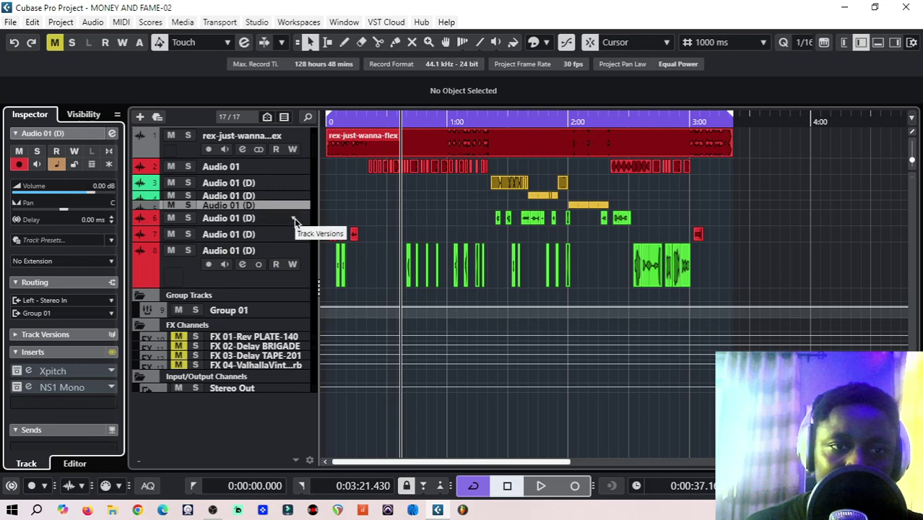
pyautogui.rightClick(294, 218)
pyautogui.click(110, 353)
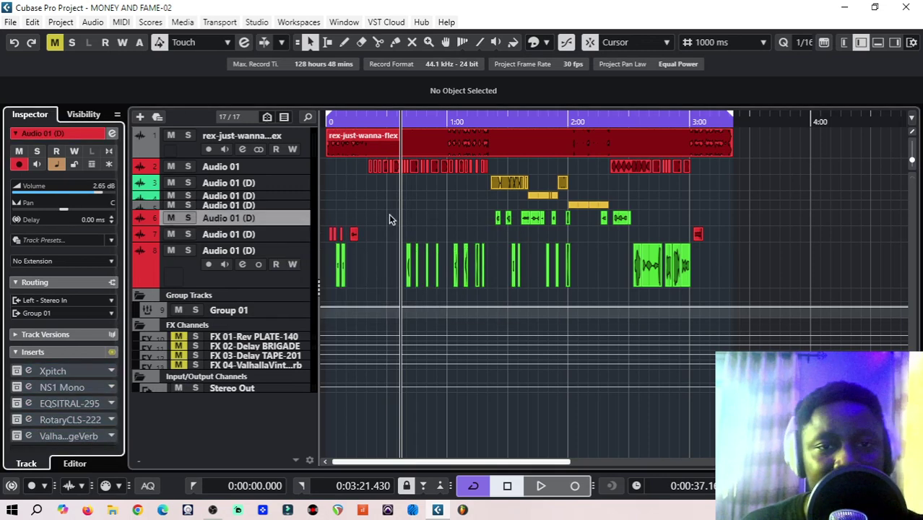
# Start playing the unprocessed mix from about 0:37 and turn off record enable on audio track 8.
pyautogui.click(540, 488)
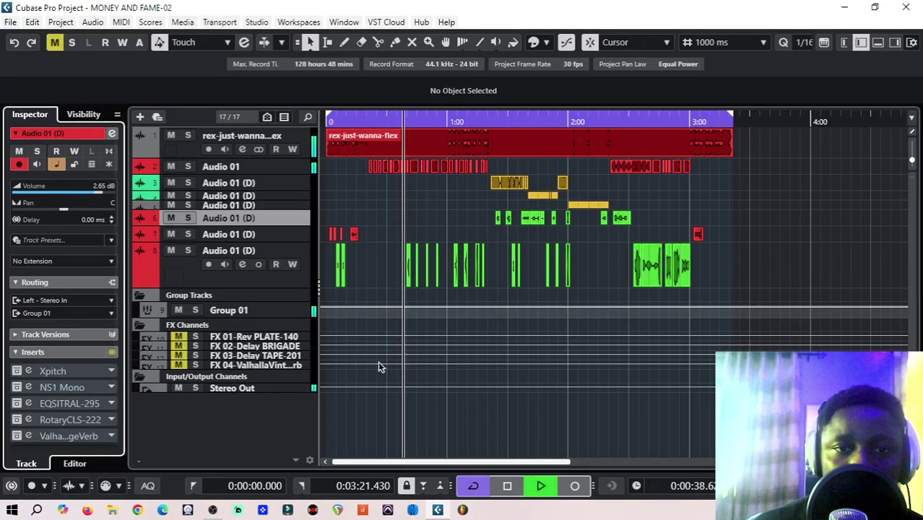
pyautogui.click(211, 274)
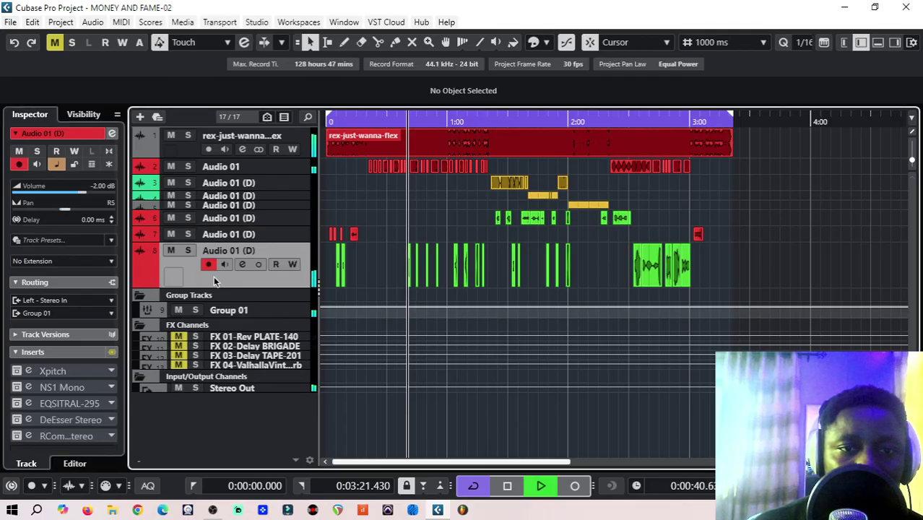
pyautogui.click(208, 264)
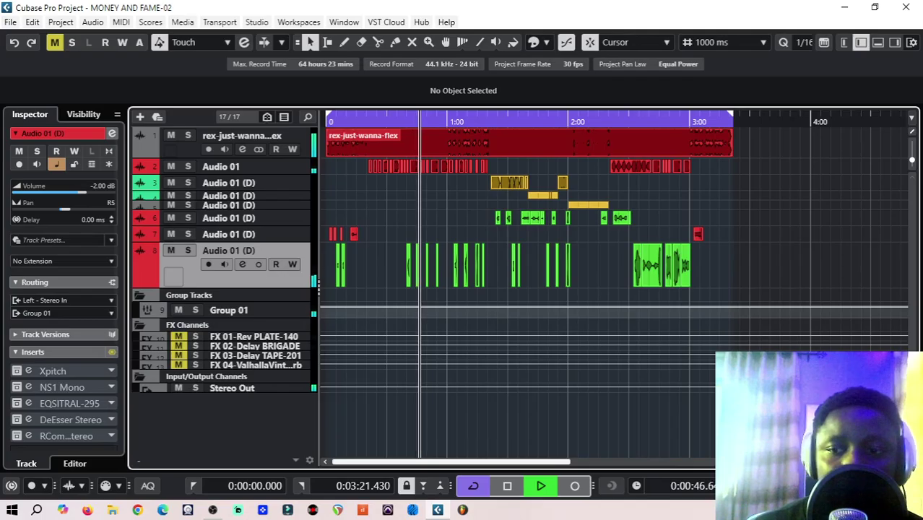
# Listen to the unprocessed vocals, skip to where track 3's first clip starts, and stop playback.
pyautogui.hotkey('shift', 'h')
pyautogui.scroll(3, 520, 289)
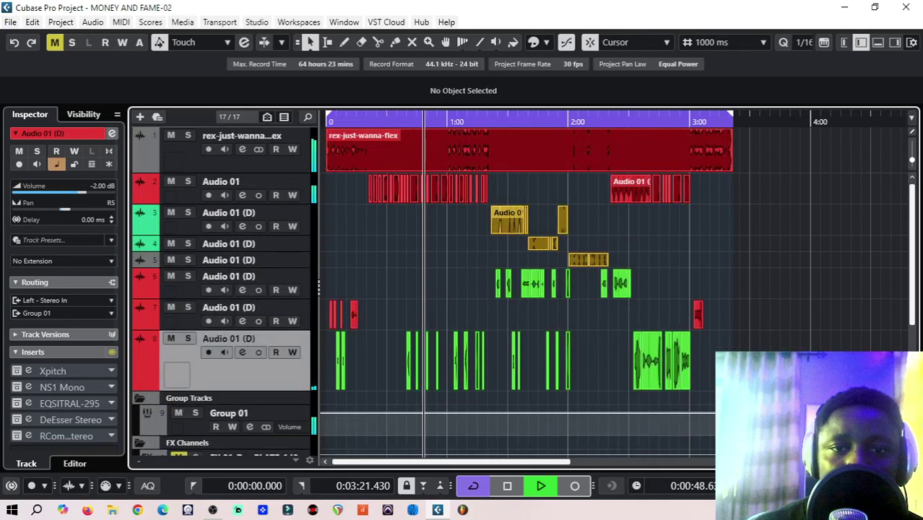
pyautogui.press('h')
pyautogui.press('h')
pyautogui.press('h')
pyautogui.press('h')
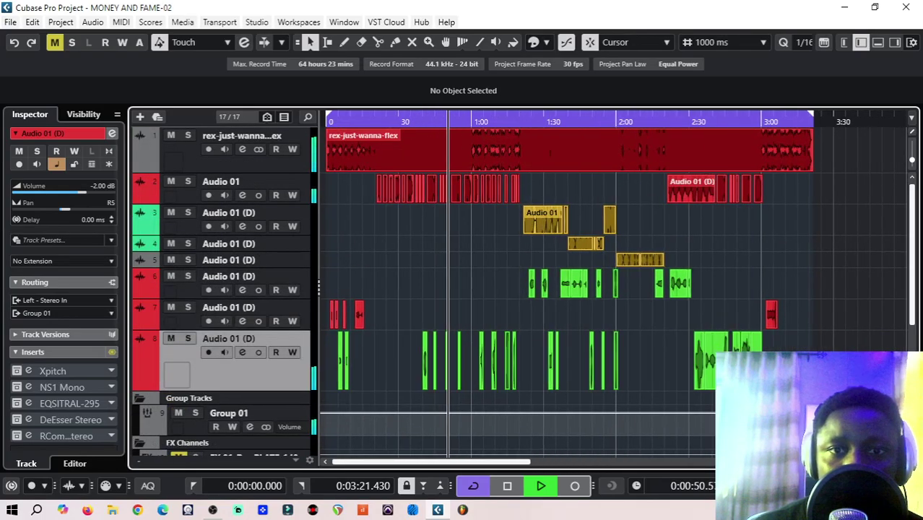
pyautogui.press('h')
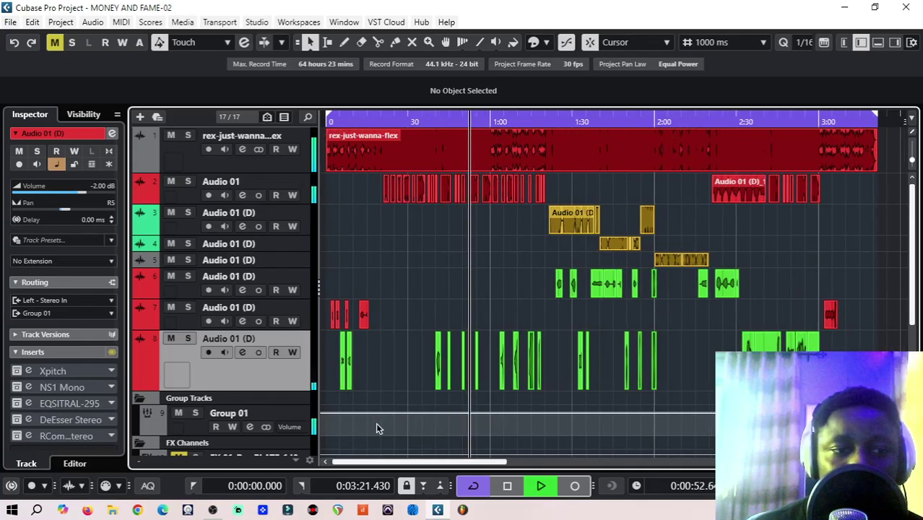
pyautogui.scroll(-4, 438, 332)
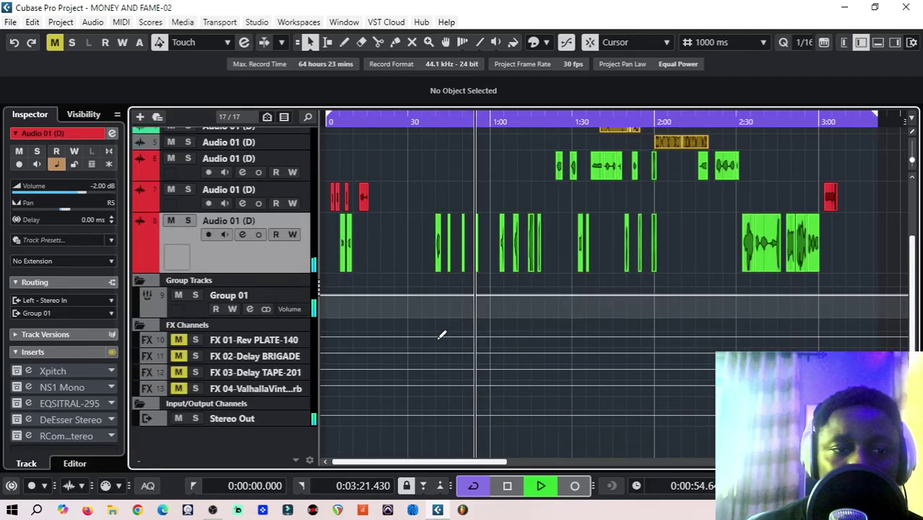
pyautogui.scroll(4, 437, 343)
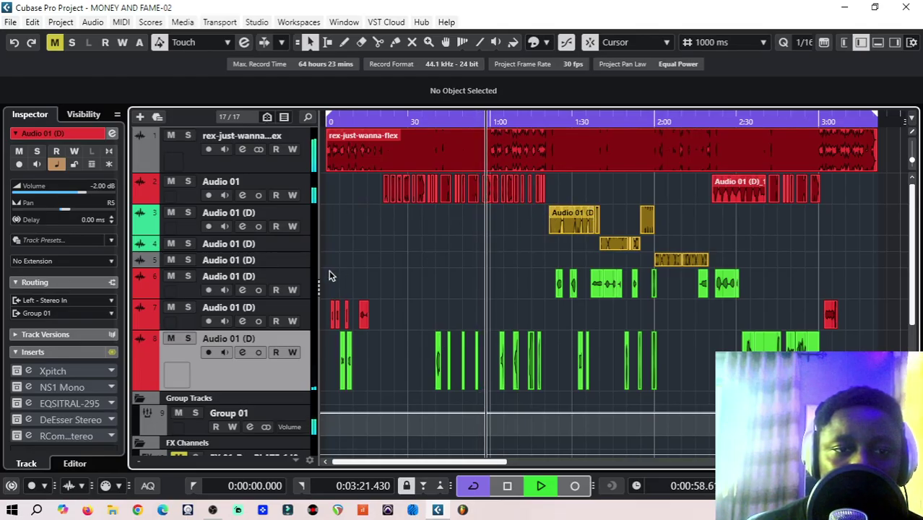
pyautogui.click(547, 121)
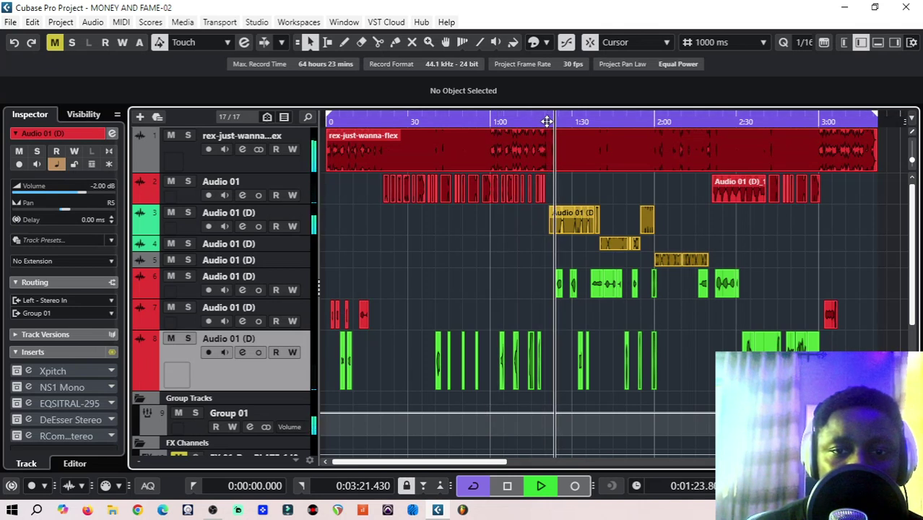
pyautogui.click(508, 488)
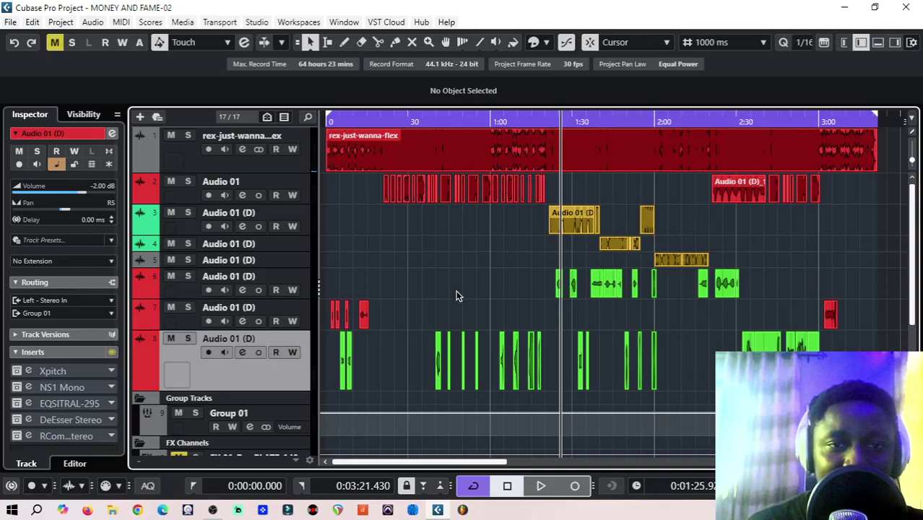
# Move playback to the start of track 2's first clip, re-enable the Xpitch and NS1 Mono inserts on Audio 01 and review their settings.
pyautogui.click(383, 121)
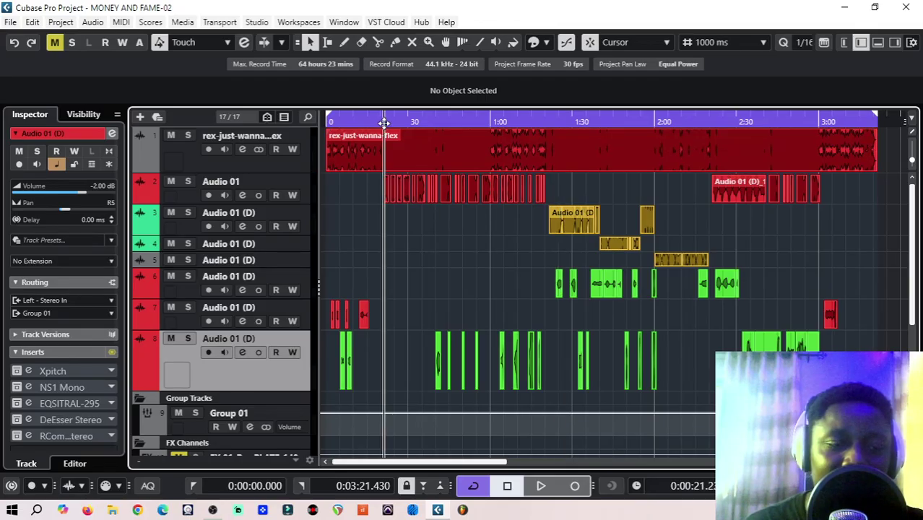
pyautogui.click(245, 183)
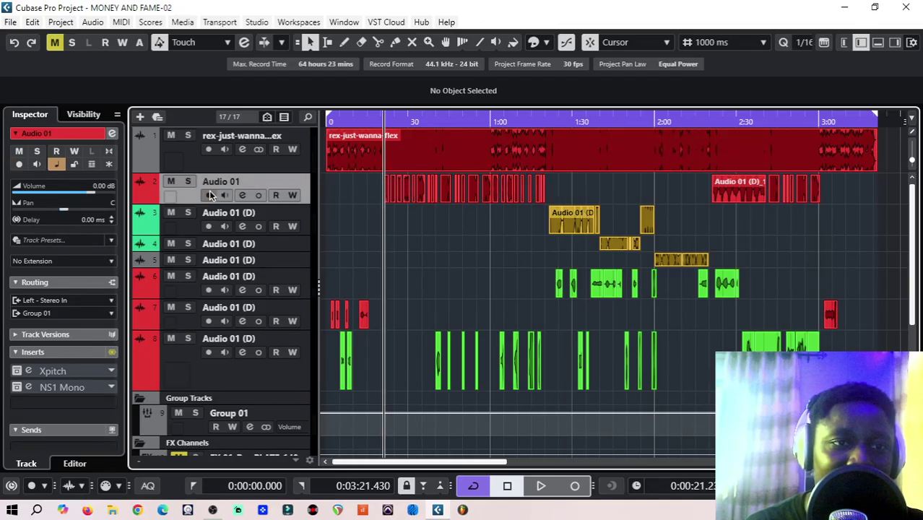
pyautogui.click(27, 372)
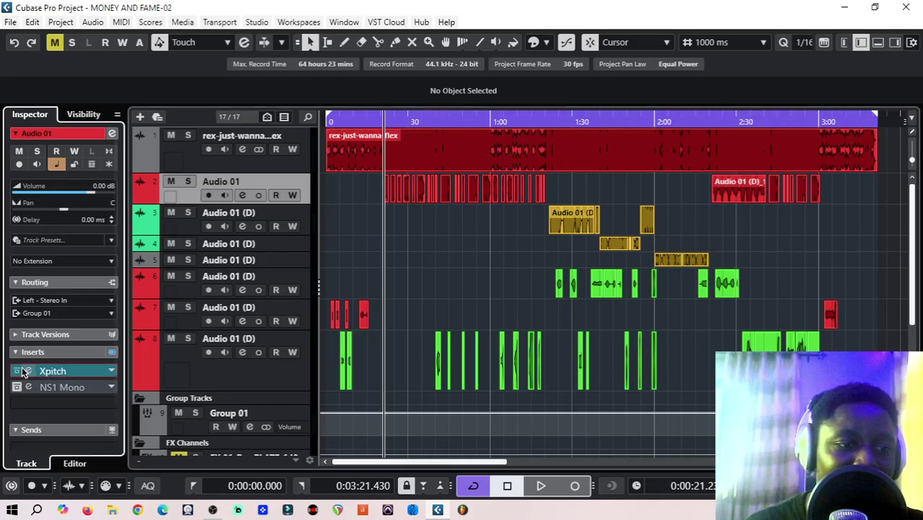
pyautogui.click(28, 371)
pyautogui.moveTo(315, 65); pyautogui.dragTo(261, 64)
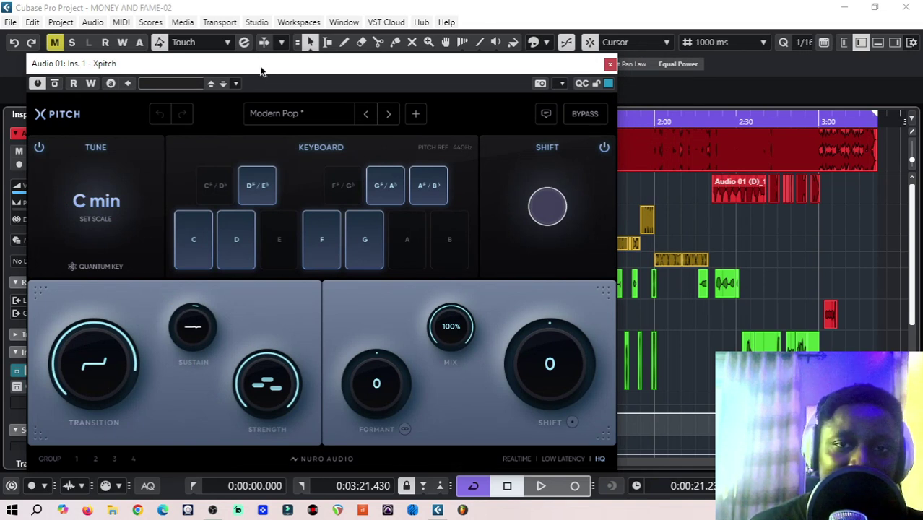
pyautogui.moveTo(262, 71); pyautogui.dragTo(252, 73)
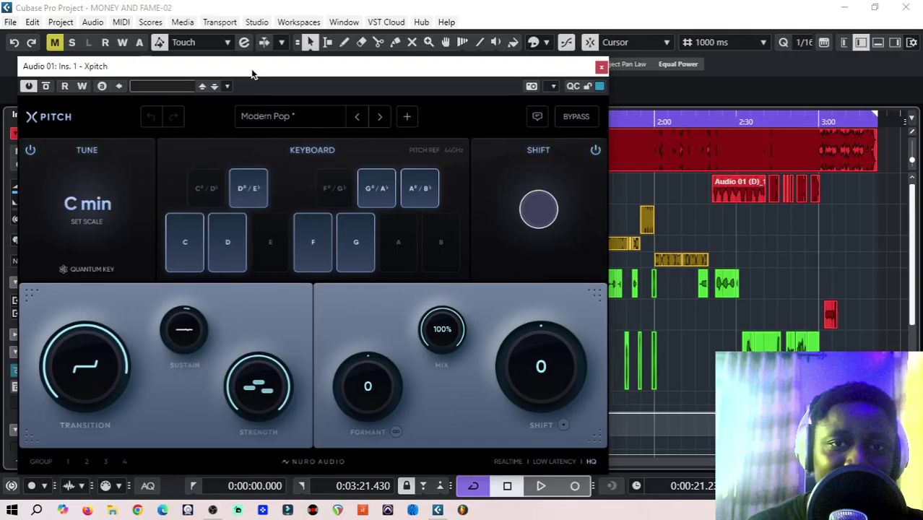
pyautogui.click(601, 68)
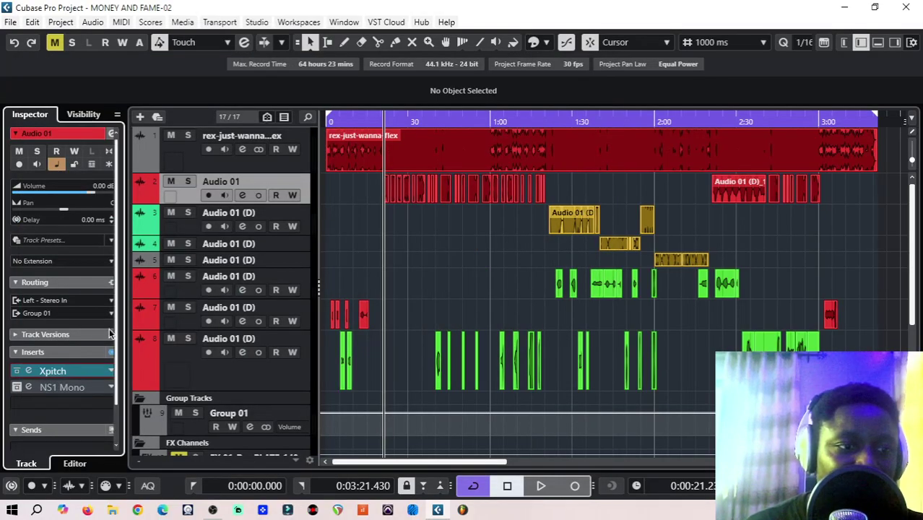
pyautogui.click(29, 387)
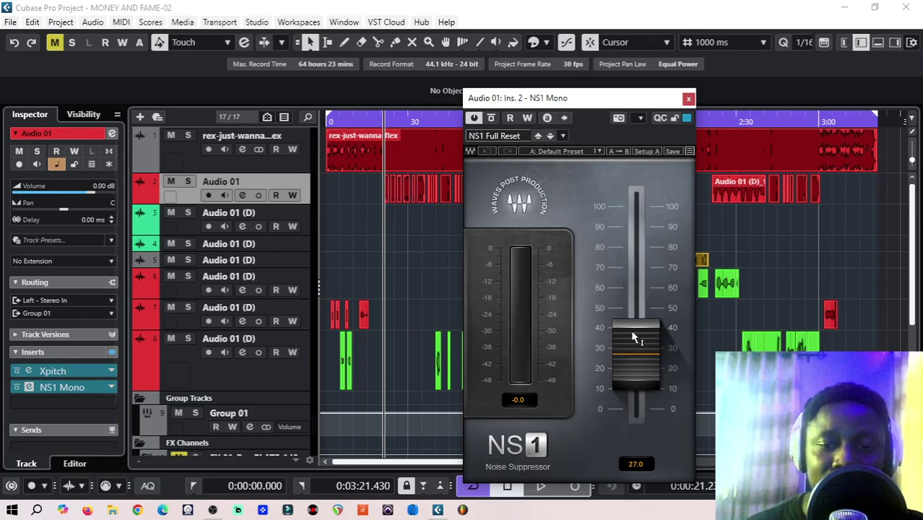
pyautogui.click(688, 99)
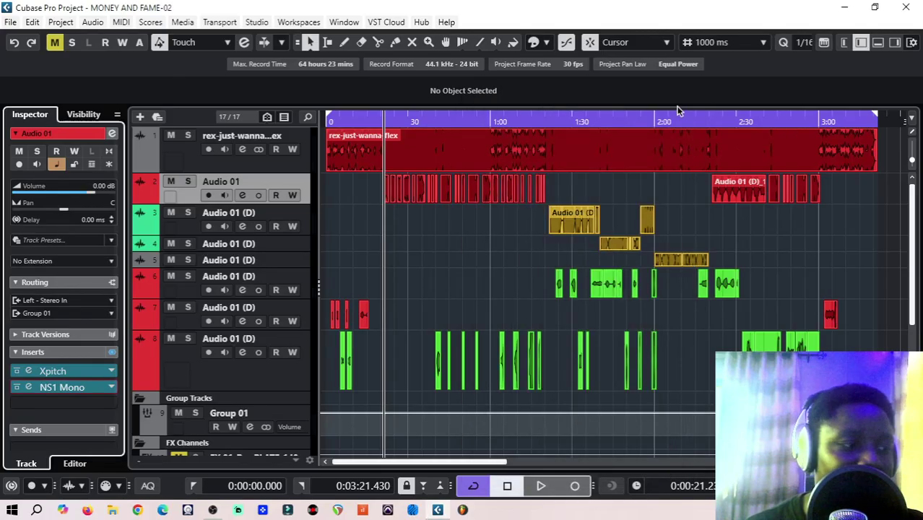
# Solo track 2 (Audio 01) and listen to it with its two inserts active from about 0:36.
pyautogui.click(422, 122)
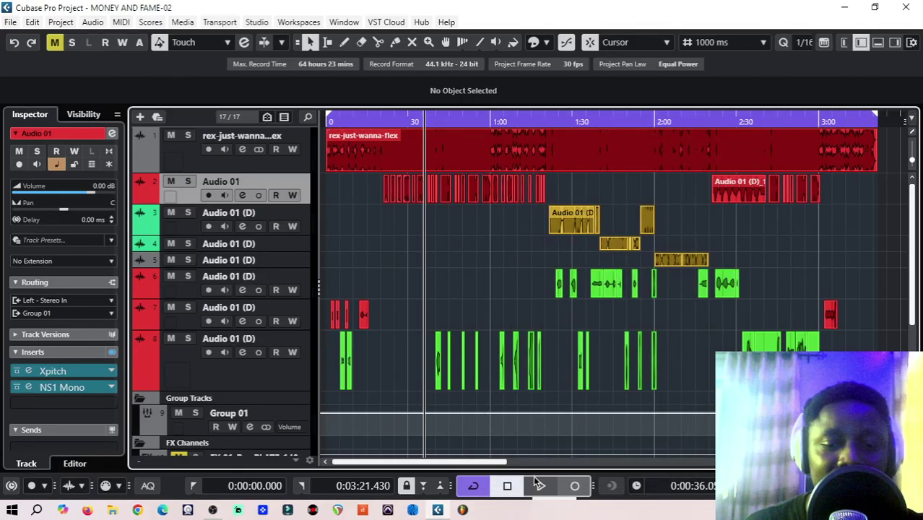
pyautogui.click(185, 183)
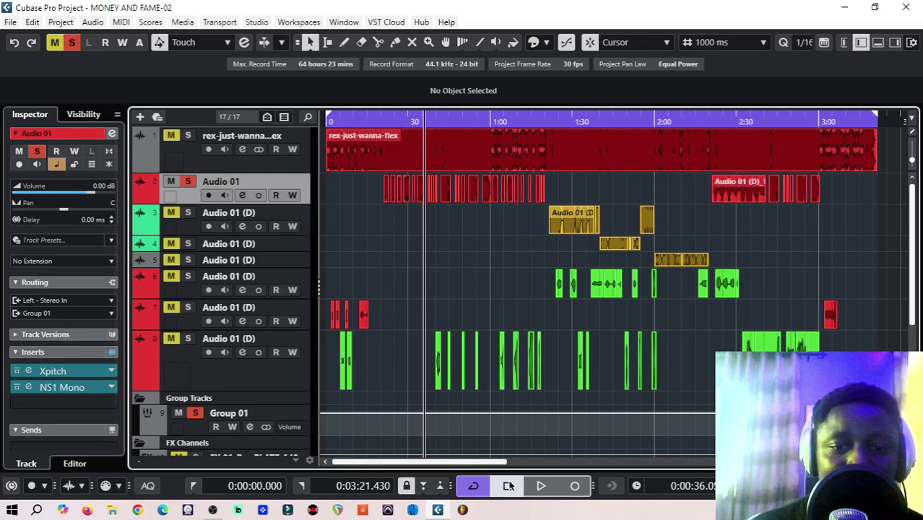
pyautogui.click(539, 487)
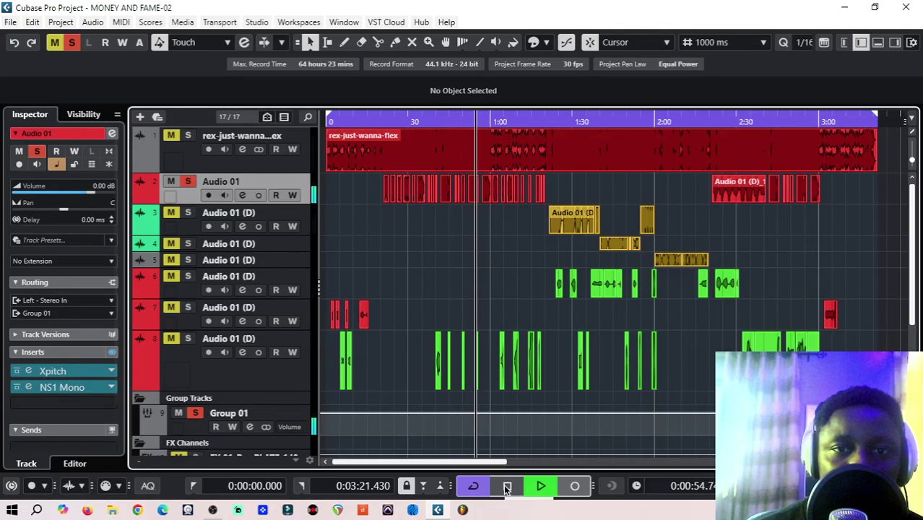
pyautogui.click(507, 488)
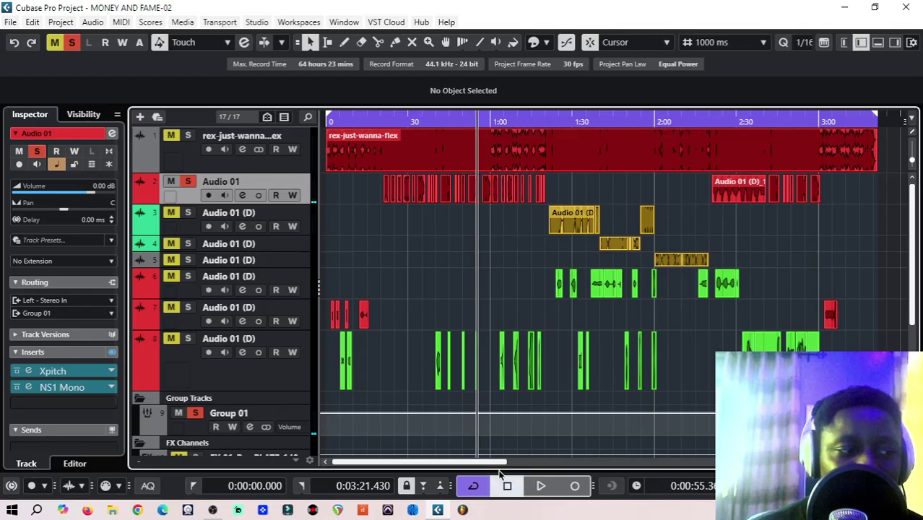
# Re-enable the NS1 Stereo insert on Group 01, review its settings and listen to the soloed vocal from about 0:31.
pyautogui.click(412, 120)
pyautogui.scroll(-2, 344, 250)
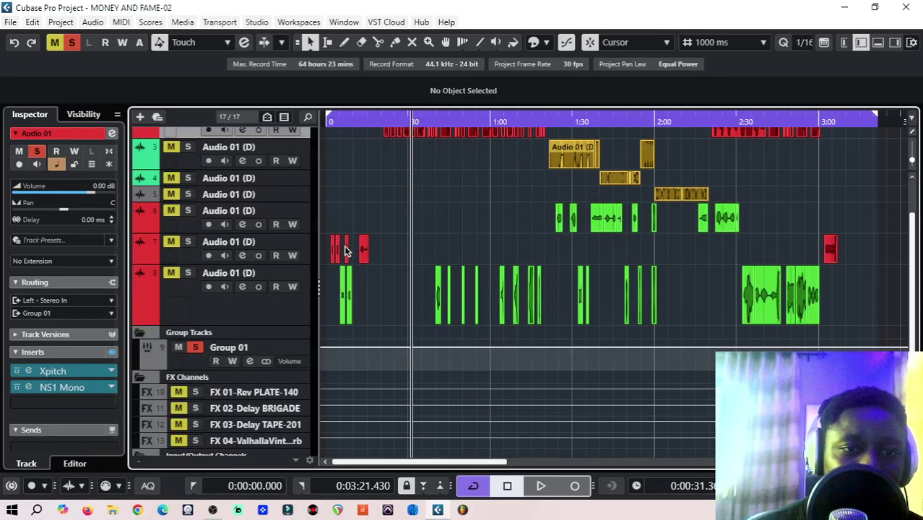
pyautogui.click(242, 347)
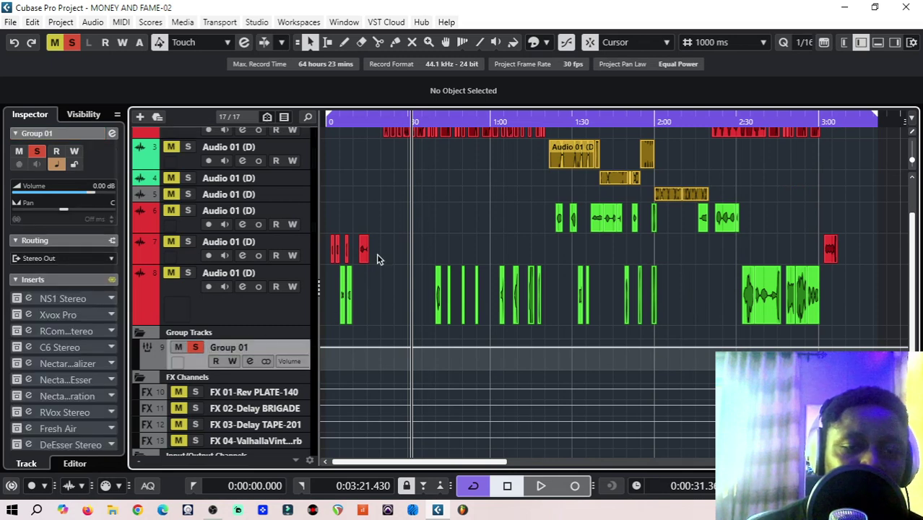
pyautogui.scroll(2, 383, 213)
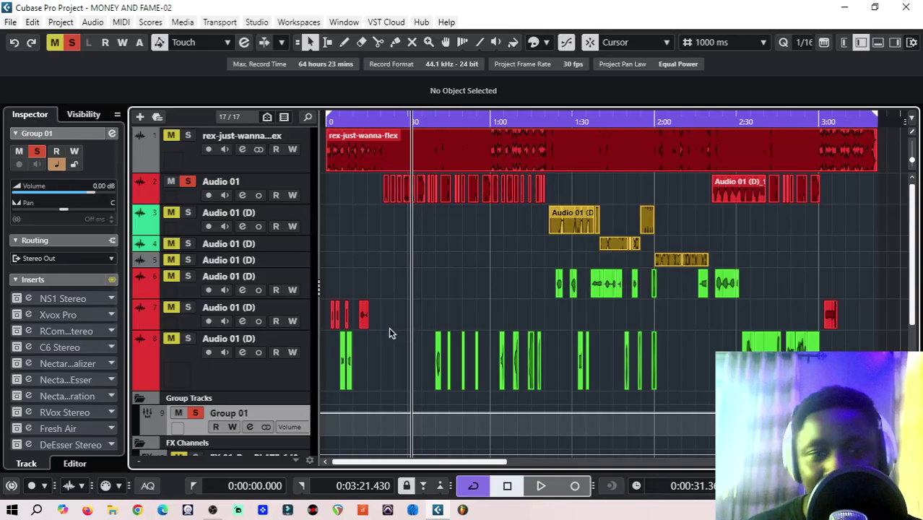
pyautogui.scroll(-2, 388, 331)
pyautogui.scroll(2, 388, 331)
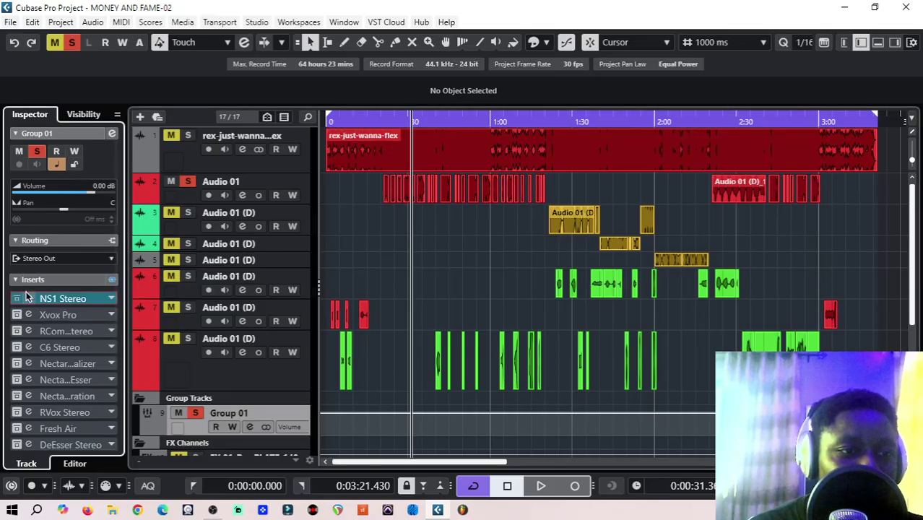
pyautogui.click(29, 299)
pyautogui.moveTo(428, 63); pyautogui.dragTo(298, 67)
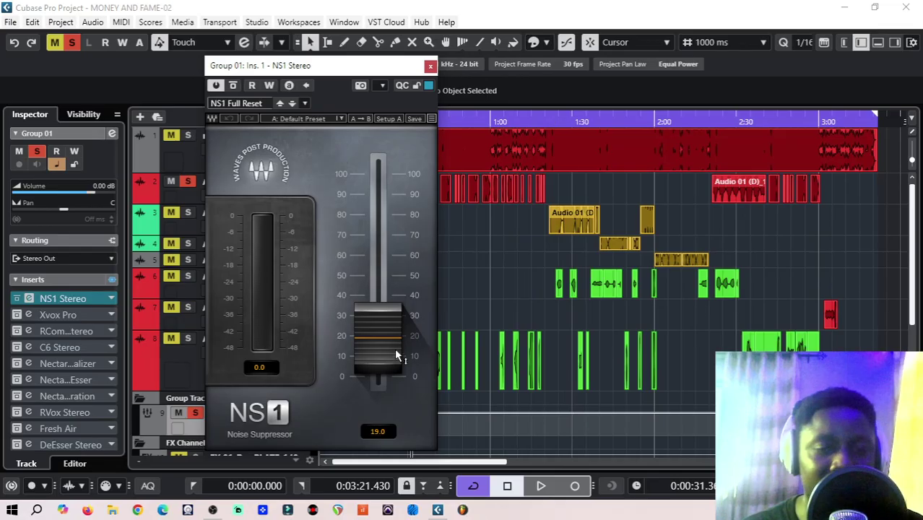
pyautogui.click(429, 68)
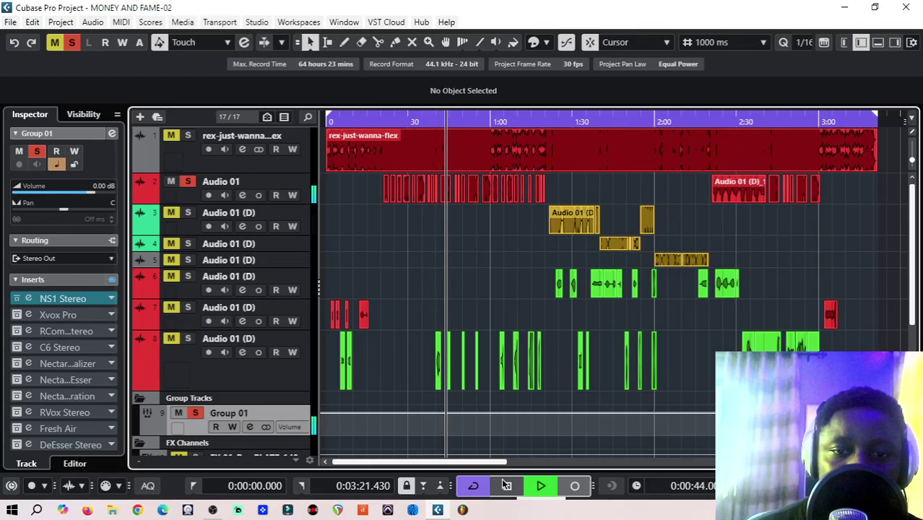
pyautogui.click(505, 486)
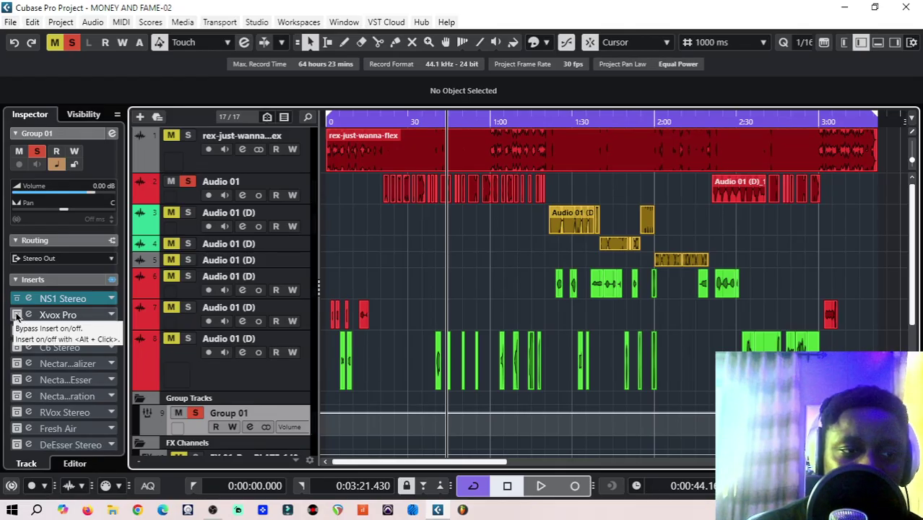
# Re-enable the Xvox Pro insert on Group 01 and review its compressor, de-esser, reverb and delay settings.
pyautogui.click(53, 314)
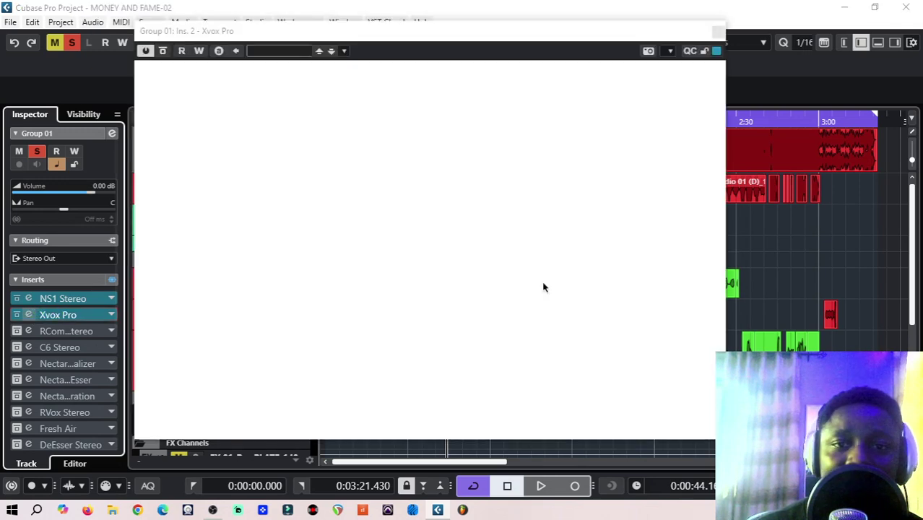
pyautogui.moveTo(351, 38); pyautogui.dragTo(226, 54)
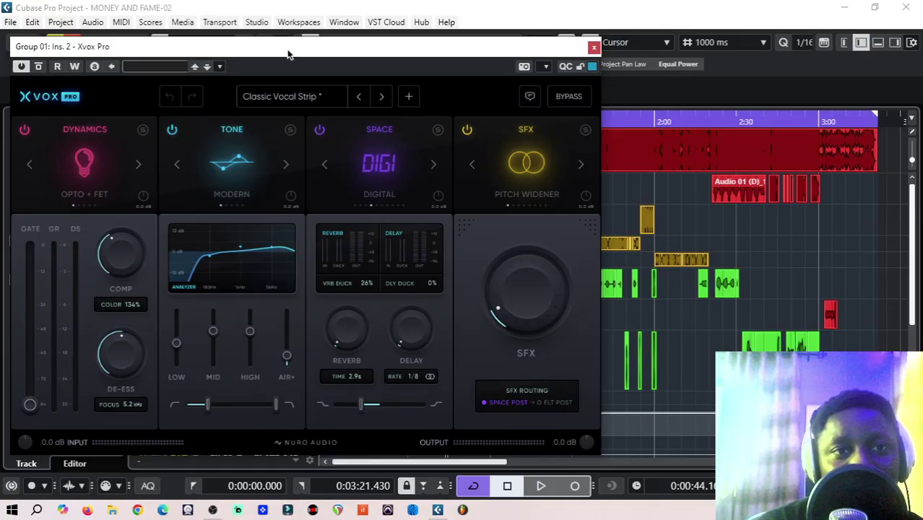
pyautogui.moveTo(287, 55); pyautogui.dragTo(284, 52)
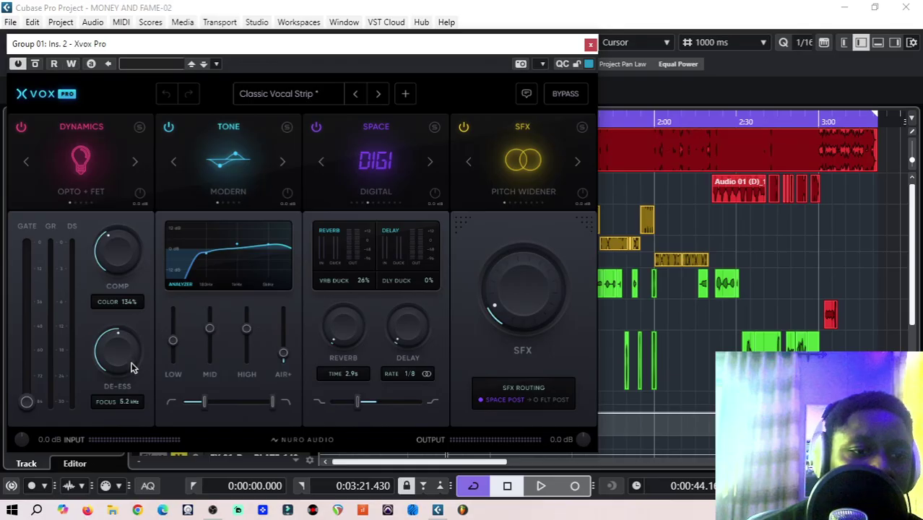
pyautogui.moveTo(120, 342)
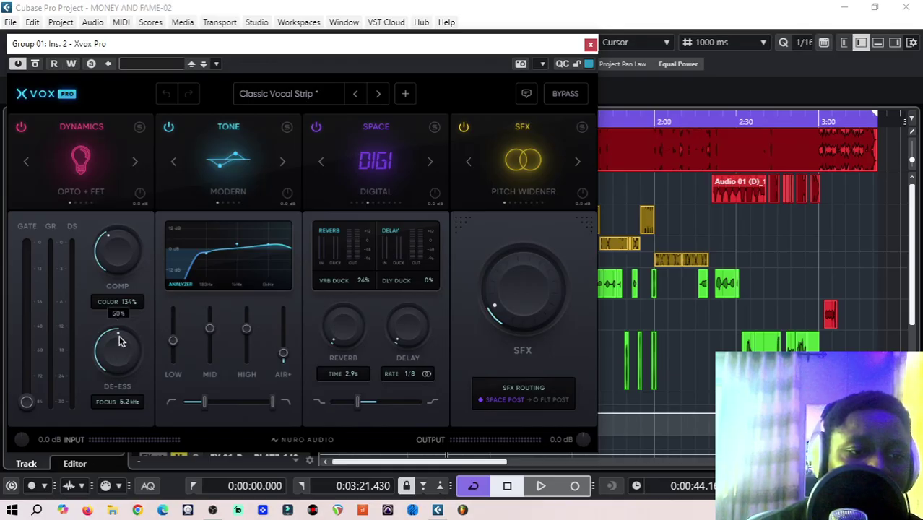
pyautogui.moveTo(112, 247)
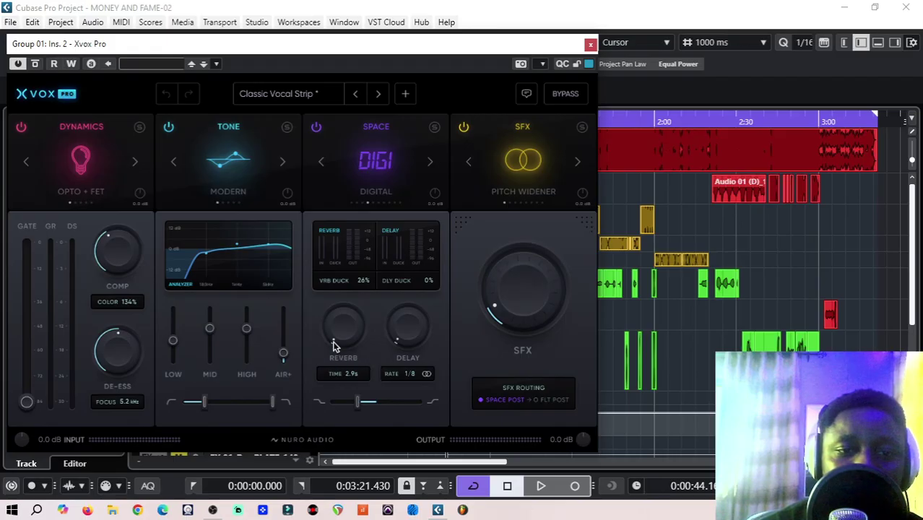
pyautogui.moveTo(334, 345)
pyautogui.moveTo(401, 344)
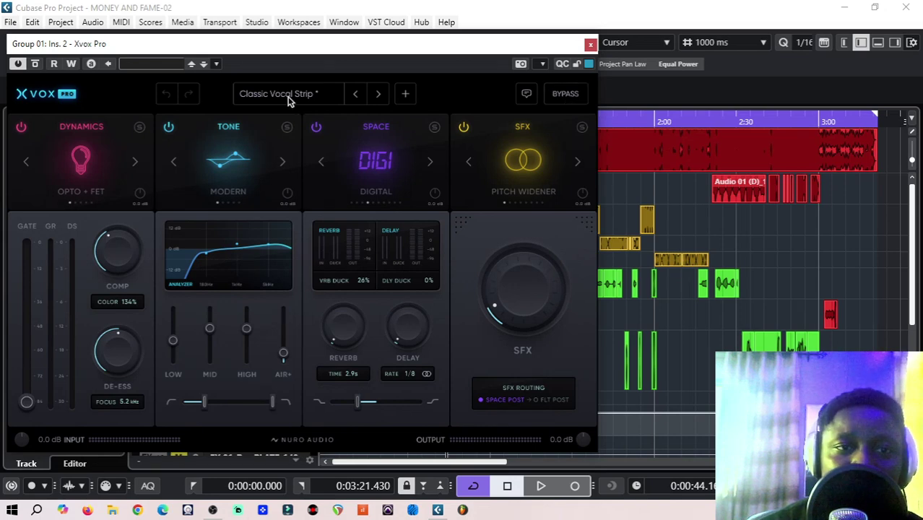
pyautogui.click(591, 44)
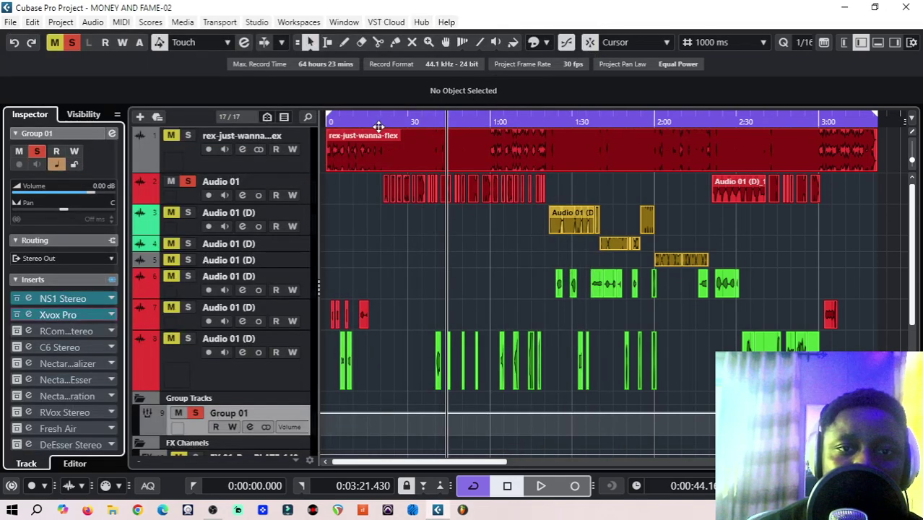
# Listen to the soloed vocal through Xvox Pro from about 0:42 and again from about 0:51.
pyautogui.click(444, 122)
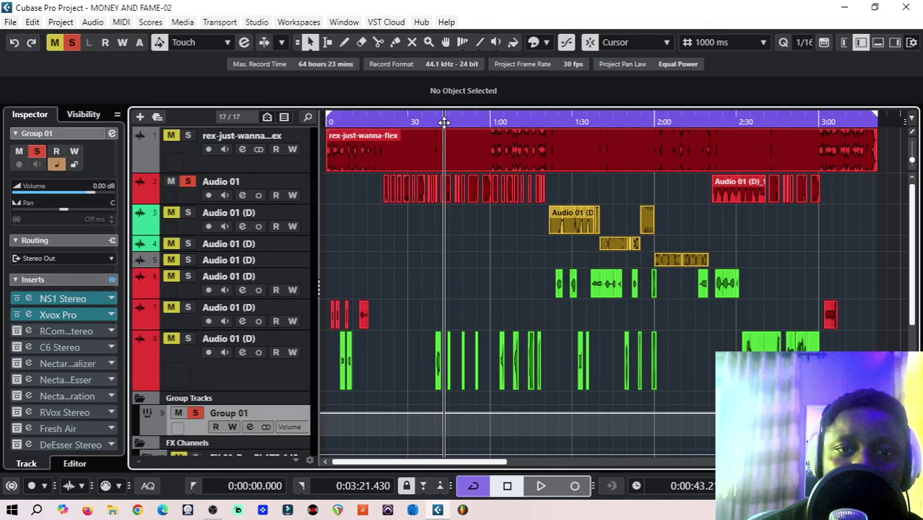
pyautogui.click(440, 122)
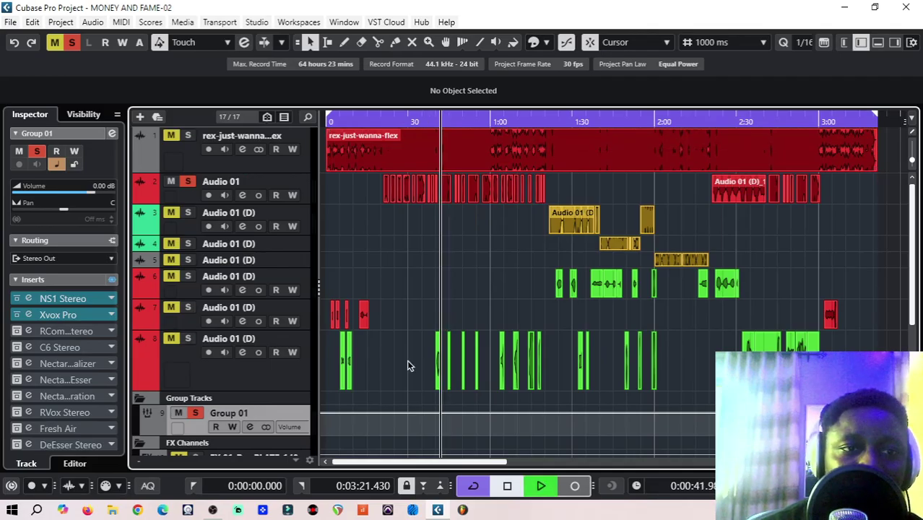
pyautogui.press('space')
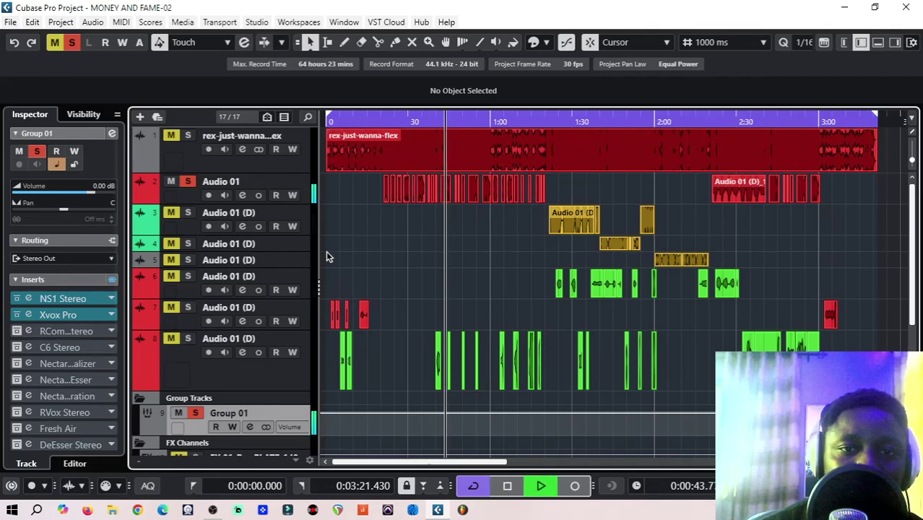
pyautogui.click(509, 487)
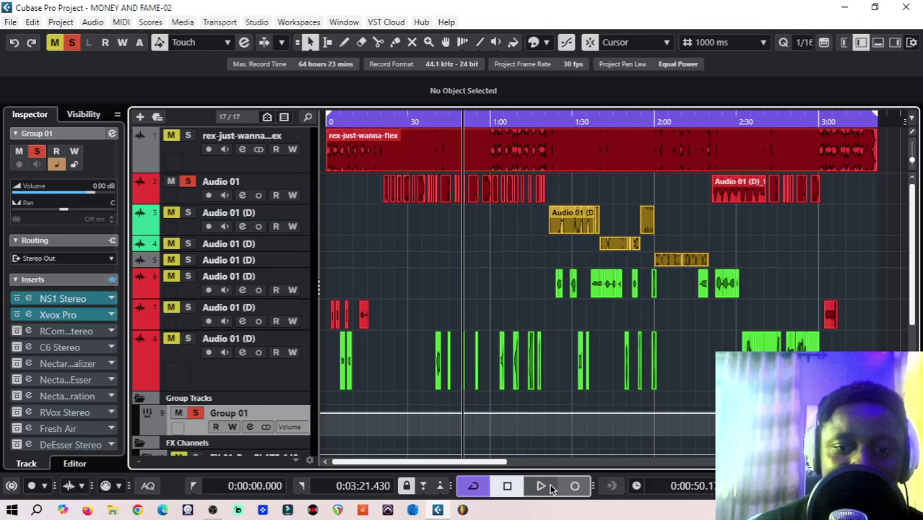
pyautogui.click(468, 125)
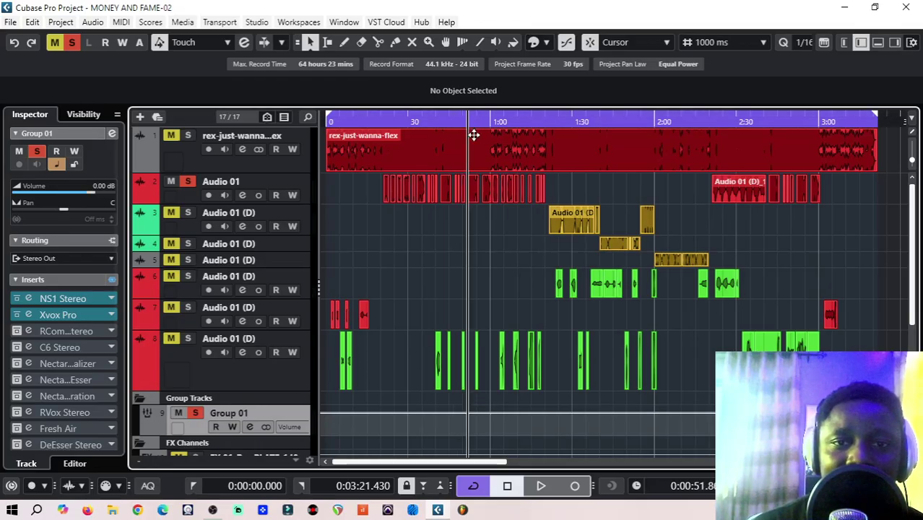
pyautogui.click(538, 486)
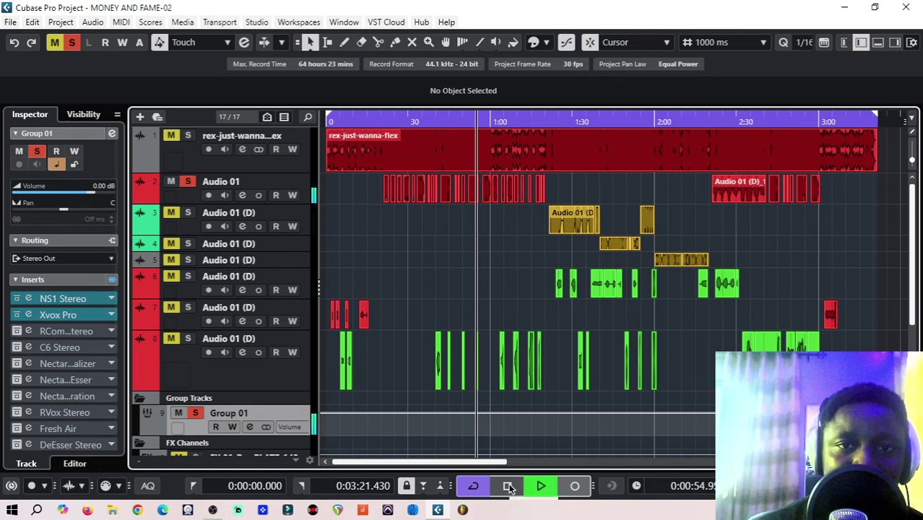
pyautogui.click(508, 486)
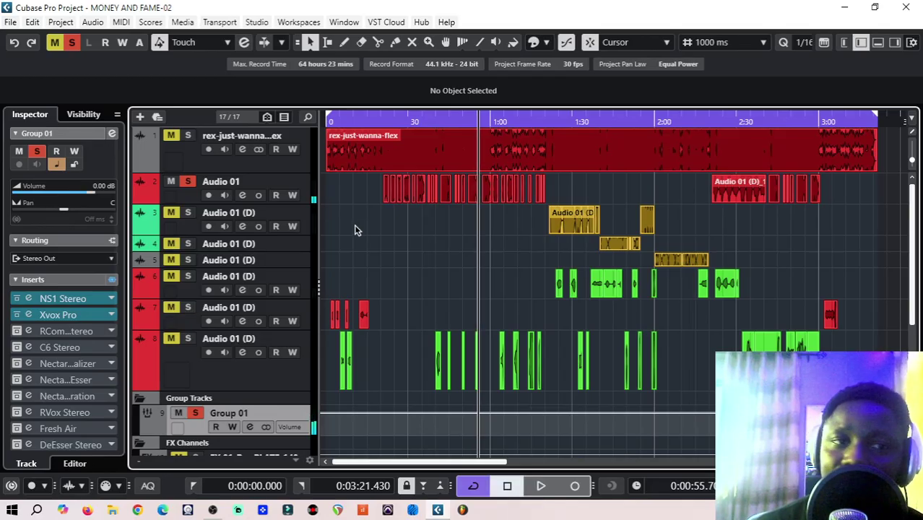
# Re-enable the RCompressor Stereo insert on Group 01, review its settings and listen to the soloed vocal from about 0:52.
pyautogui.click(29, 330)
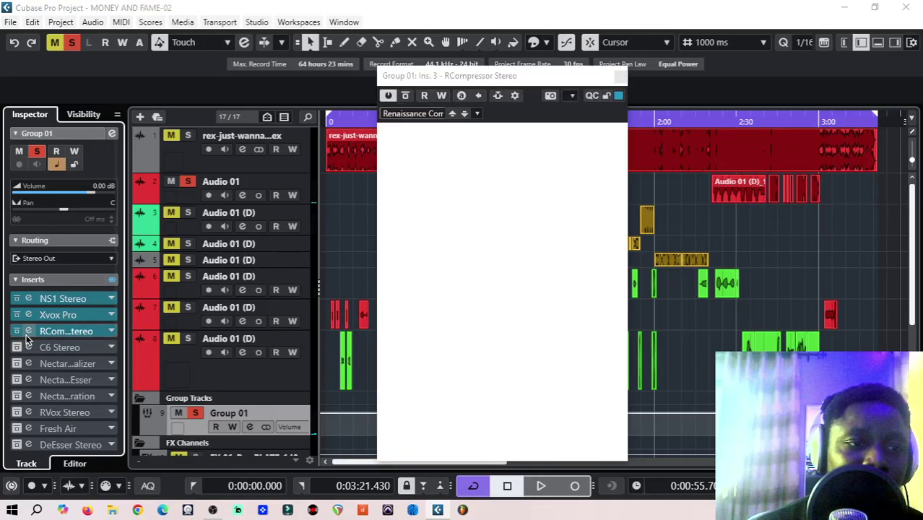
pyautogui.moveTo(466, 73); pyautogui.dragTo(174, 102)
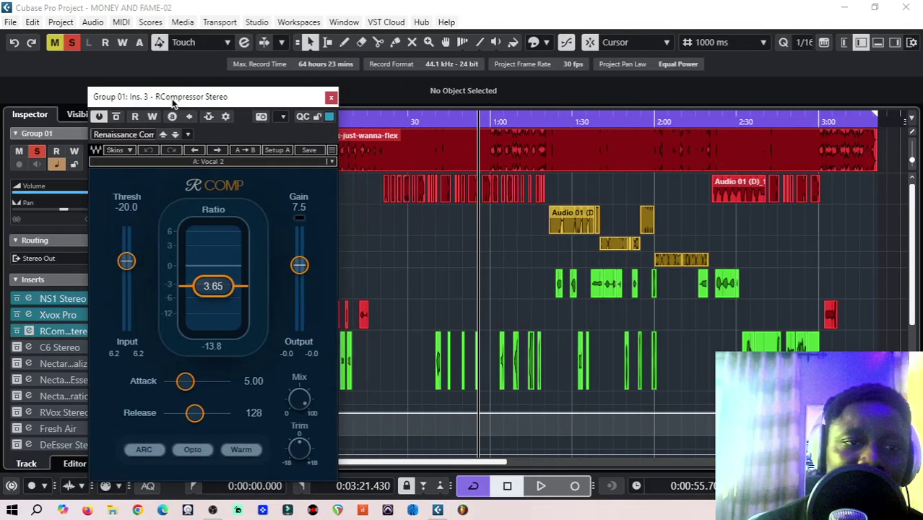
pyautogui.click(471, 122)
pyautogui.click(469, 122)
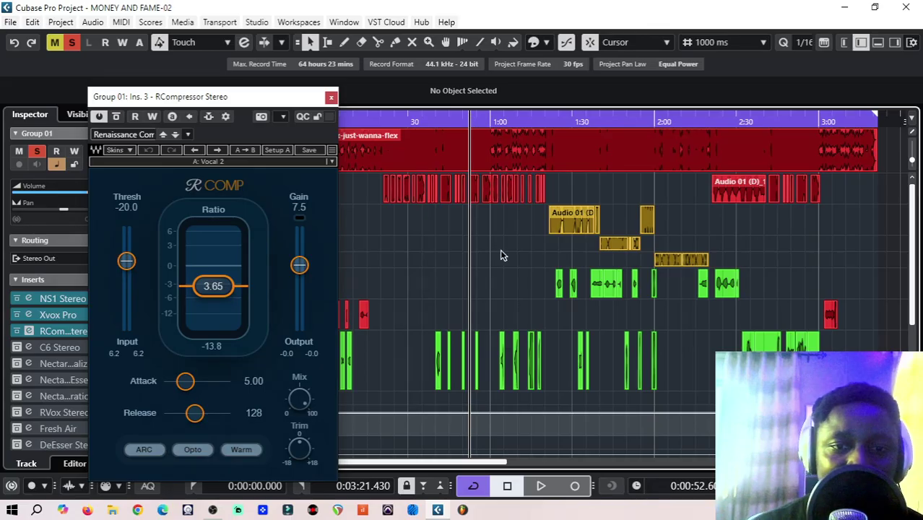
pyautogui.click(540, 488)
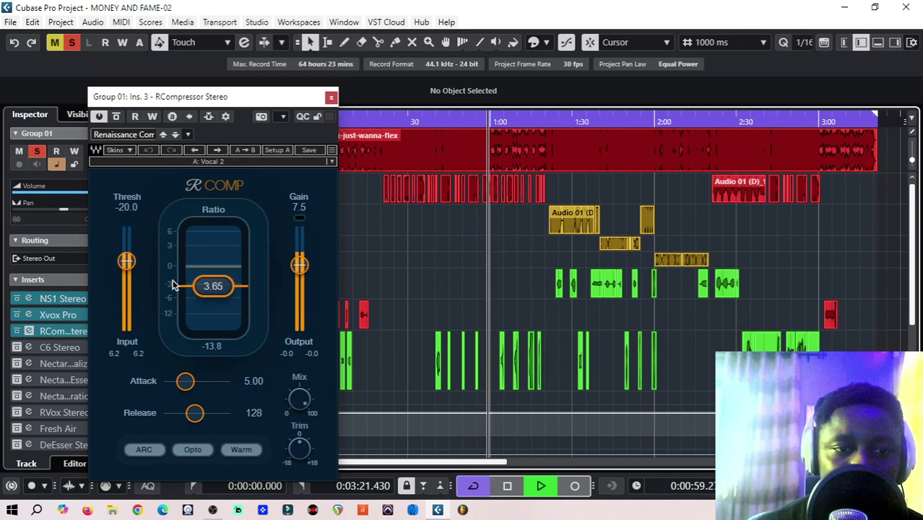
pyautogui.moveTo(138, 95); pyautogui.dragTo(130, 86)
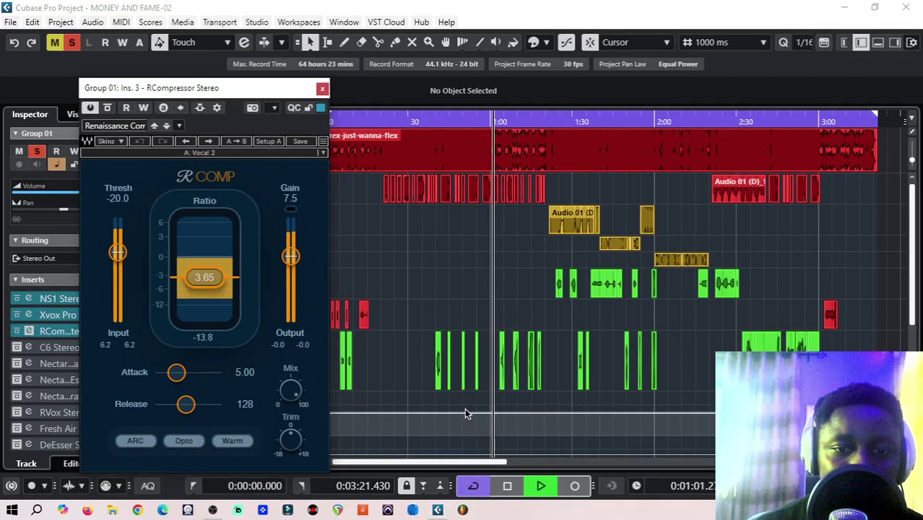
pyautogui.click(509, 489)
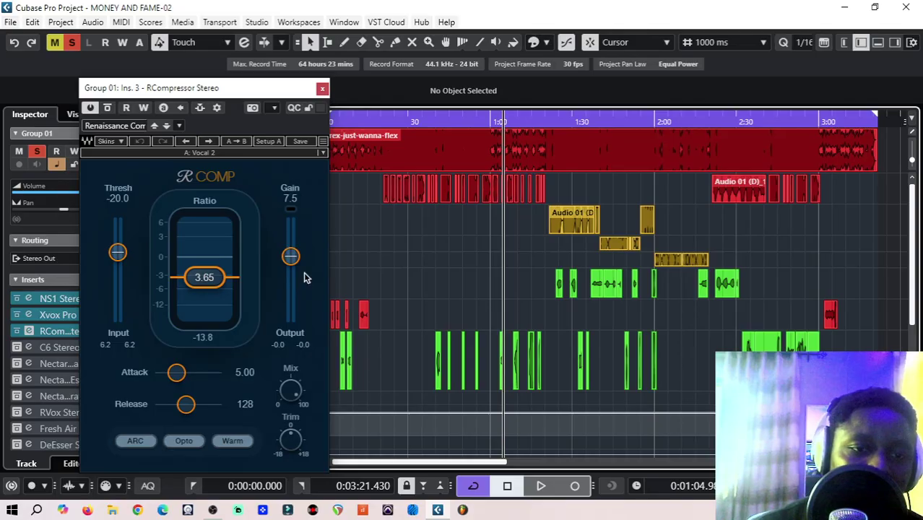
# Check the active RCompressor preset among the Dave Pensado artist presets without changing it, and close the plug-in.
pyautogui.click(198, 151)
pyautogui.moveTo(289, 315)
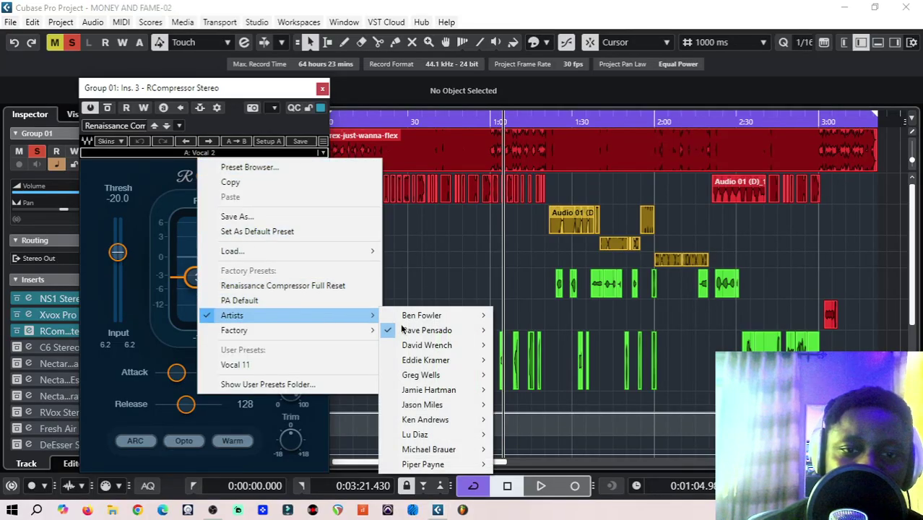
pyautogui.moveTo(425, 334)
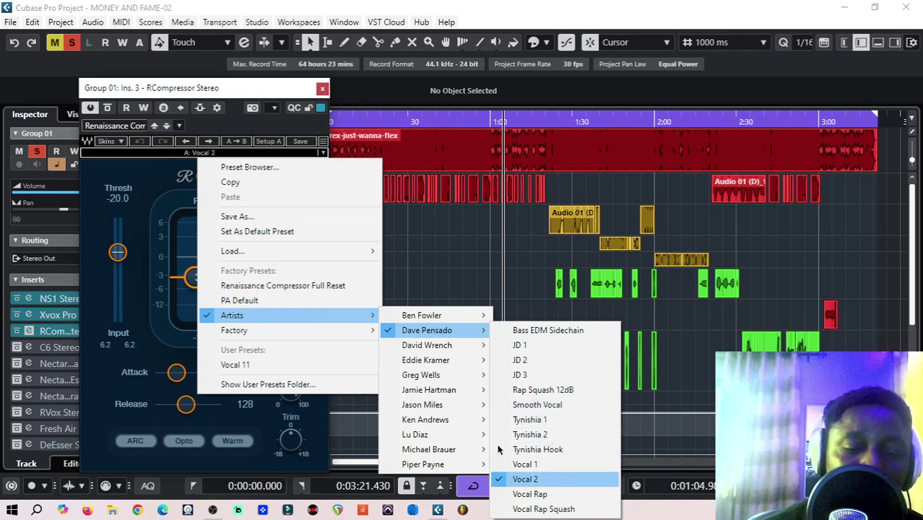
pyautogui.click(127, 176)
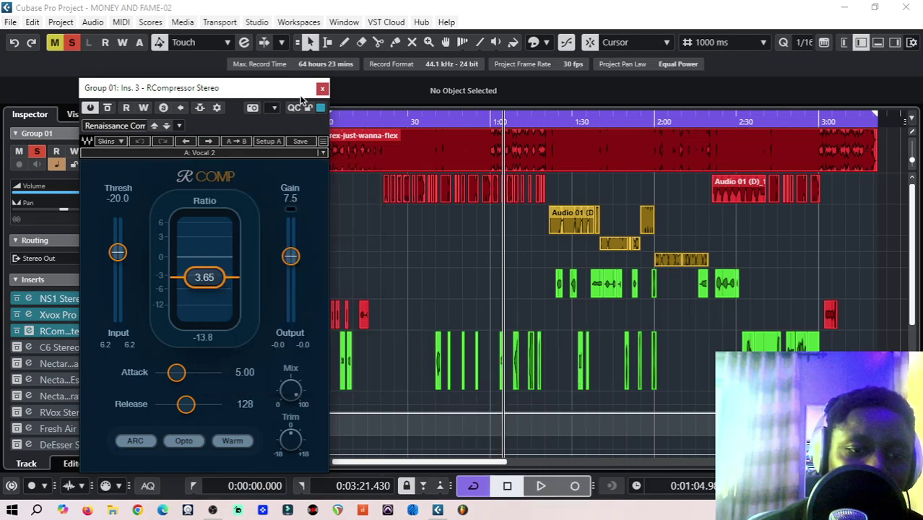
pyautogui.click(322, 88)
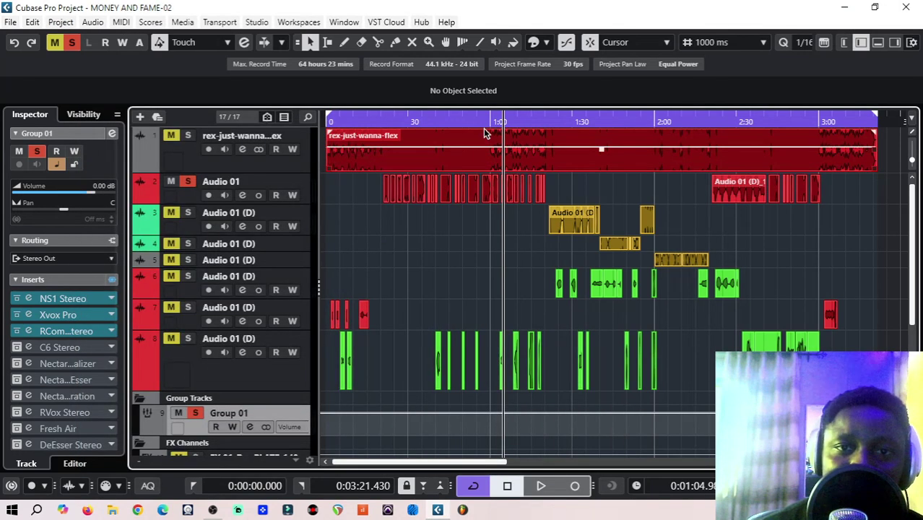
# Play the soloed vocal again from about 0:52 to hear it with RCompressor active.
pyautogui.moveTo(483, 117); pyautogui.dragTo(470, 117)
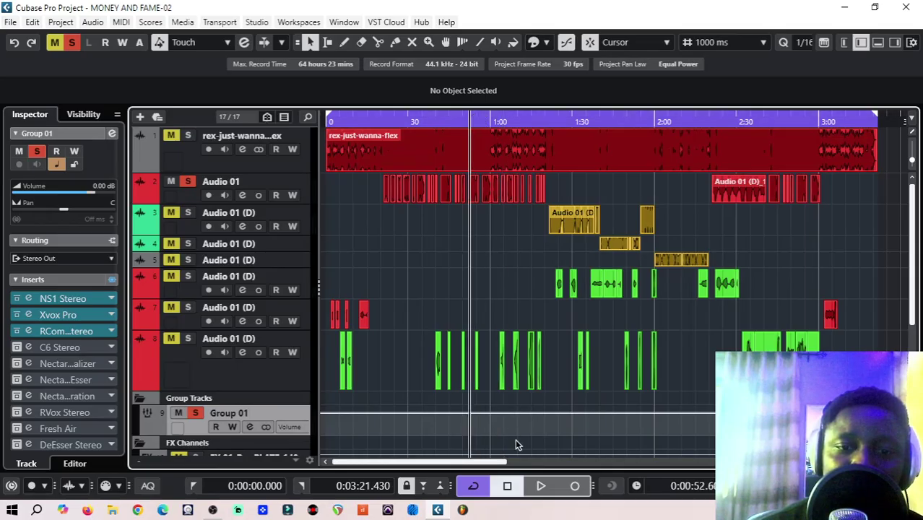
pyautogui.click(541, 486)
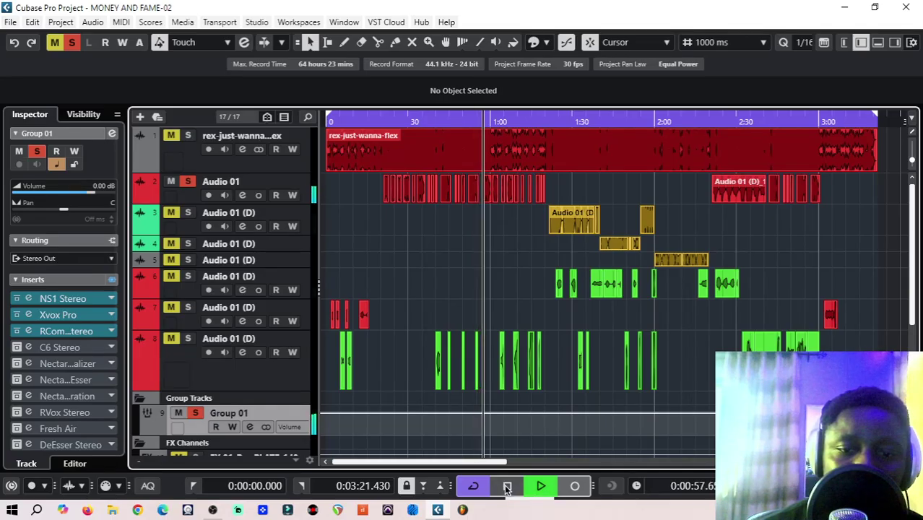
pyautogui.click(507, 487)
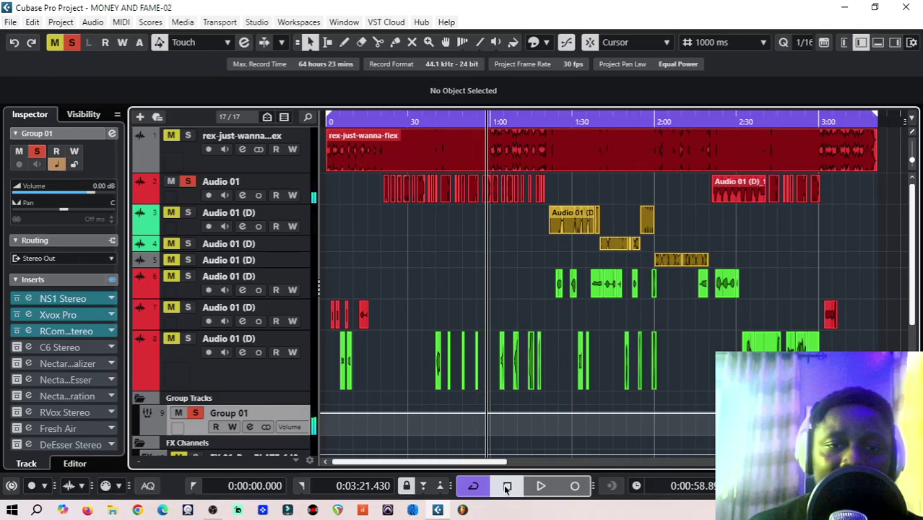
# Switch on the C6 Stereo insert on Group 01 briefly and look over its band settings.
pyautogui.click(28, 350)
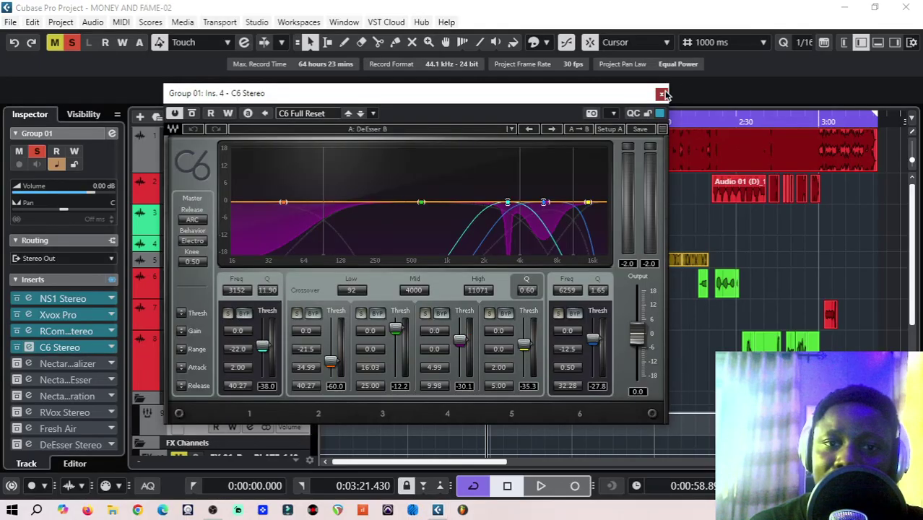
pyautogui.click(662, 95)
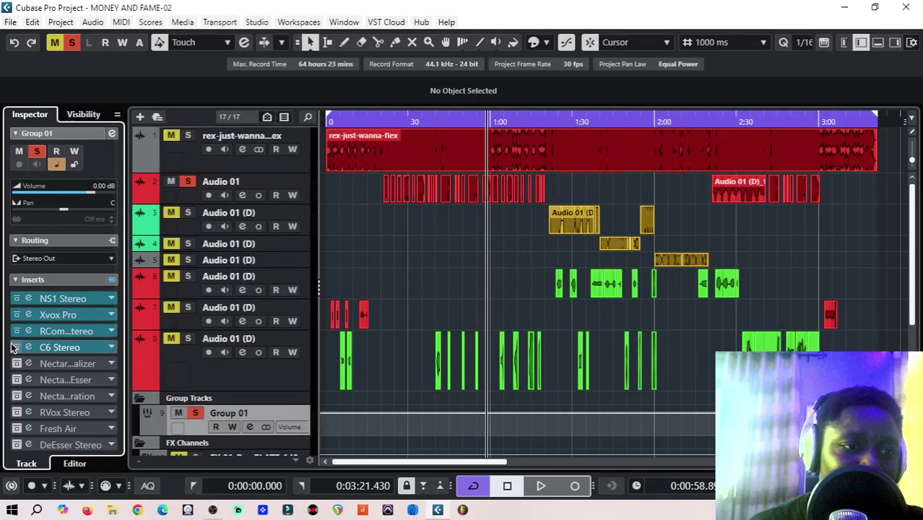
# Solo the rex-just-wanna-flex track alongside Audio 01, with C6 Stereo bypassed, and listen to both from about 0:52.
pyautogui.click(470, 121)
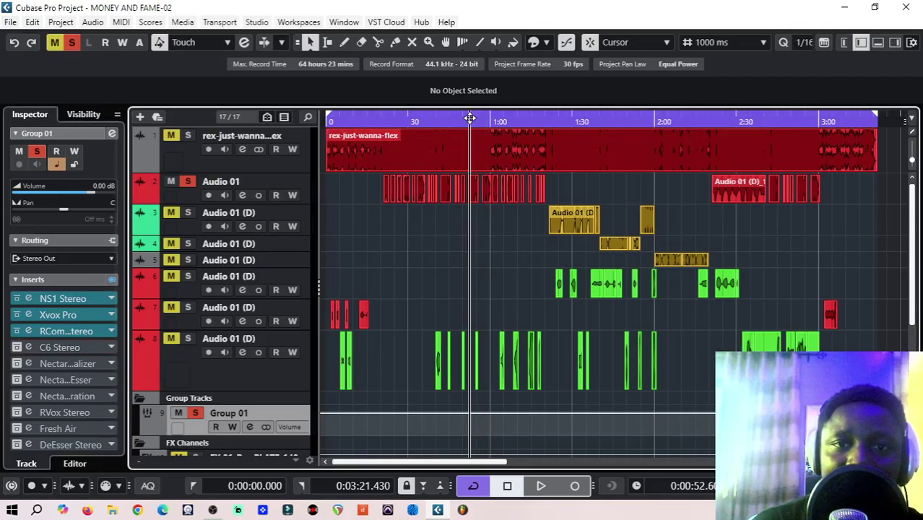
pyautogui.click(540, 485)
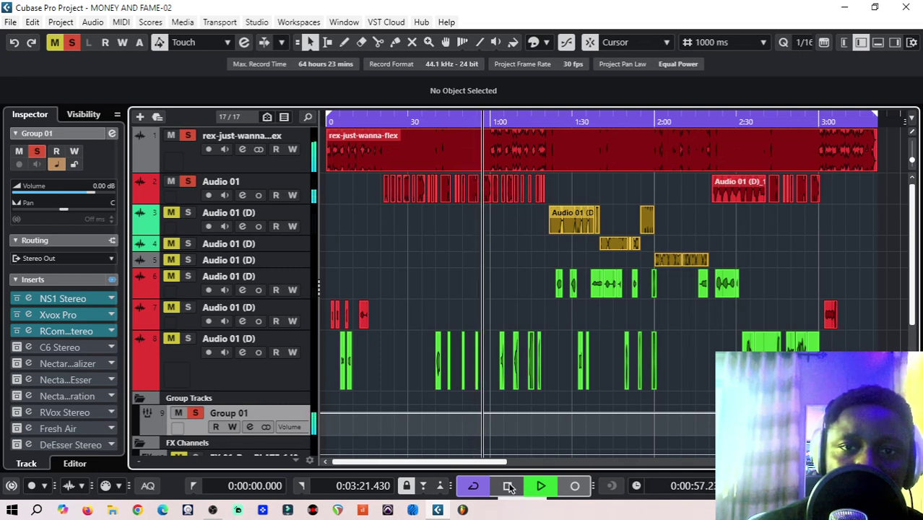
pyautogui.click(508, 486)
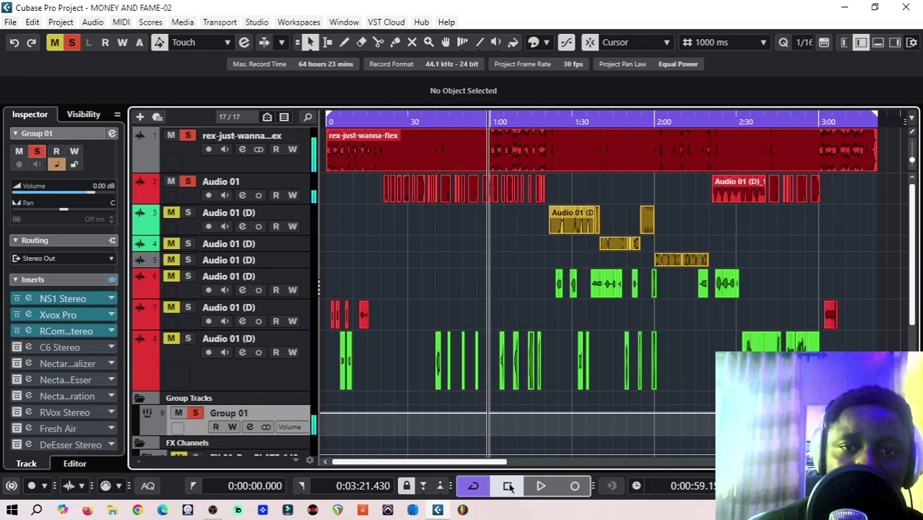
# Disarm recording on the rex-just-wanna-flex track and review the EQ bands in its Pro-Q 3 insert.
pyautogui.click(292, 171)
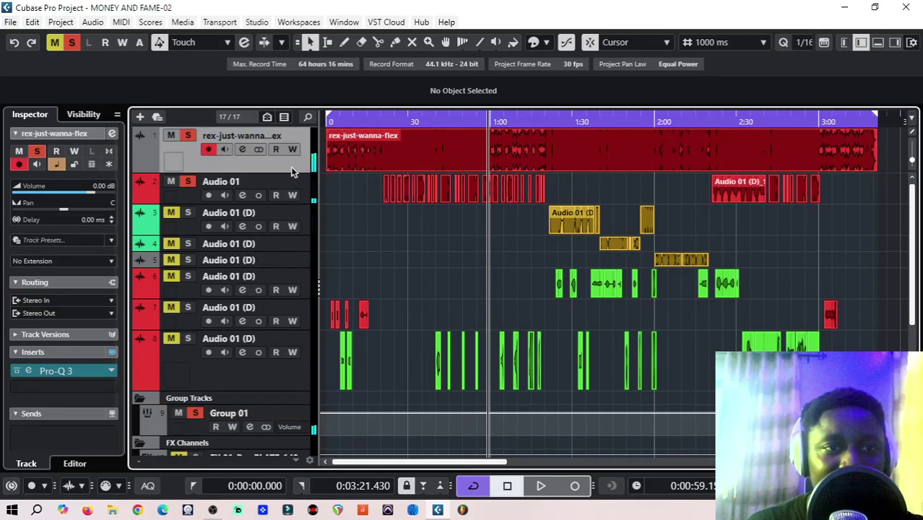
pyautogui.click(207, 149)
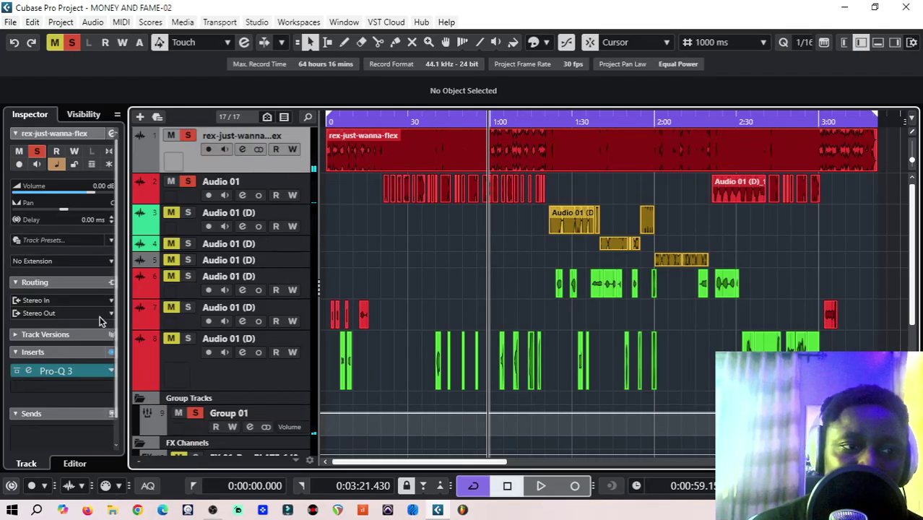
pyautogui.click(29, 372)
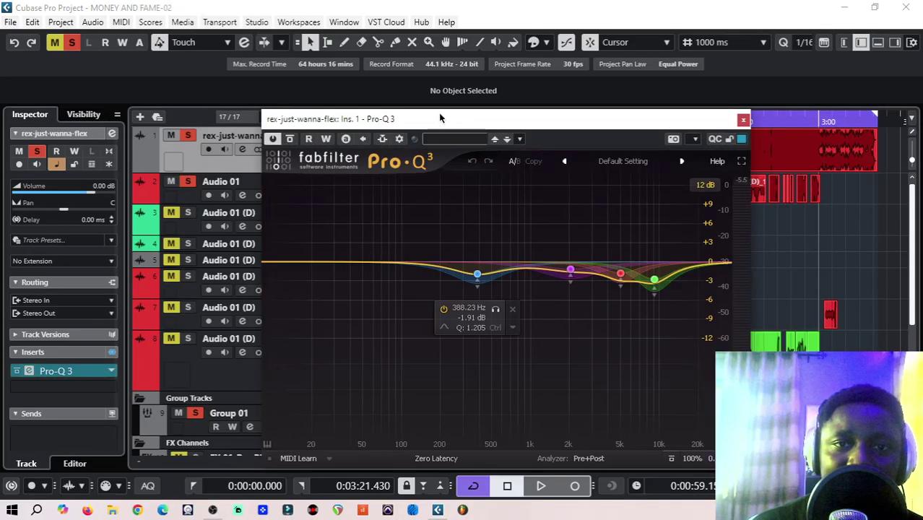
pyautogui.moveTo(440, 117); pyautogui.dragTo(253, 113)
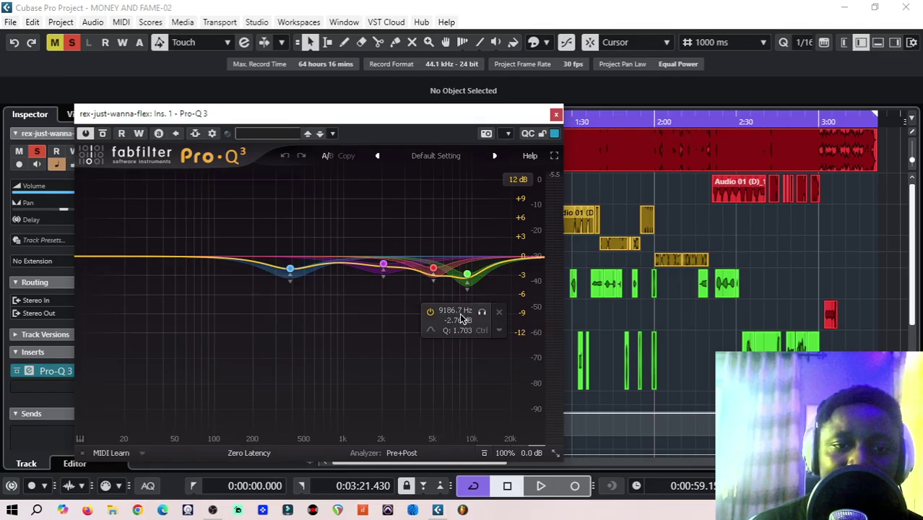
pyautogui.moveTo(362, 116); pyautogui.dragTo(309, 128)
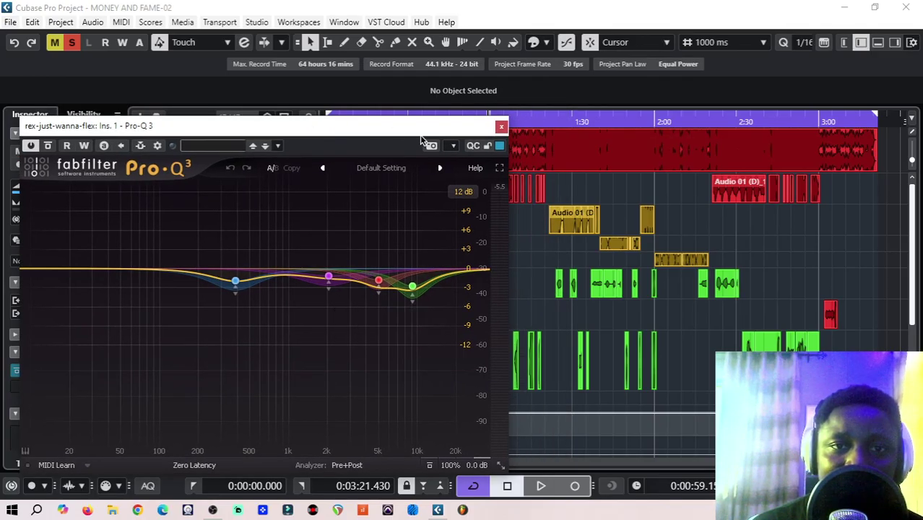
pyautogui.moveTo(412, 126); pyautogui.dragTo(364, 124)
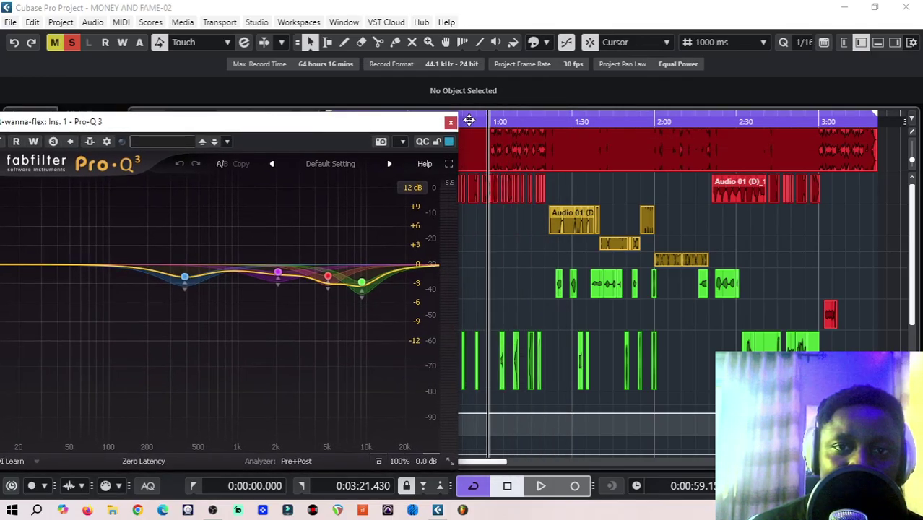
# Listen to the beat and vocal together from about 0:39 while watching the beat's Pro-Q 3 curve, and close the equalizer.
pyautogui.click(468, 117)
pyautogui.moveTo(429, 125); pyautogui.dragTo(399, 116)
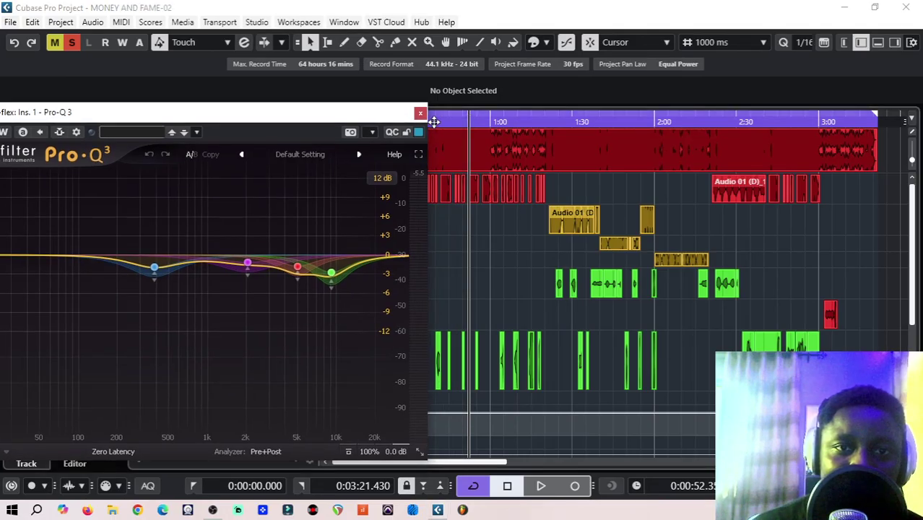
pyautogui.click(435, 117)
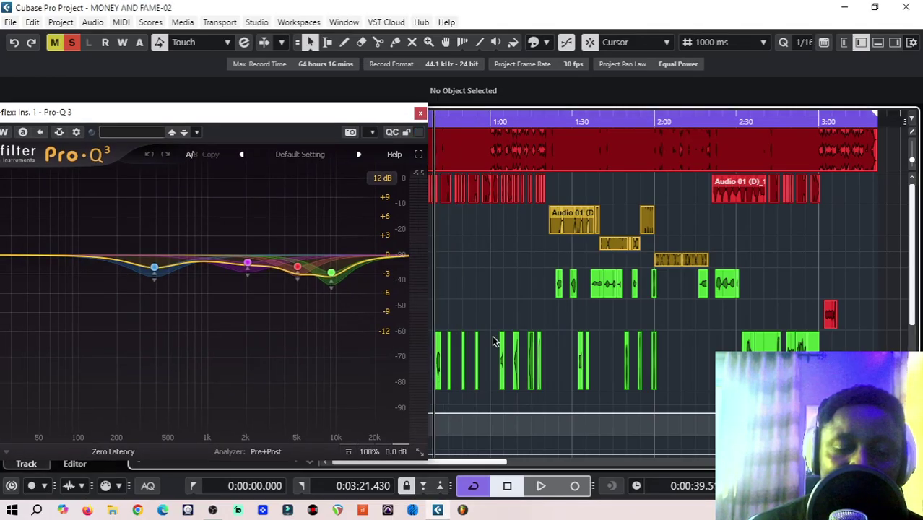
pyautogui.click(541, 486)
pyautogui.moveTo(242, 120); pyautogui.dragTo(307, 118)
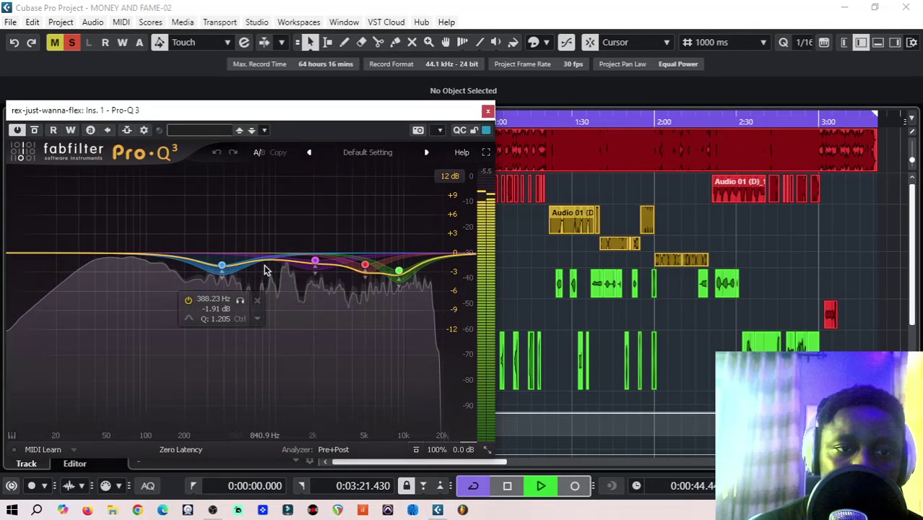
pyautogui.click(489, 110)
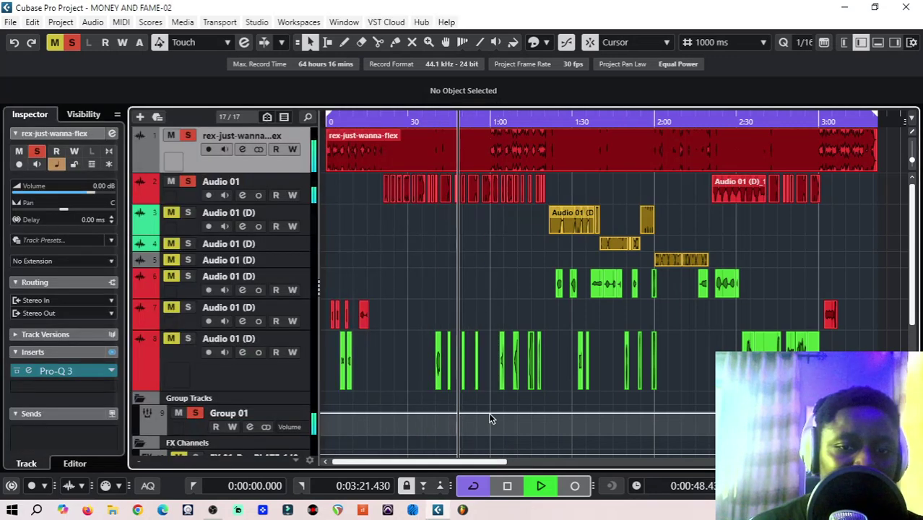
pyautogui.click(507, 486)
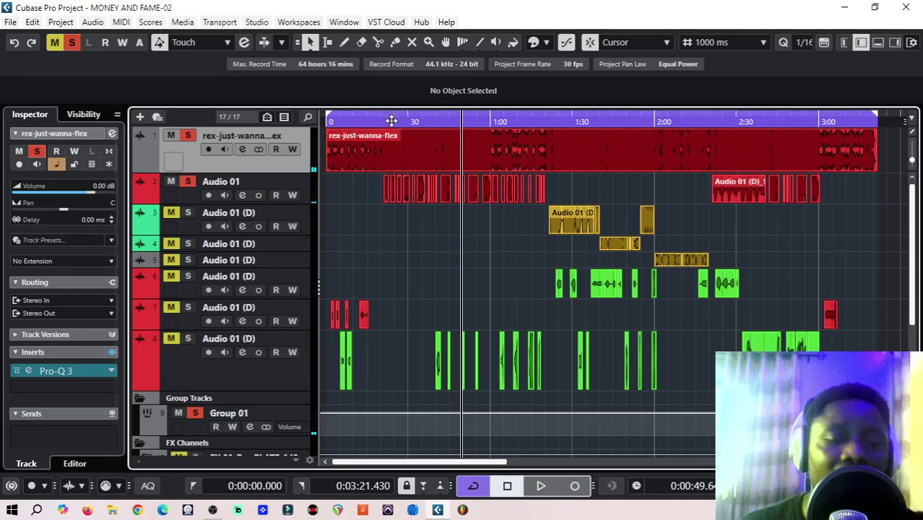
# Set the playback position to about 0:21, select Group 01 and switch on its C6 Stereo insert with the editor open.
pyautogui.moveTo(391, 120); pyautogui.dragTo(384, 120)
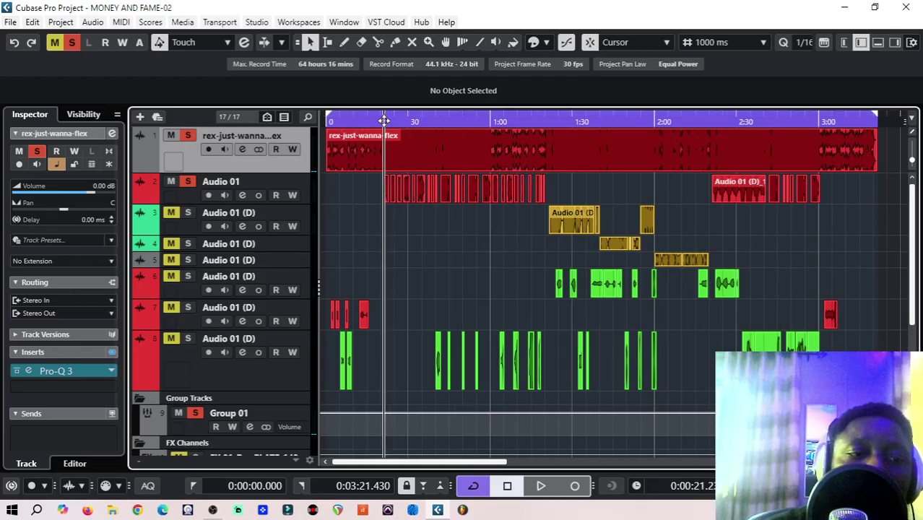
pyautogui.click(20, 351)
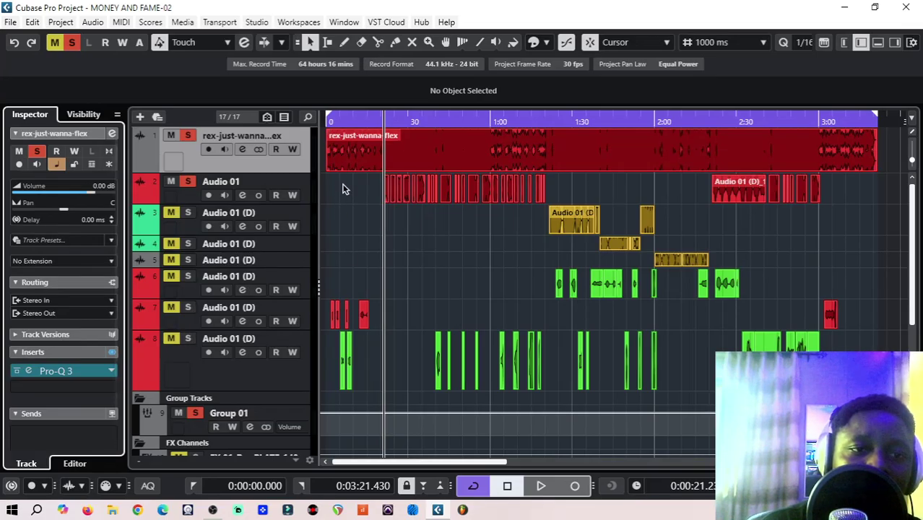
pyautogui.scroll(-2, 344, 198)
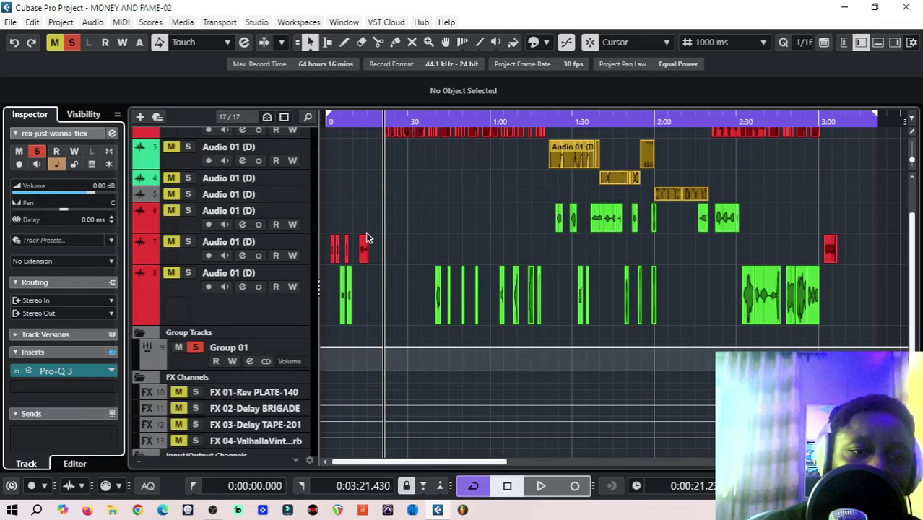
pyautogui.click(266, 347)
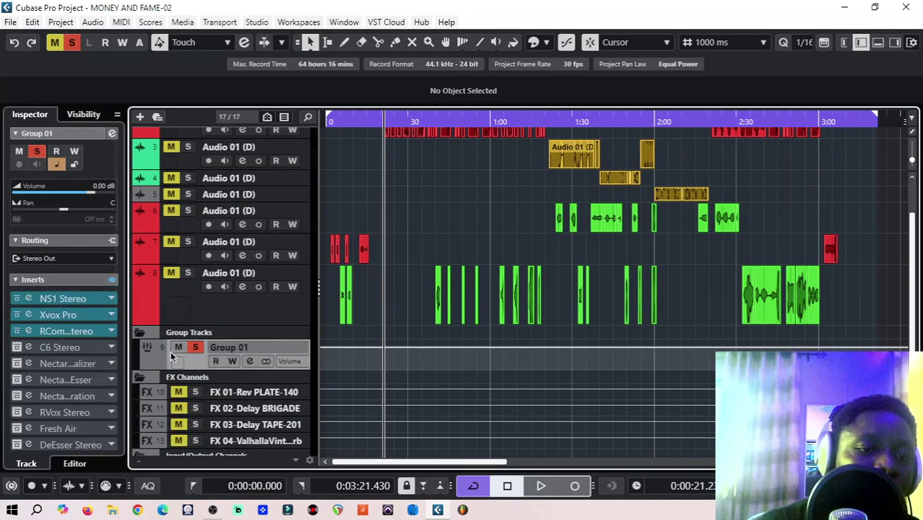
pyautogui.click(31, 348)
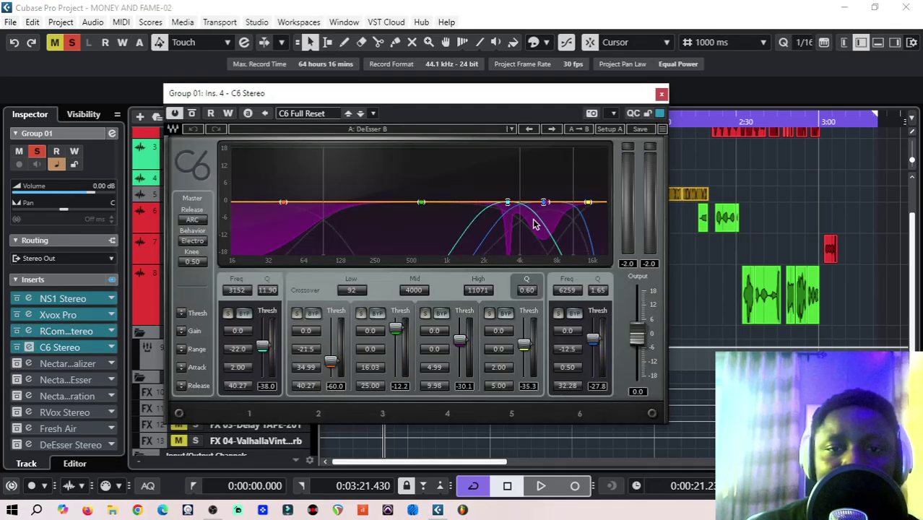
# Look through the C6 factory vocal presets to find DeEsser B, leave the preset as it is, and reposition the plug-in window.
pyautogui.click(399, 131)
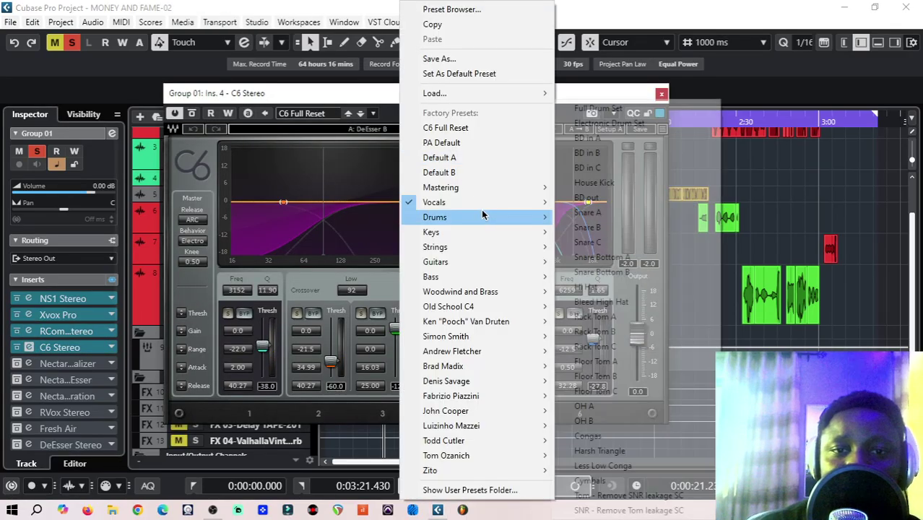
pyautogui.moveTo(501, 203)
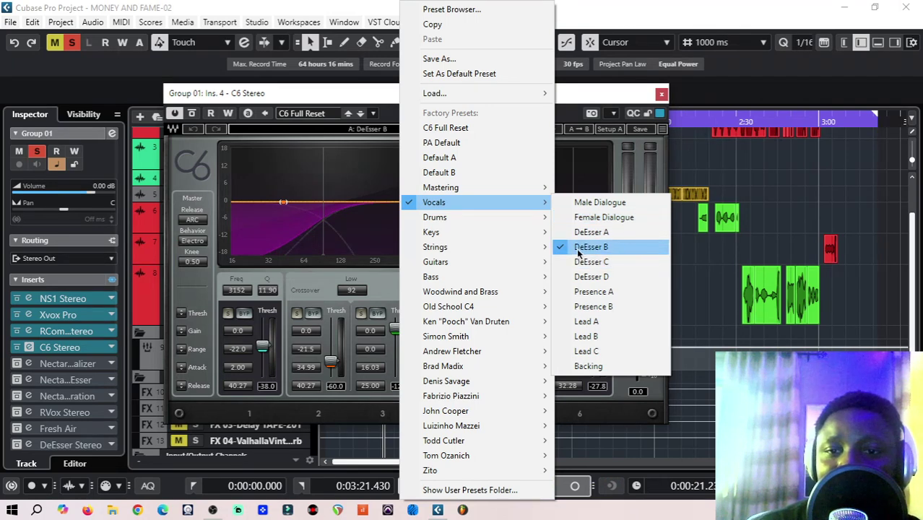
pyautogui.moveTo(315, 101); pyautogui.dragTo(192, 120)
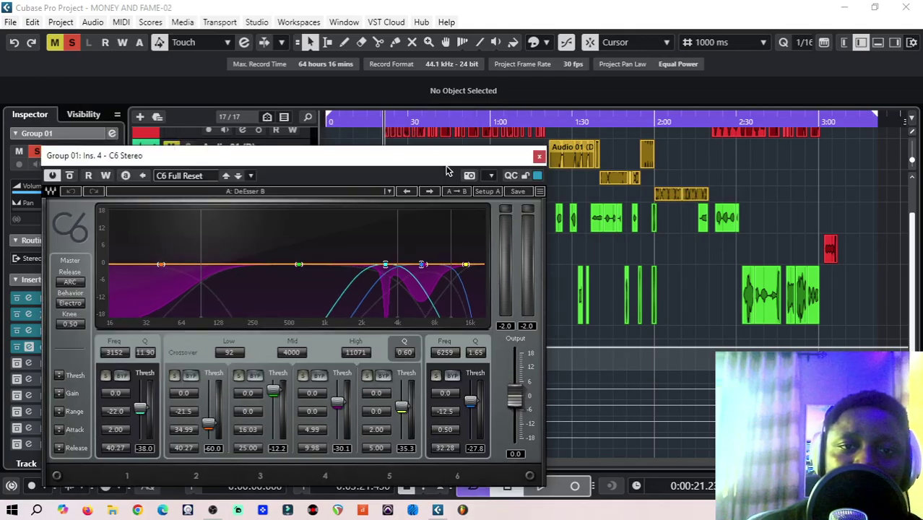
pyautogui.moveTo(450, 120); pyautogui.dragTo(444, 149)
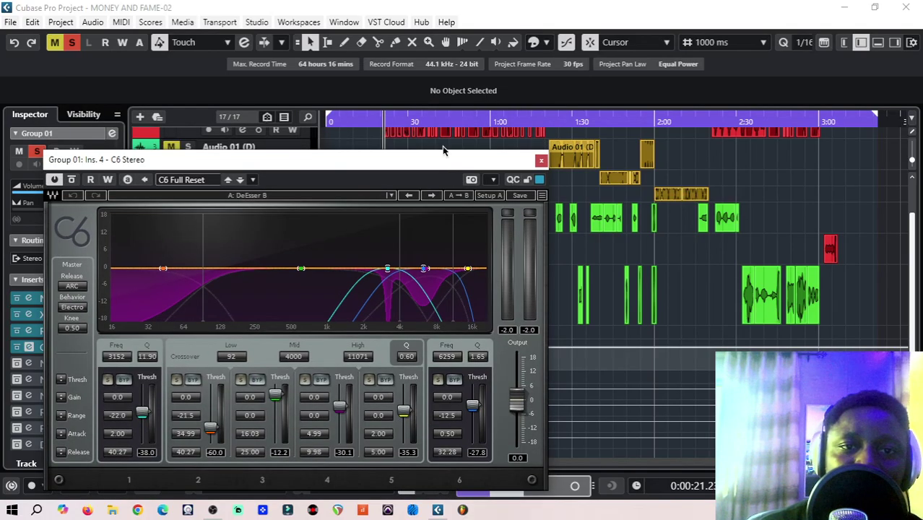
# Play the beat and vocal from about 0:28, comparing the sound with C6 Stereo bypassed and active, and stop playback.
pyautogui.scroll(2, 442, 149)
pyautogui.click(406, 117)
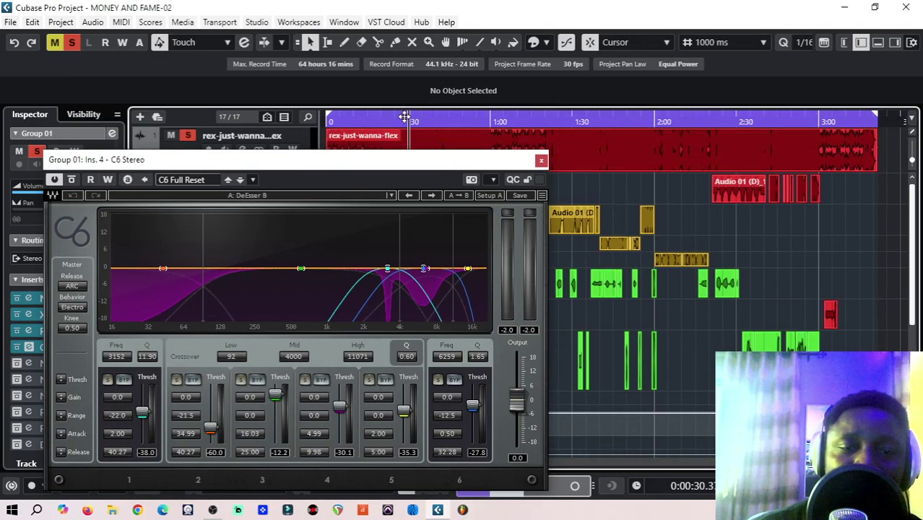
pyautogui.click(404, 117)
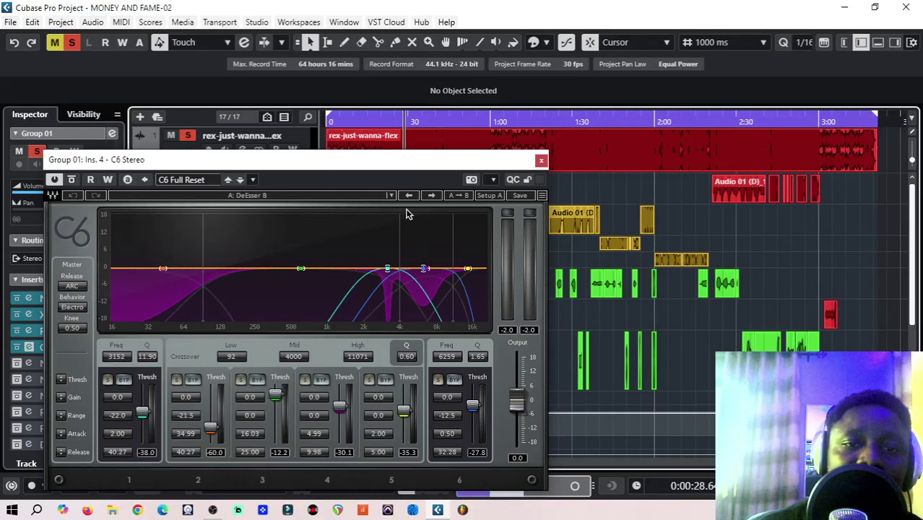
pyautogui.moveTo(387, 165); pyautogui.dragTo(377, 134)
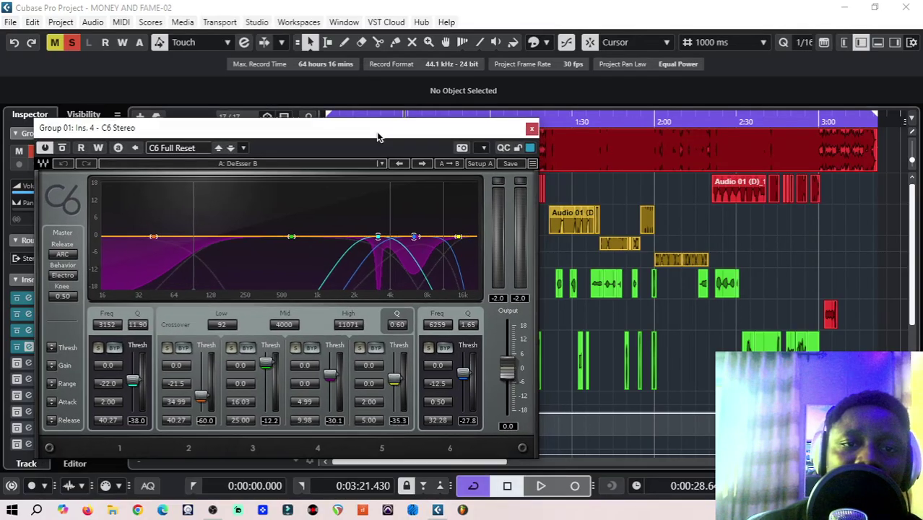
pyautogui.click(540, 487)
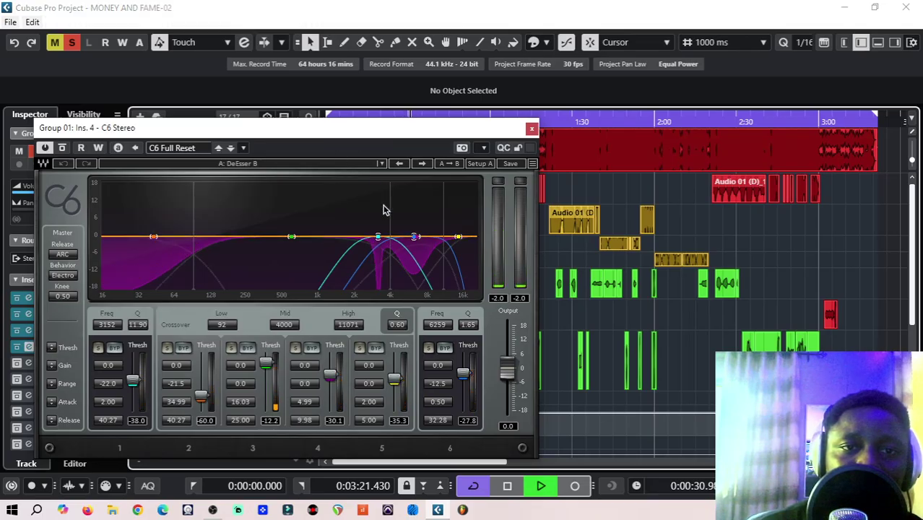
pyautogui.moveTo(344, 120); pyautogui.dragTo(364, 134)
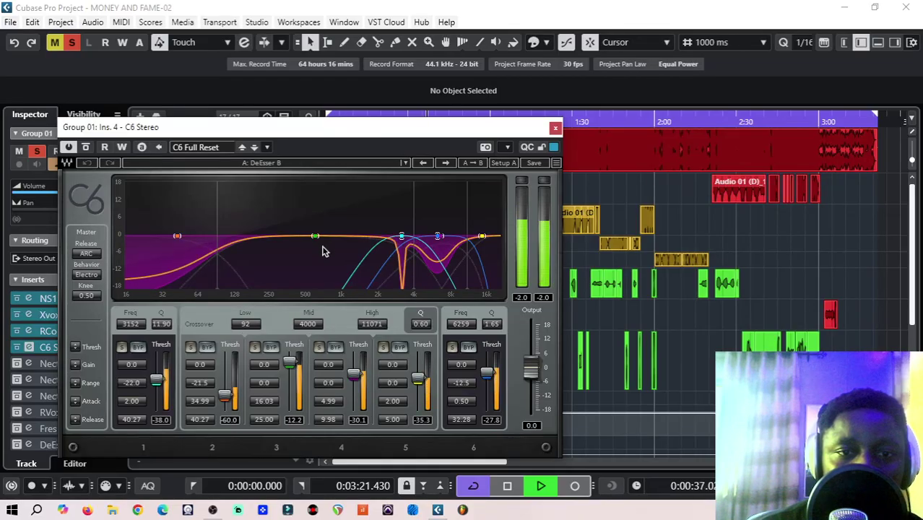
pyautogui.click(67, 149)
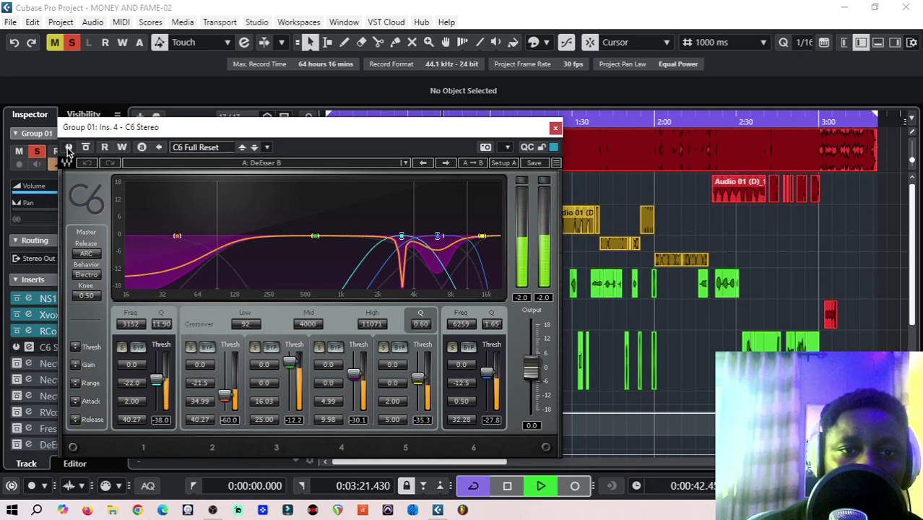
pyautogui.click(67, 149)
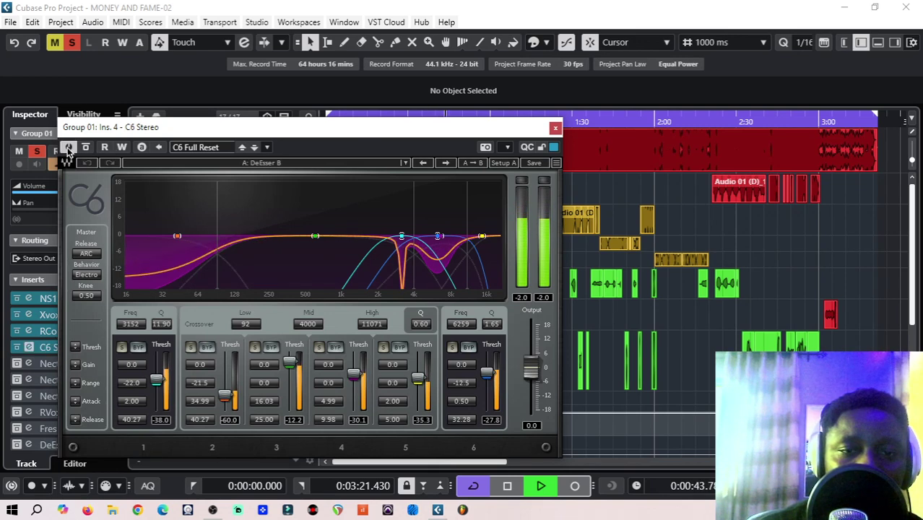
pyautogui.click(507, 488)
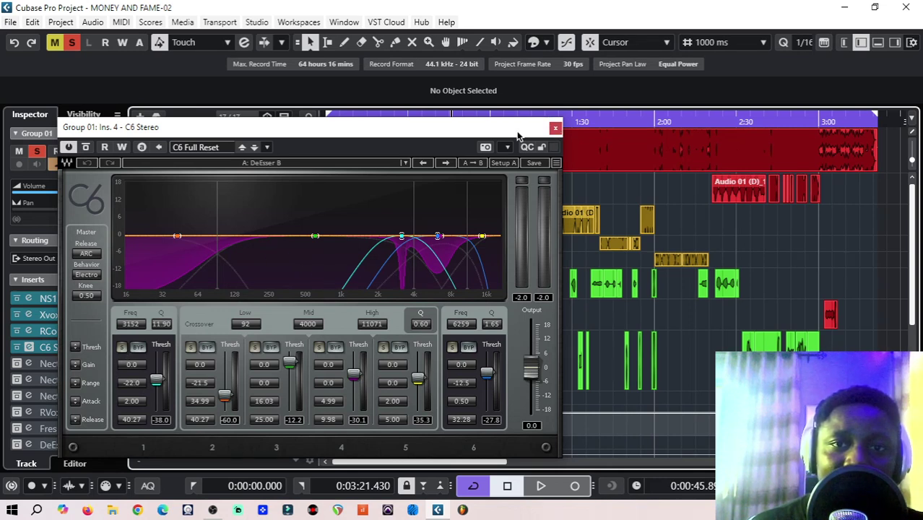
# Take the rex-just-wanna-flex track out of solo and play the vocal alone through C6 Stereo from about 0:43.
pyautogui.moveTo(517, 134); pyautogui.dragTo(517, 182)
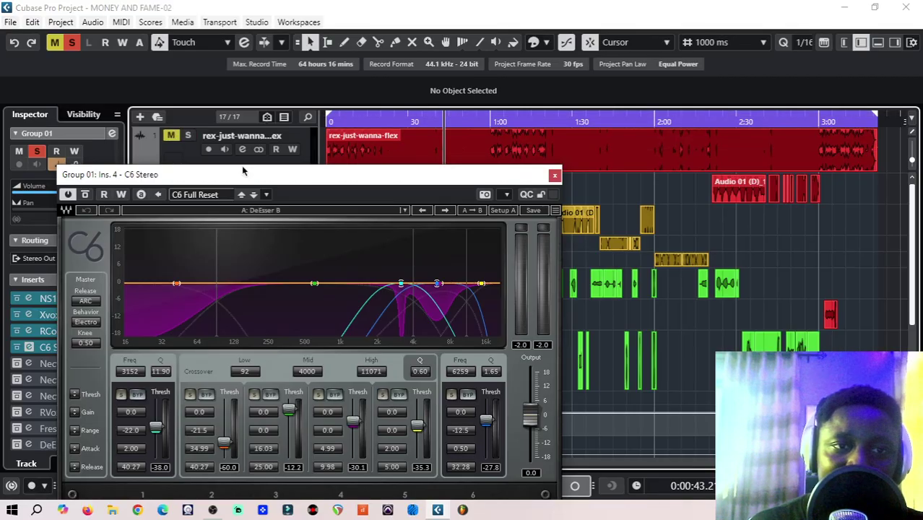
pyautogui.moveTo(241, 169); pyautogui.dragTo(233, 60)
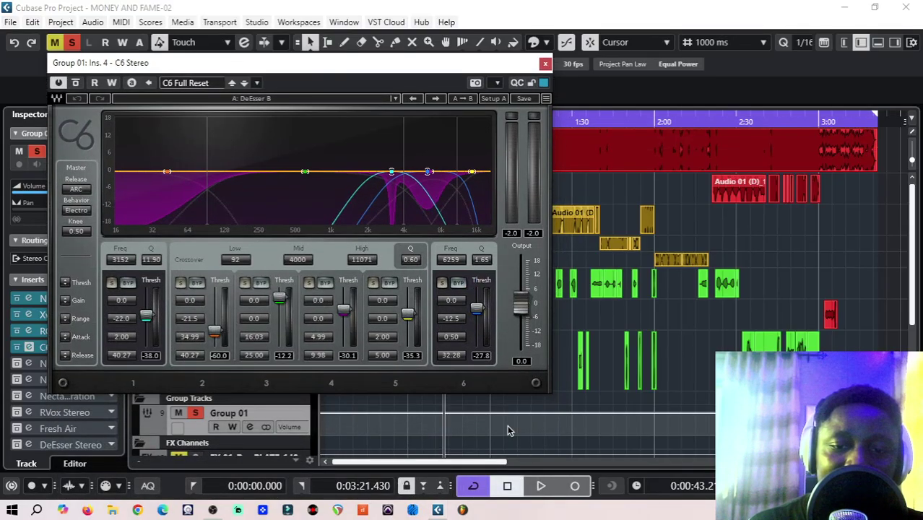
pyautogui.click(541, 488)
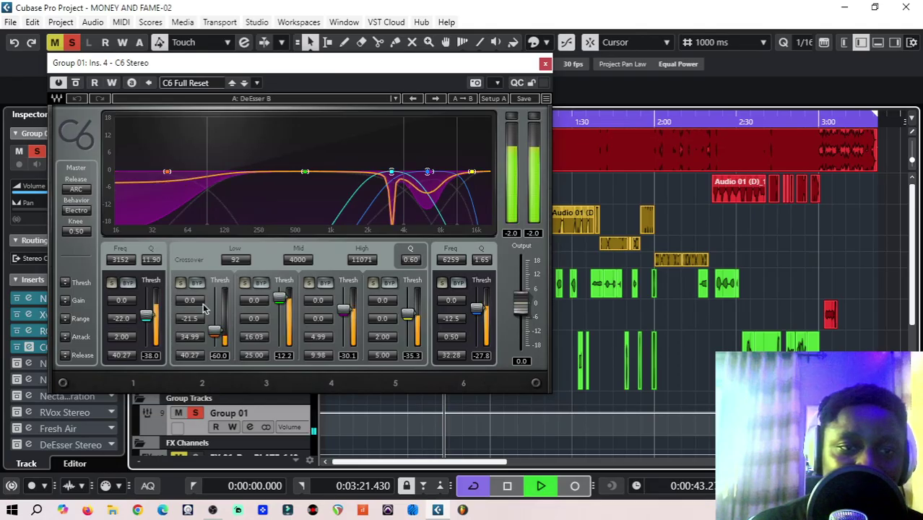
# Solo C6 bands 1, 6 and 2 one at a time to examine what each affects, clear the solos and close the plug-in.
pyautogui.click(109, 284)
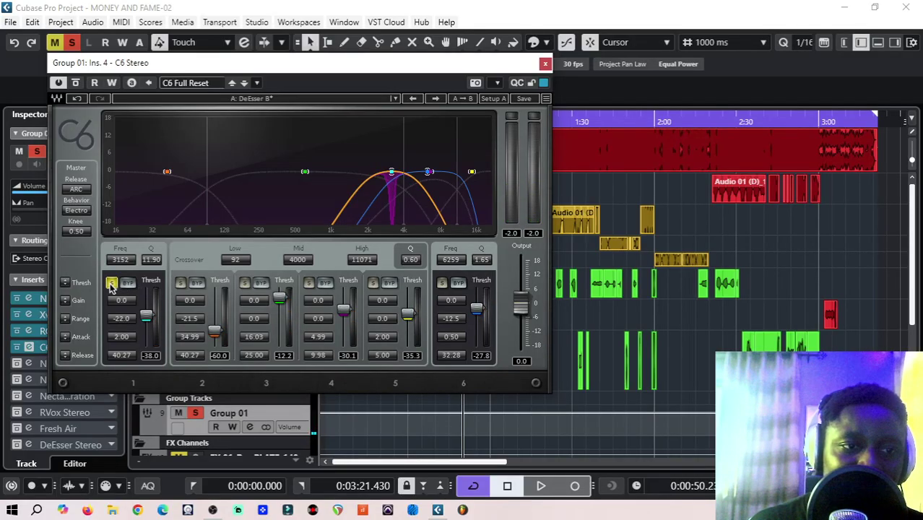
pyautogui.click(110, 284)
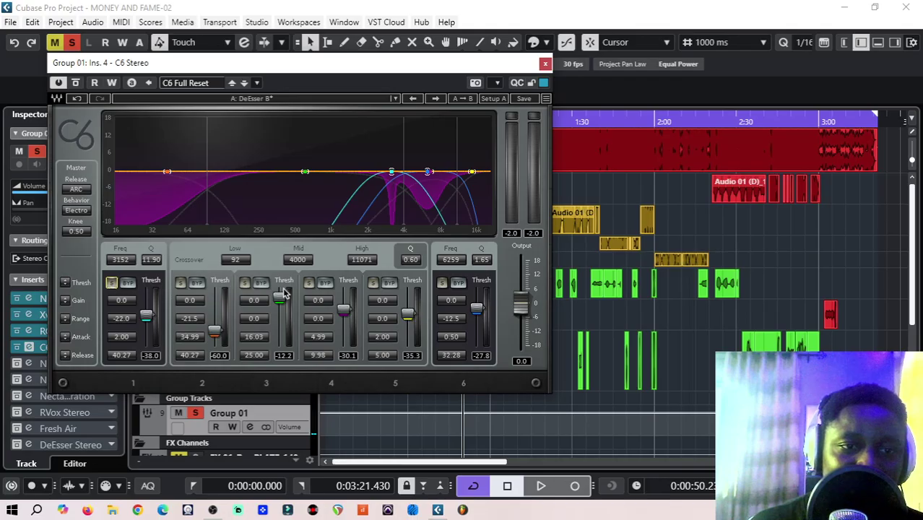
pyautogui.click(442, 284)
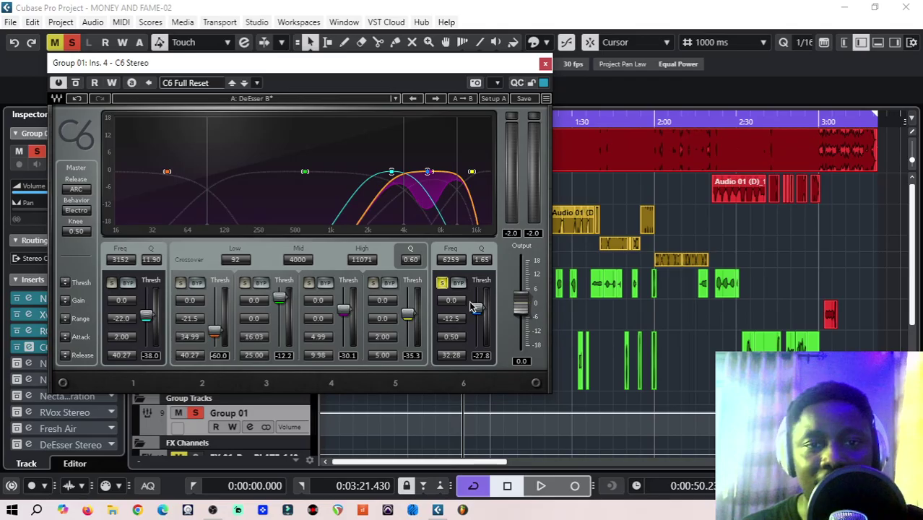
pyautogui.press('space')
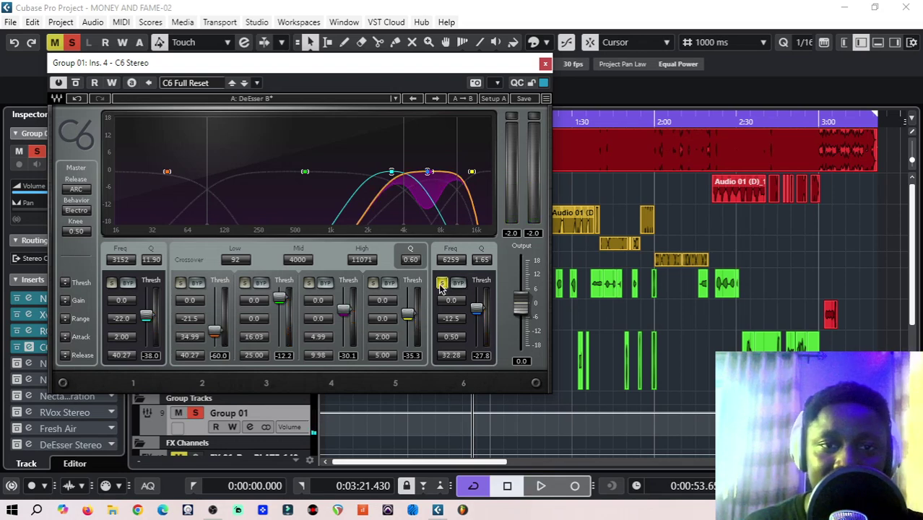
pyautogui.click(180, 283)
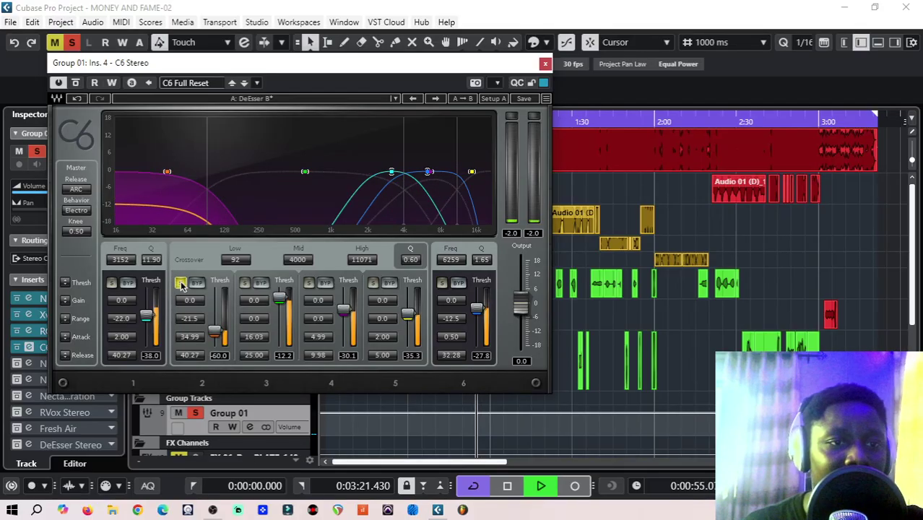
pyautogui.click(180, 283)
pyautogui.click(545, 64)
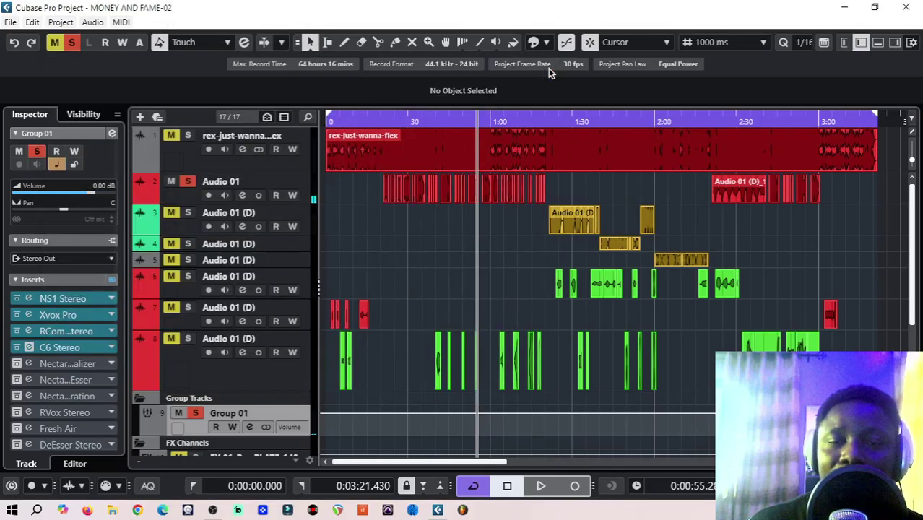
# Set the playback position to about 0:51, switch on Group 01's Nectar 4 Equalizer and review its preset list, keeping Vocal Thicken.
pyautogui.click(466, 119)
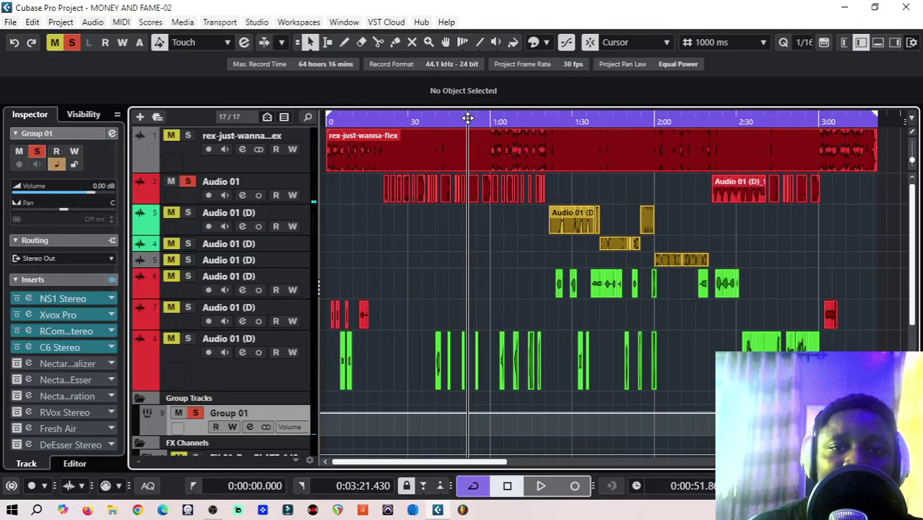
pyautogui.click(36, 364)
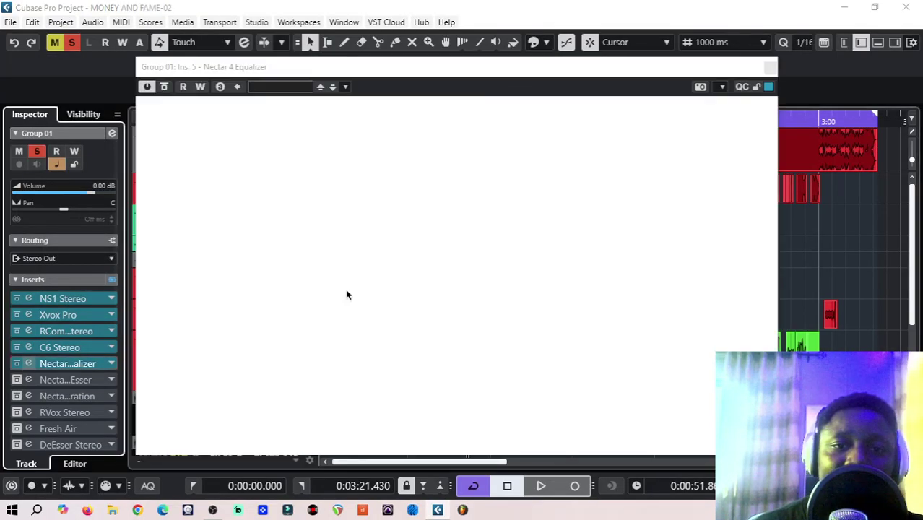
pyautogui.moveTo(424, 67); pyautogui.dragTo(312, 72)
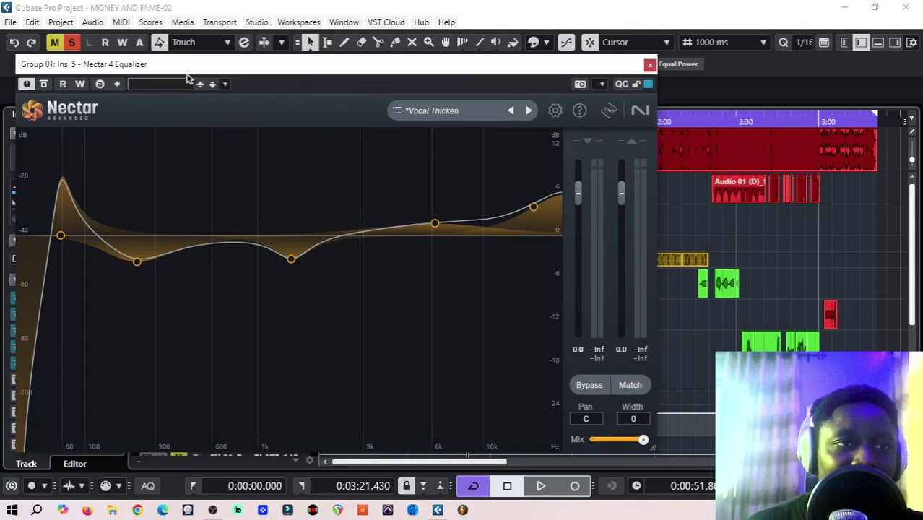
pyautogui.click(441, 112)
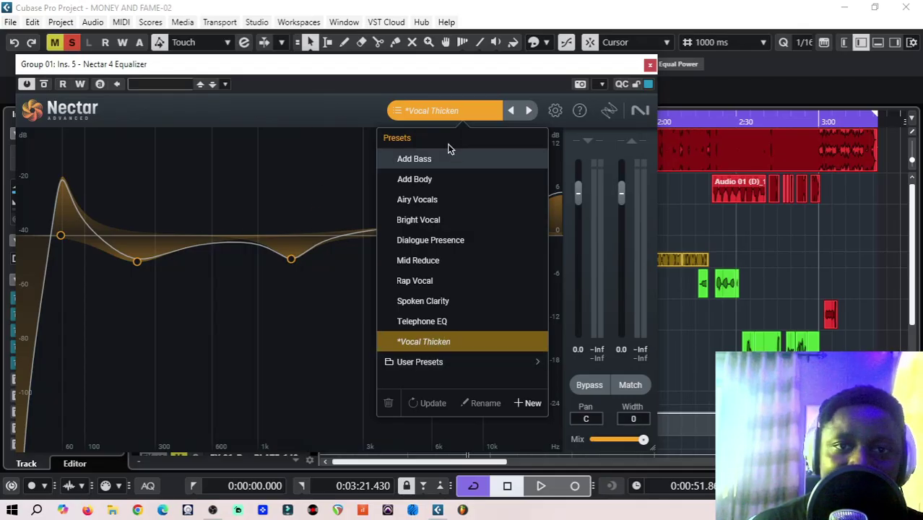
pyautogui.click(442, 110)
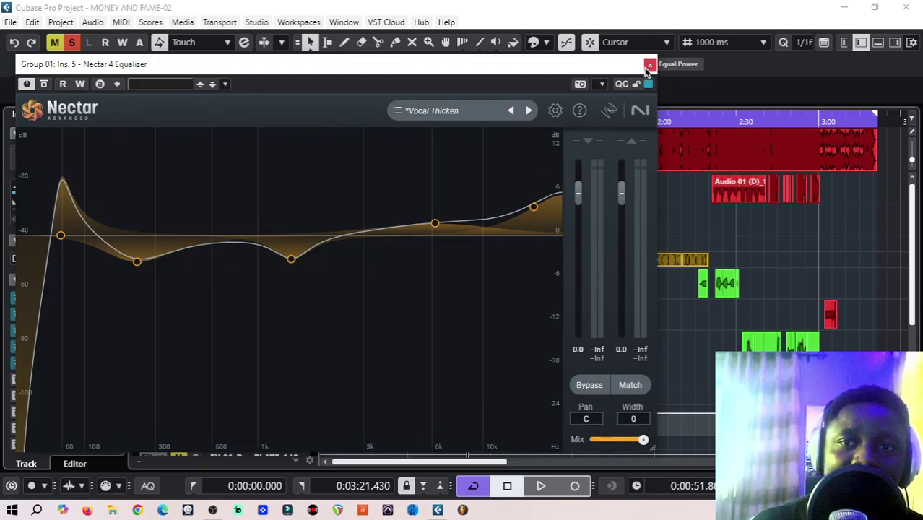
pyautogui.moveTo(638, 67)
pyautogui.mouseDown()
pyautogui.moveTo(627, 45)
pyautogui.moveTo(644, 64)
pyautogui.moveTo(634, 74)
pyautogui.mouseUp()
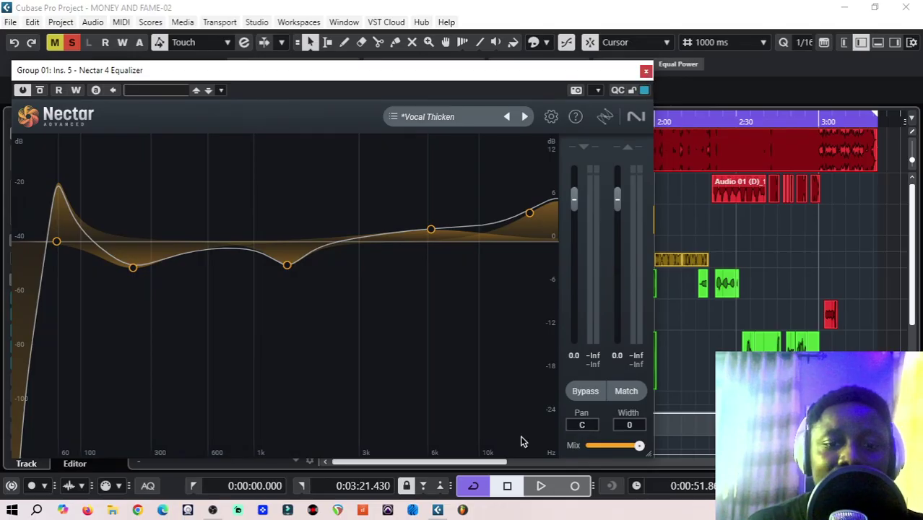
# Listen to the vocal alone through the Nectar 4 Equalizer from about 0:51, watching its spectrum, and stop playback.
pyautogui.click(538, 489)
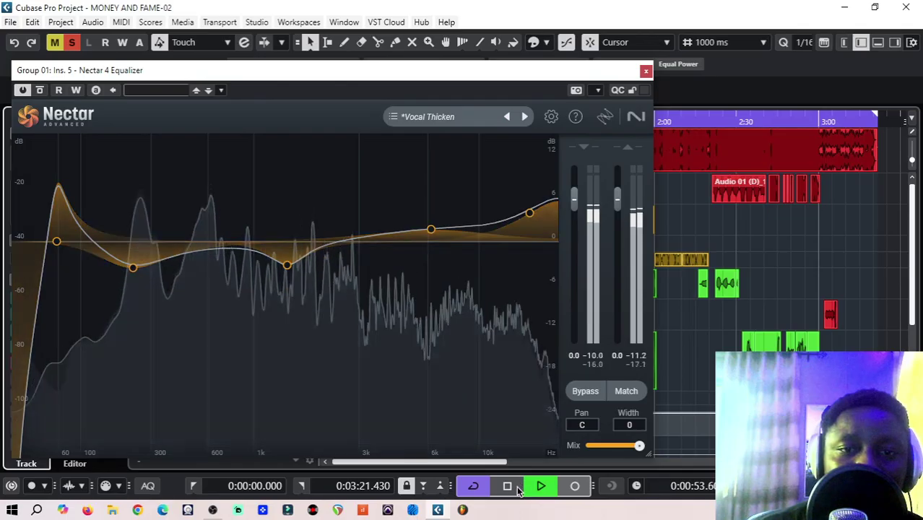
pyautogui.click(509, 488)
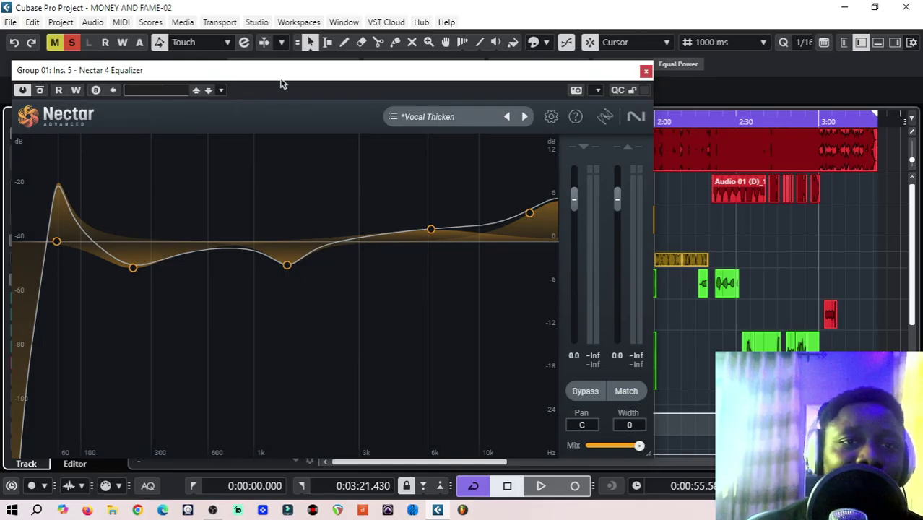
pyautogui.moveTo(270, 72)
pyautogui.mouseDown()
pyautogui.moveTo(313, 77)
pyautogui.moveTo(264, 76)
pyautogui.moveTo(301, 73)
pyautogui.moveTo(283, 66)
pyautogui.moveTo(264, 76)
pyautogui.moveTo(282, 77)
pyautogui.moveTo(251, 76)
pyautogui.moveTo(272, 69)
pyautogui.mouseUp()
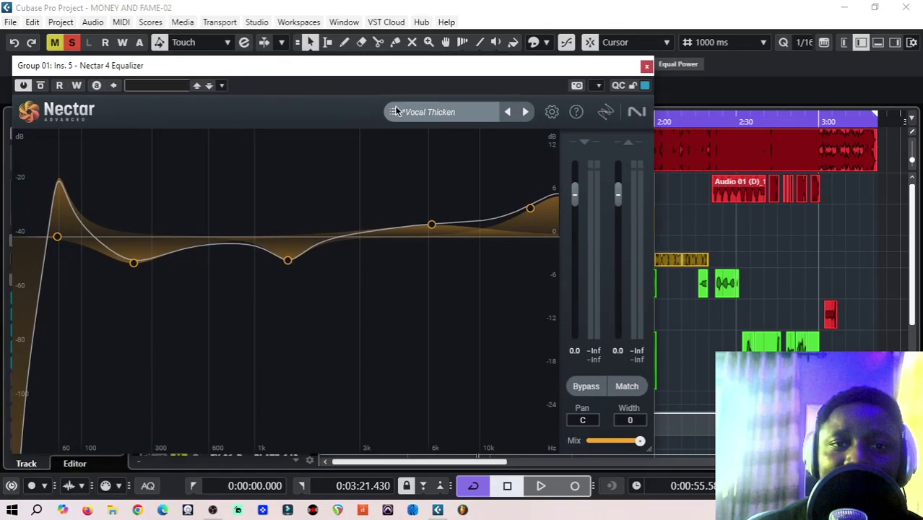
# Review the Nectar 4 Equalizer's preset list, including User Presets, keep Vocal Thicken selected and close the plug-in.
pyautogui.click(395, 111)
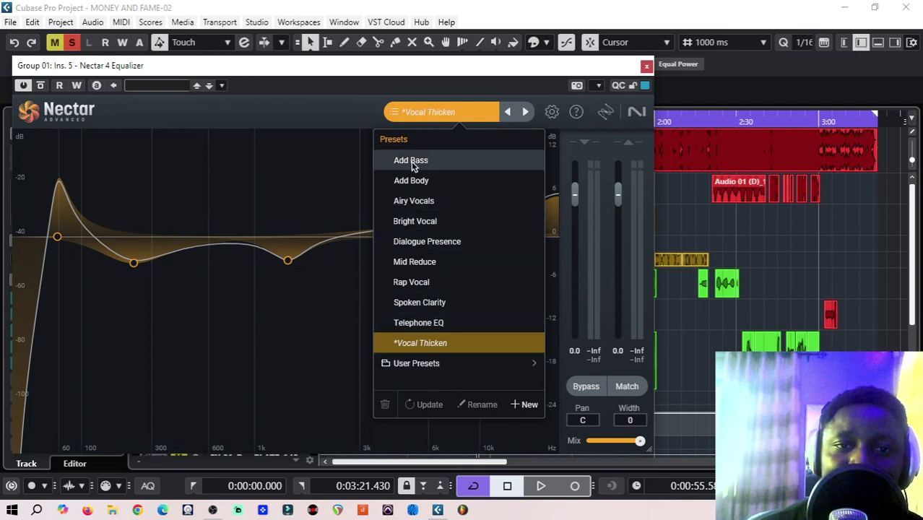
pyautogui.click(405, 111)
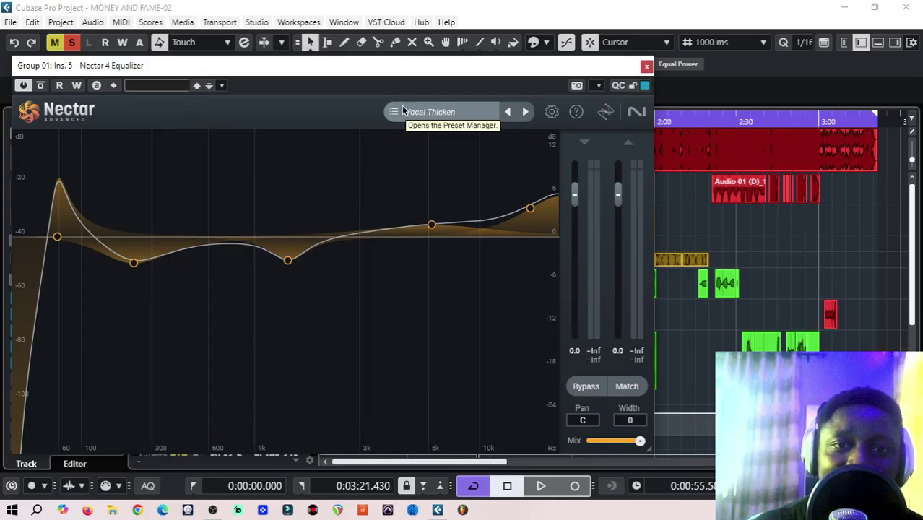
pyautogui.click(399, 111)
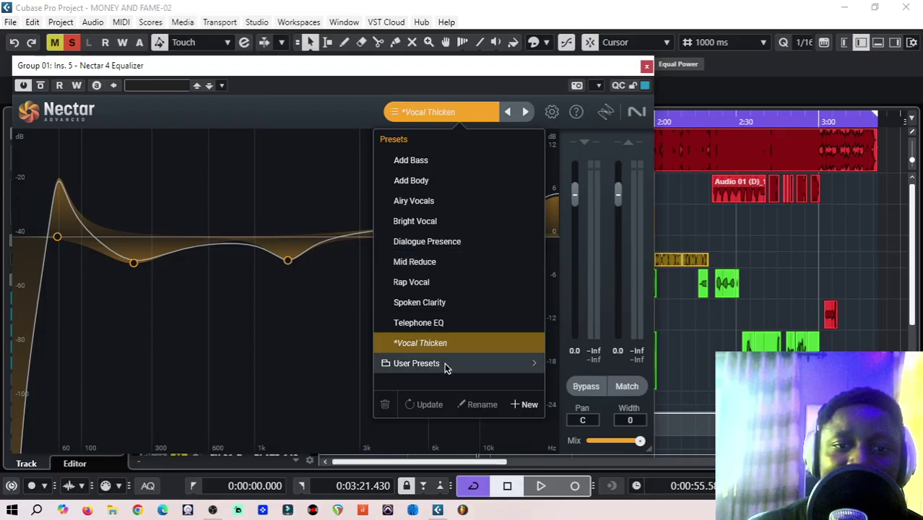
pyautogui.click(399, 113)
pyautogui.click(399, 113)
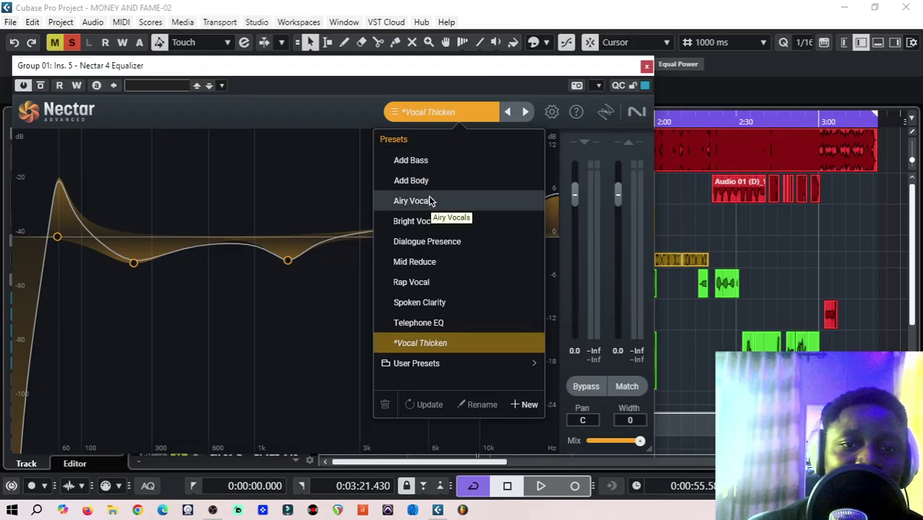
pyautogui.click(415, 108)
pyautogui.click(405, 112)
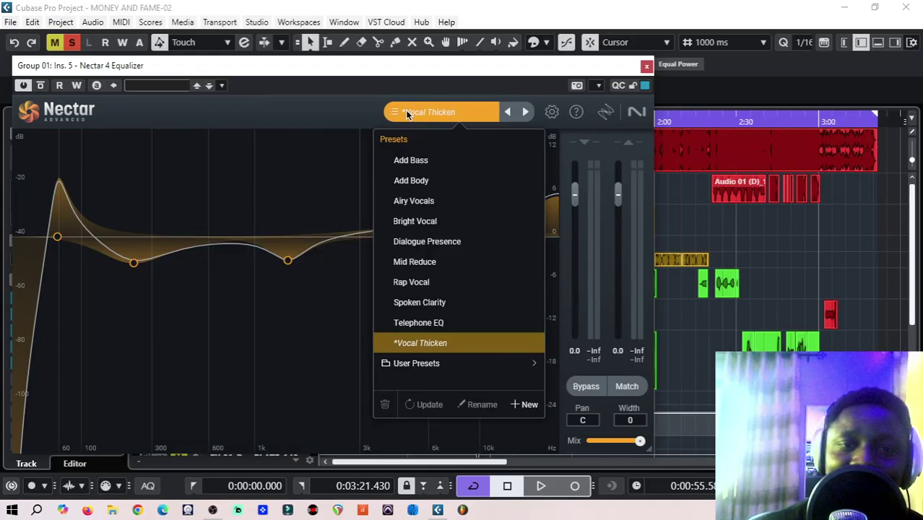
pyautogui.moveTo(357, 75); pyautogui.dragTo(351, 75)
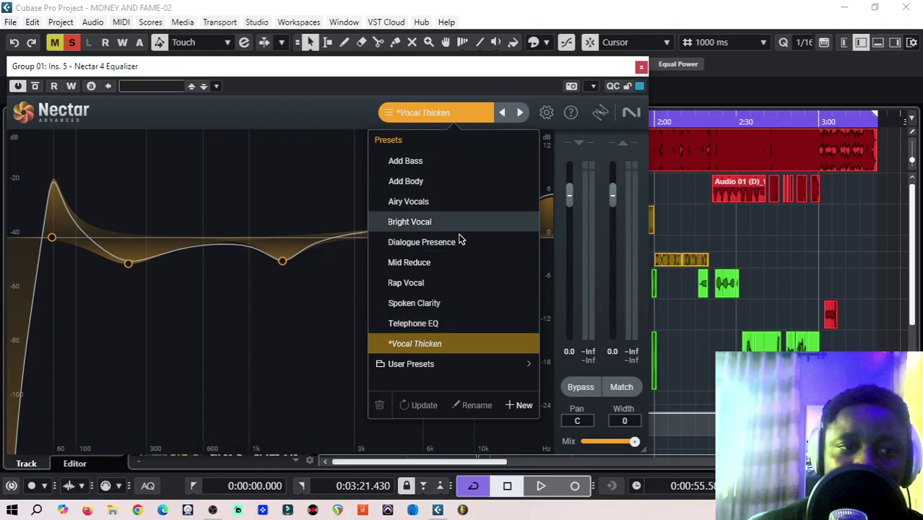
pyautogui.click(641, 66)
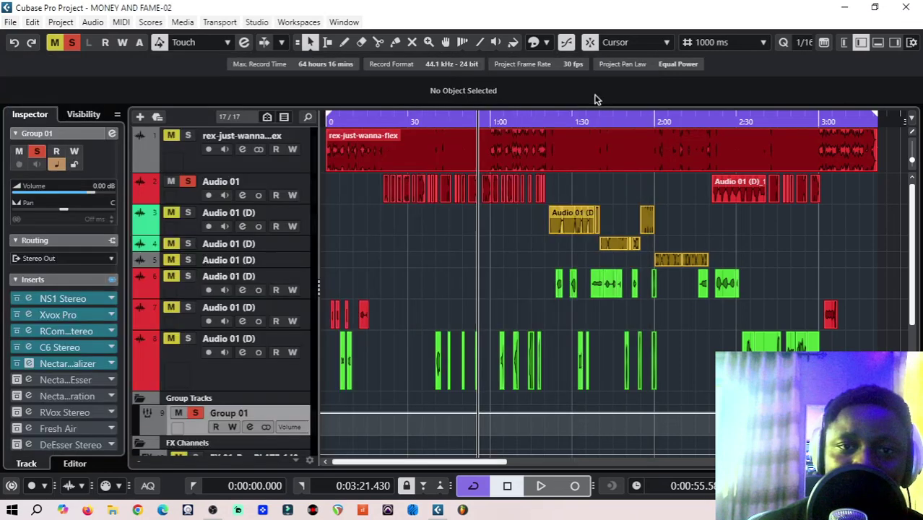
# Set the playback position to about 0:50, listen to the vocal alone through the active inserts and stop playback.
pyautogui.click(463, 123)
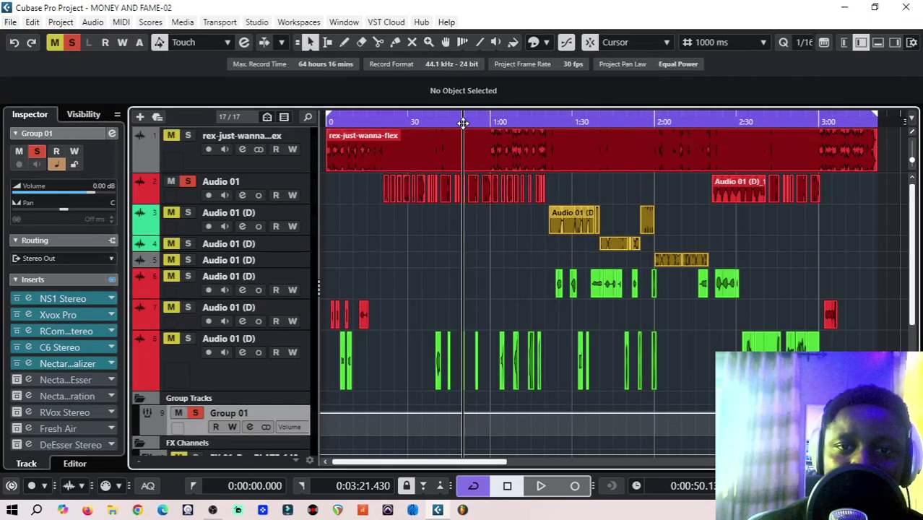
pyautogui.click(540, 485)
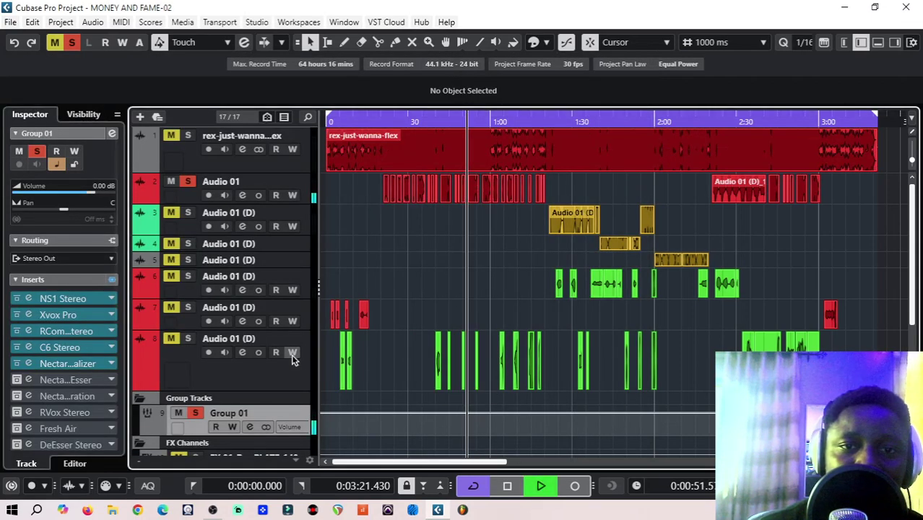
pyautogui.click(505, 487)
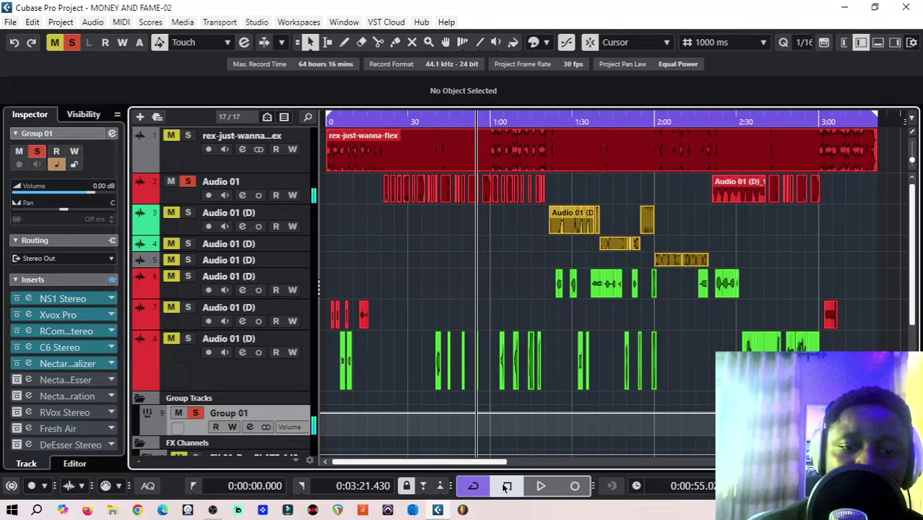
# Switch on Group 01's Nectar 4 DeEsser and listen to the vocal alone from about 0:55, watching its gain reduction.
pyautogui.click(30, 375)
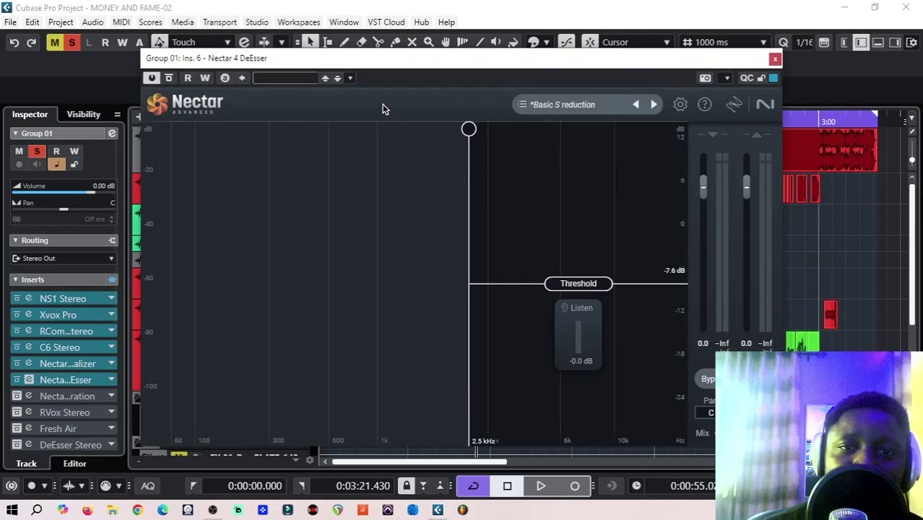
pyautogui.moveTo(377, 70); pyautogui.dragTo(252, 70)
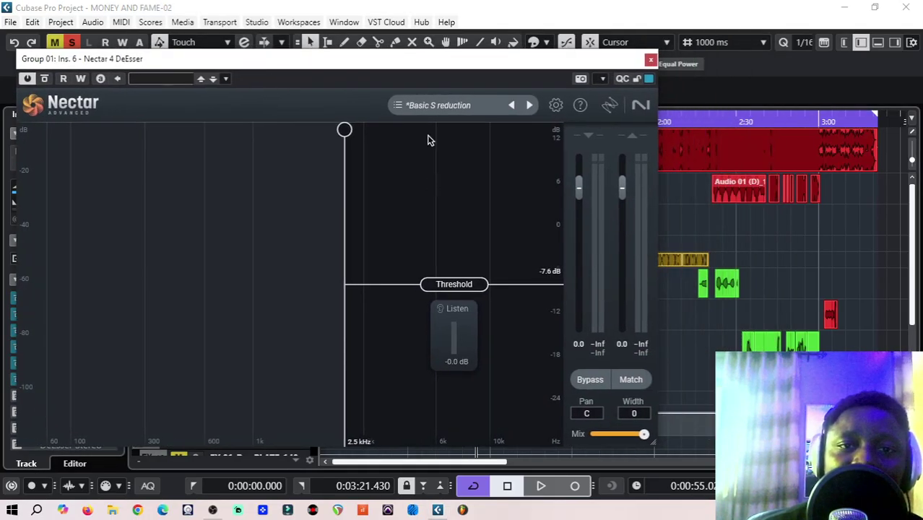
pyautogui.click(541, 486)
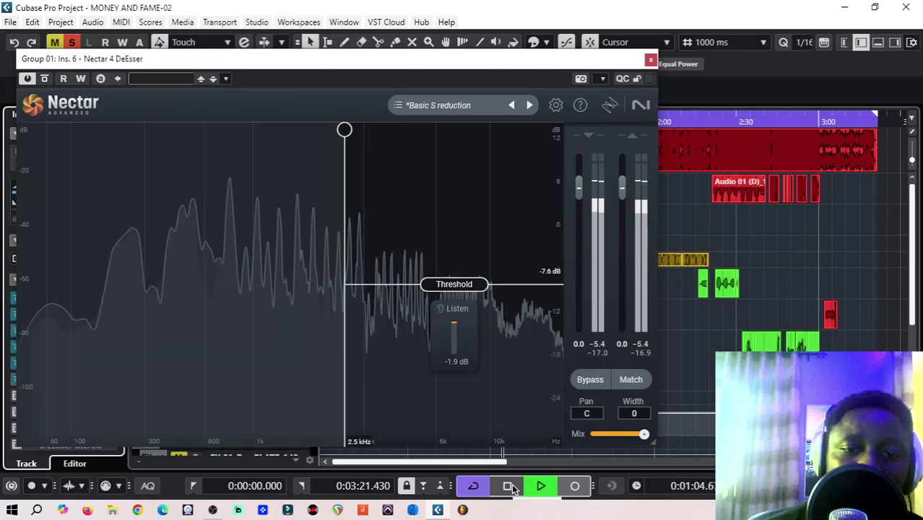
pyautogui.press('space')
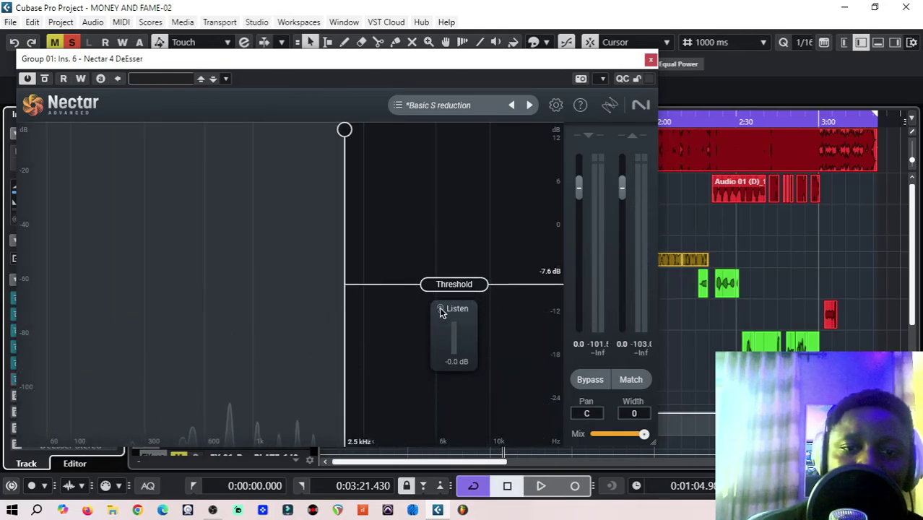
# Listen in passes to only the sibilance the DeEsser removes, turn its Listen mode back off and close the plug-in.
pyautogui.click(441, 309)
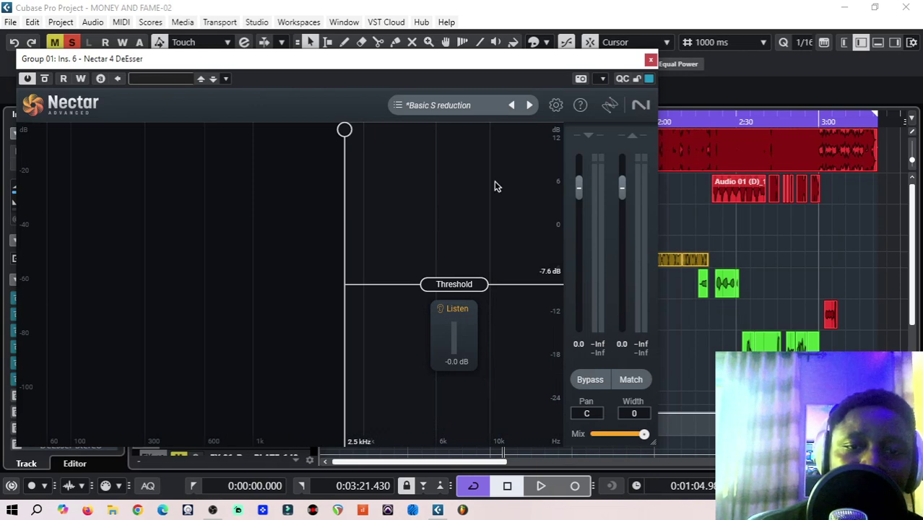
pyautogui.click(542, 485)
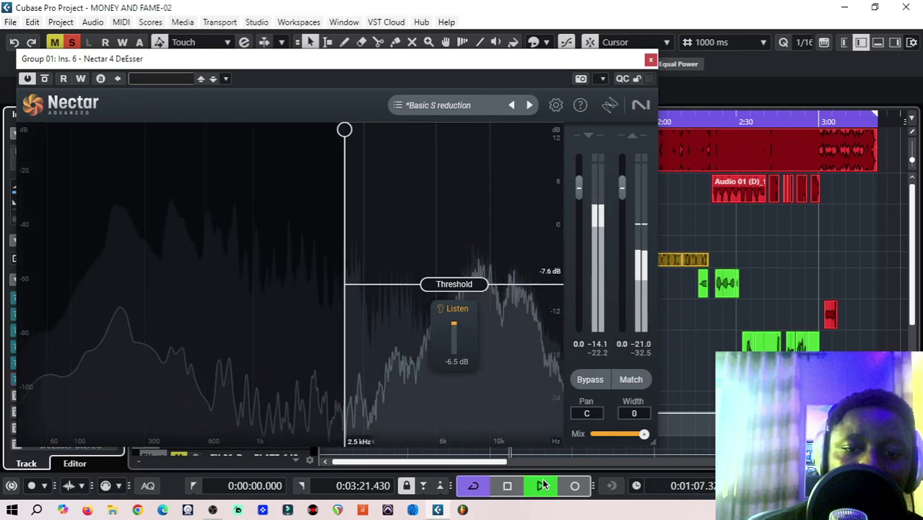
pyautogui.click(507, 485)
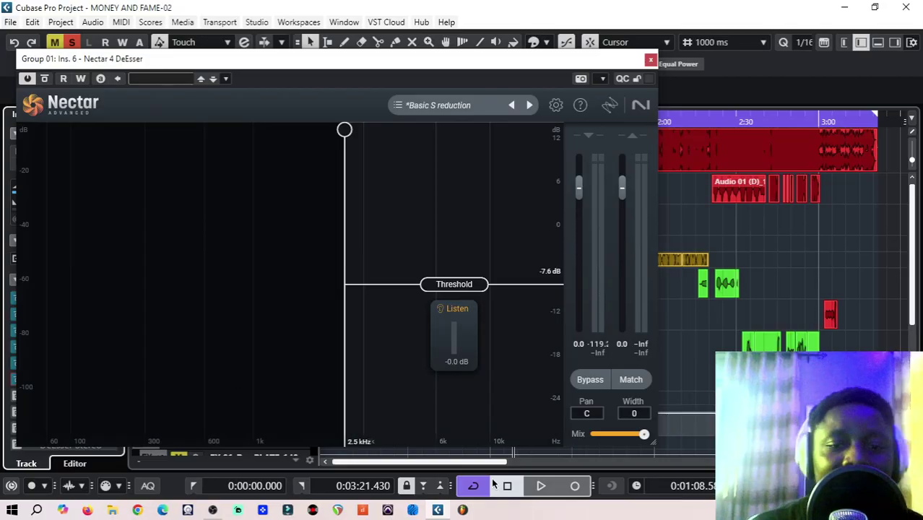
pyautogui.click(542, 486)
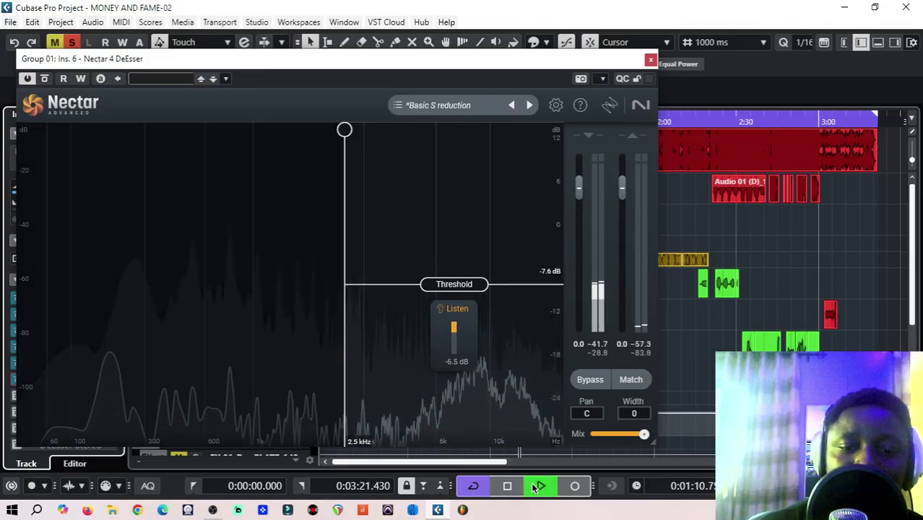
pyautogui.press('space')
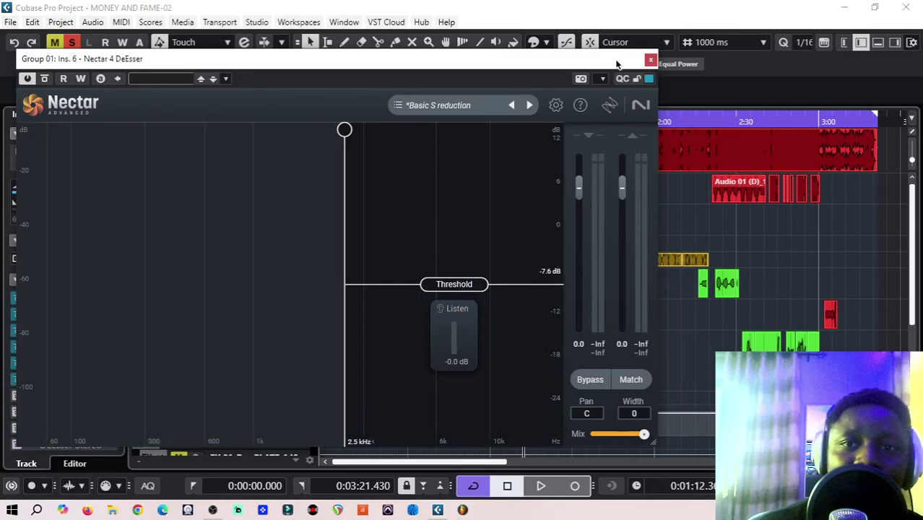
pyautogui.moveTo(617, 65)
pyautogui.mouseDown()
pyautogui.moveTo(582, 65)
pyautogui.moveTo(617, 73)
pyautogui.mouseUp()
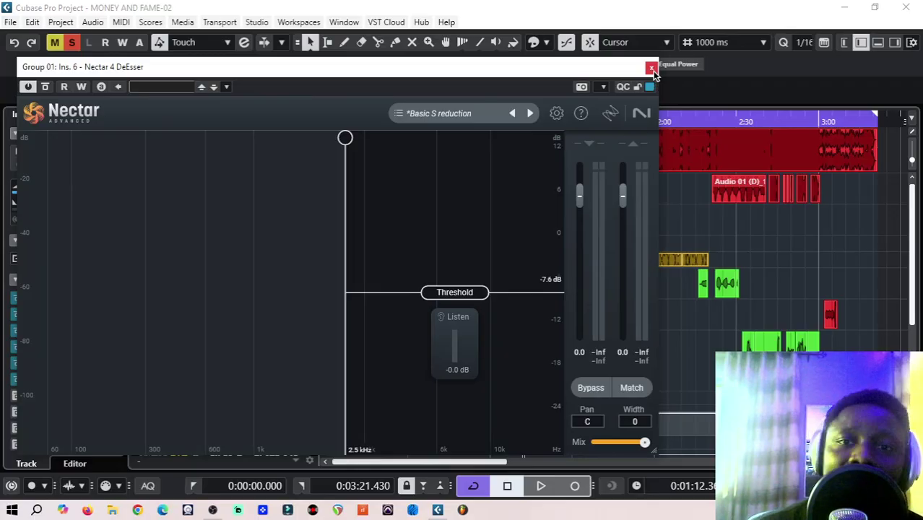
pyautogui.click(651, 69)
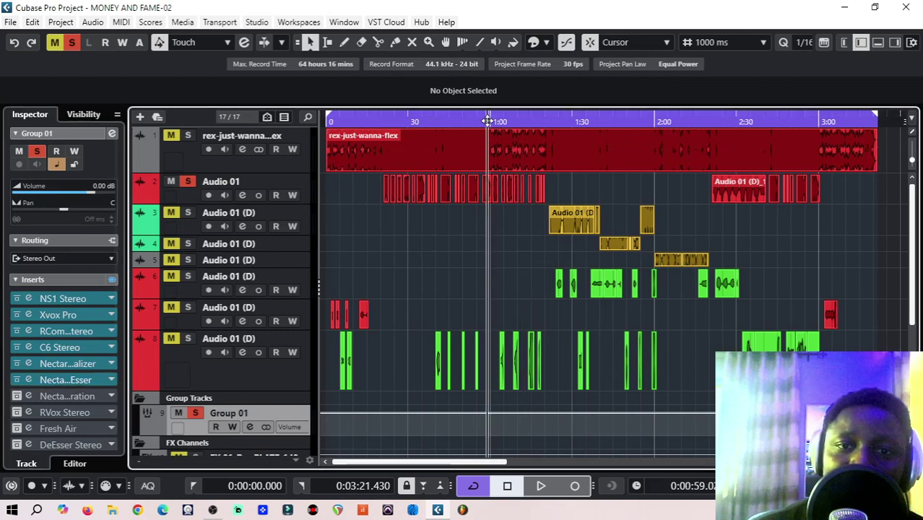
# Set the playback position to about 0:59, switch on Group 01's Nectar 4 Saturation and review its preset list, keeping Subtle Degradation.
pyautogui.click(26, 397)
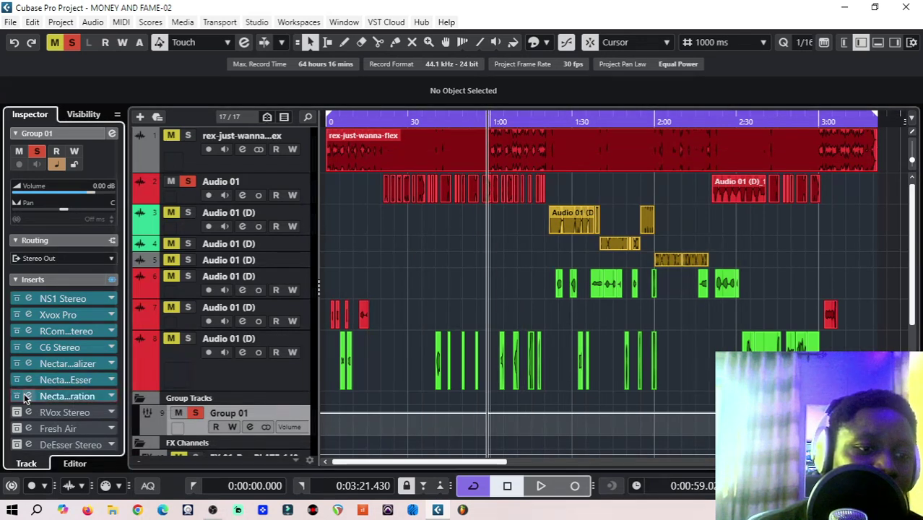
pyautogui.click(26, 397)
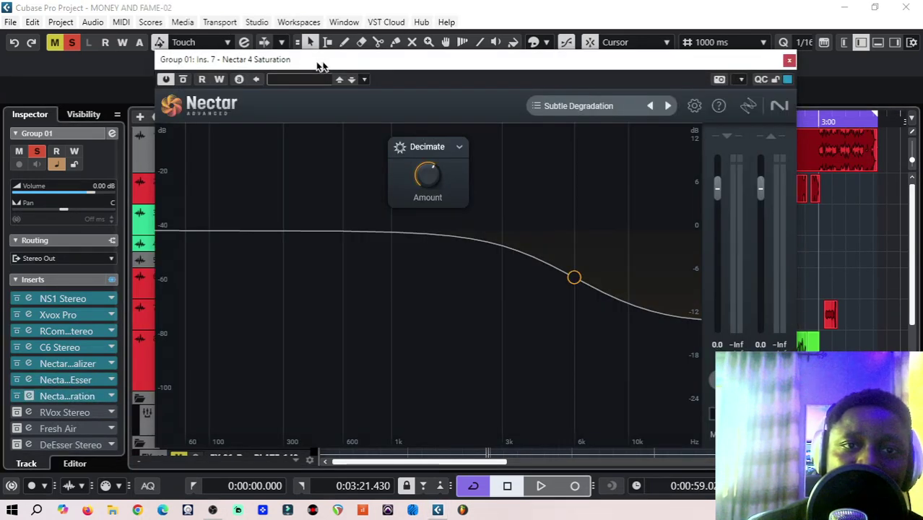
pyautogui.moveTo(322, 66); pyautogui.dragTo(179, 77)
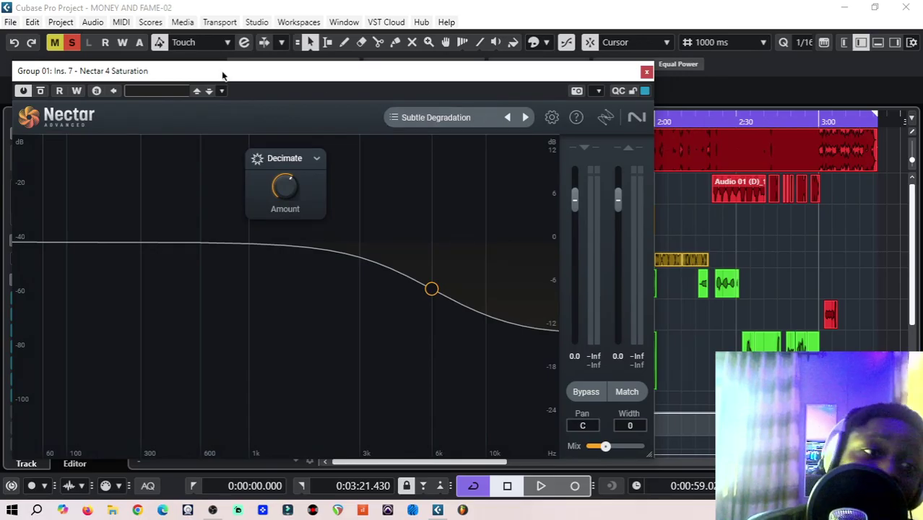
pyautogui.moveTo(222, 75); pyautogui.dragTo(219, 71)
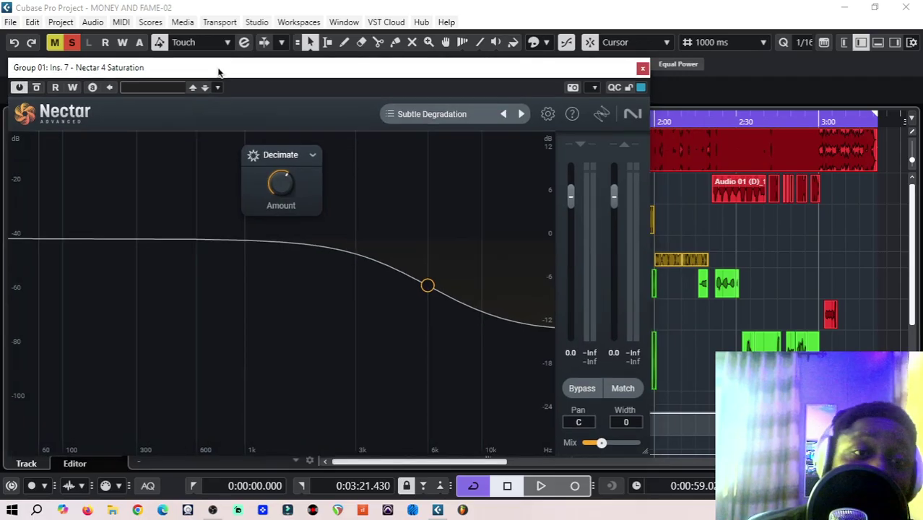
pyautogui.click(422, 114)
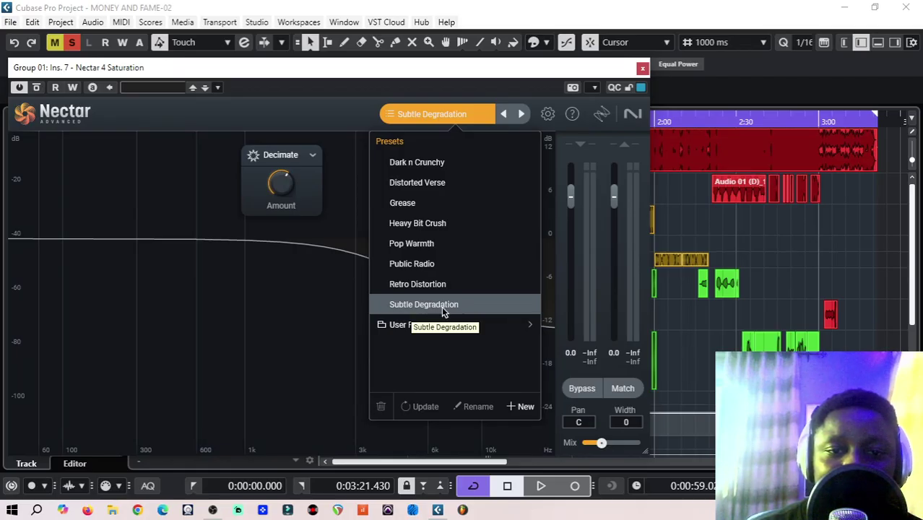
pyautogui.click(448, 116)
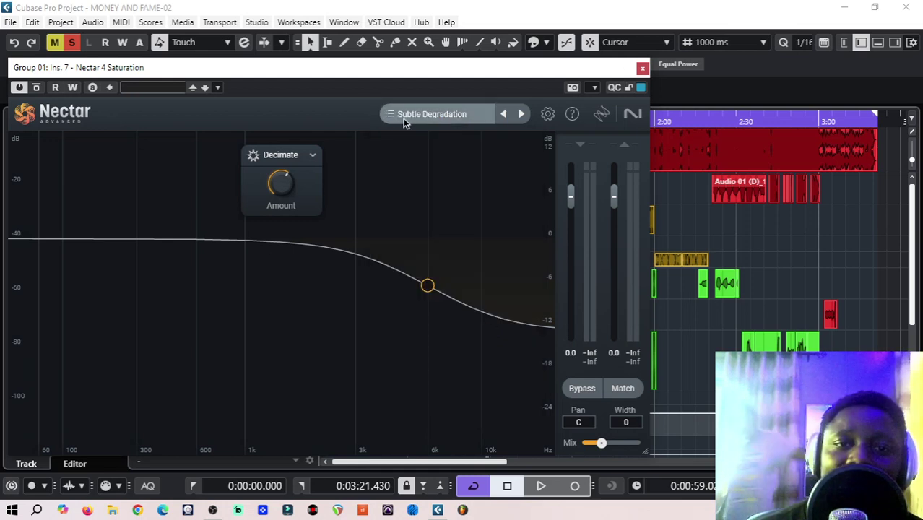
# Close Nectar 4 Saturation, listen to the vocal alone with the effect active from about 0:59 and stop playback.
pyautogui.click(641, 70)
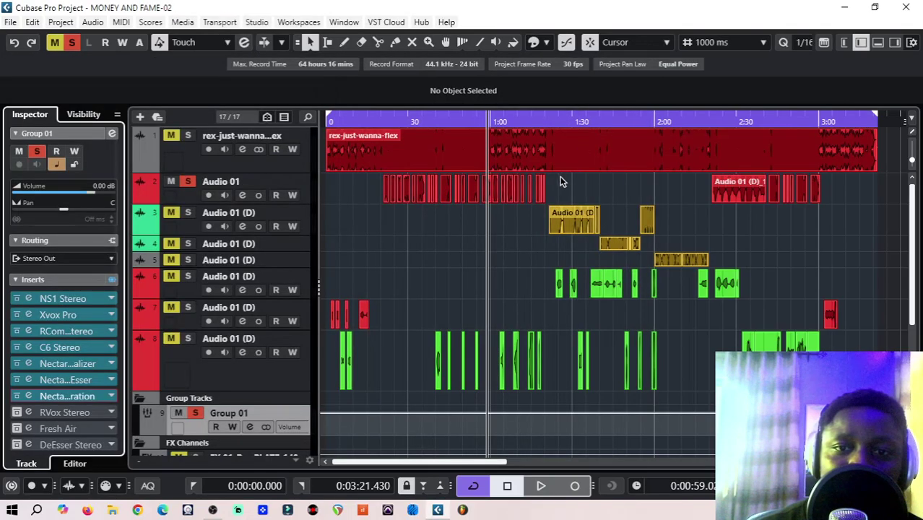
pyautogui.click(542, 486)
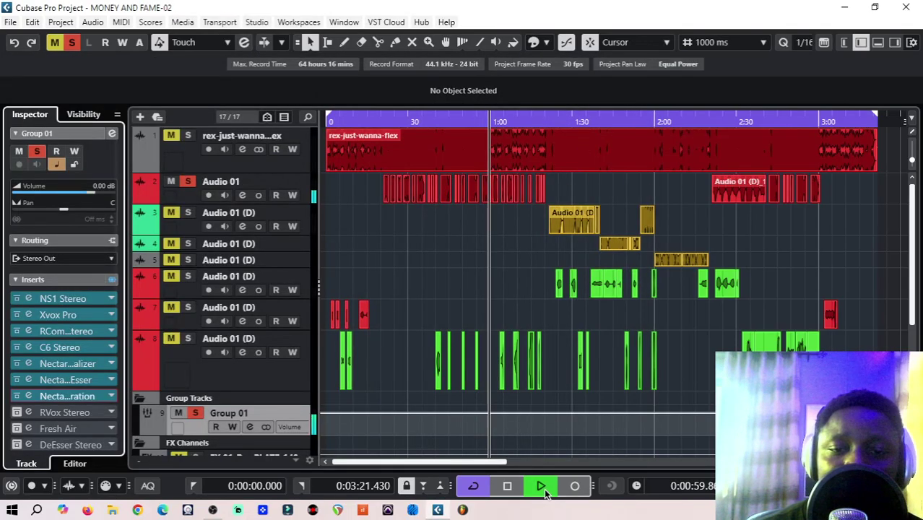
pyautogui.click(507, 486)
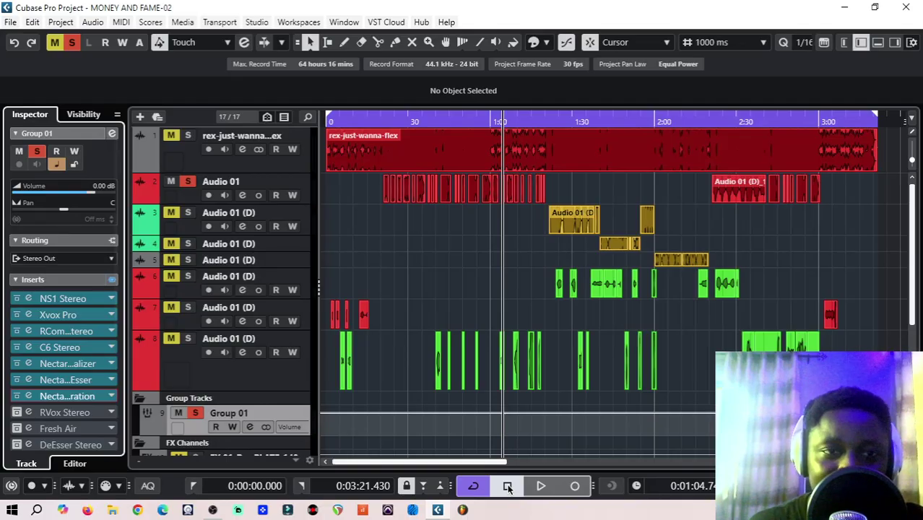
# Set the playback position to about 0:52, switch on Group 01's RVox Stereo and place its window beside the inserts list.
pyautogui.click(469, 122)
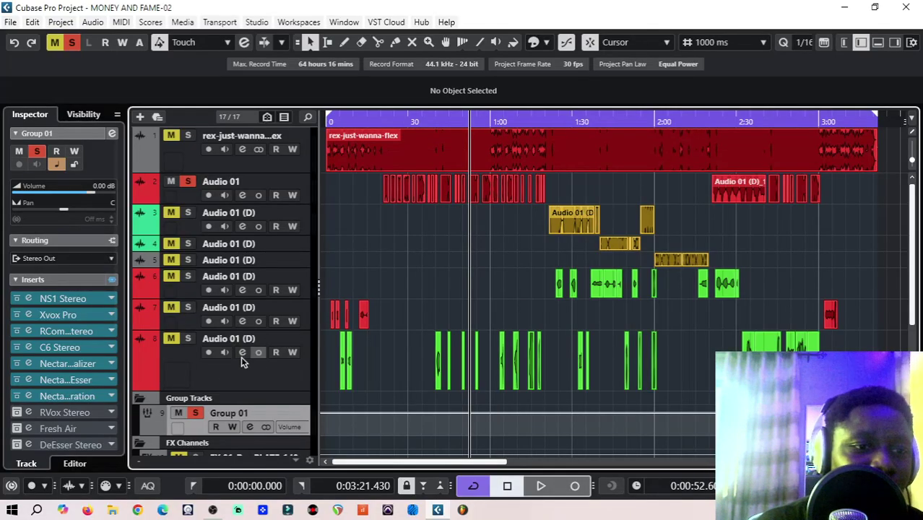
pyautogui.click(27, 412)
pyautogui.click(28, 411)
pyautogui.moveTo(605, 99); pyautogui.dragTo(194, 147)
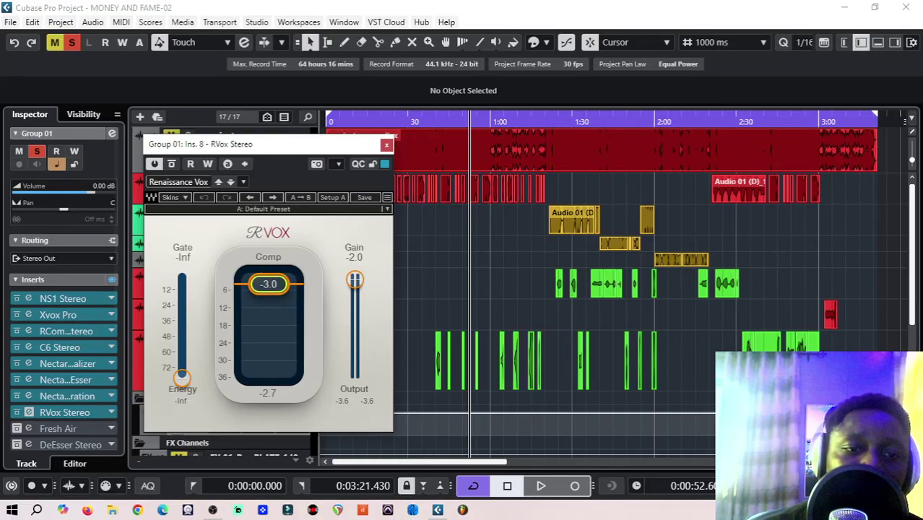
# Review RVox Stereo's compression and gate settings, listen to the vocal through it from about 0:52, stop playback and close the plug-in.
pyautogui.moveTo(269, 284); pyautogui.dragTo(269, 283)
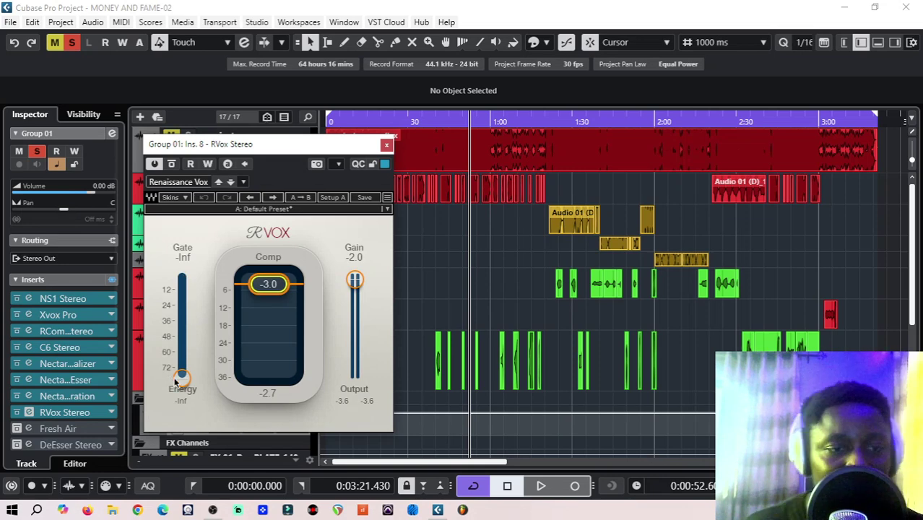
pyautogui.moveTo(181, 377)
pyautogui.mouseDown()
pyautogui.moveTo(181, 316)
pyautogui.moveTo(182, 378)
pyautogui.mouseUp()
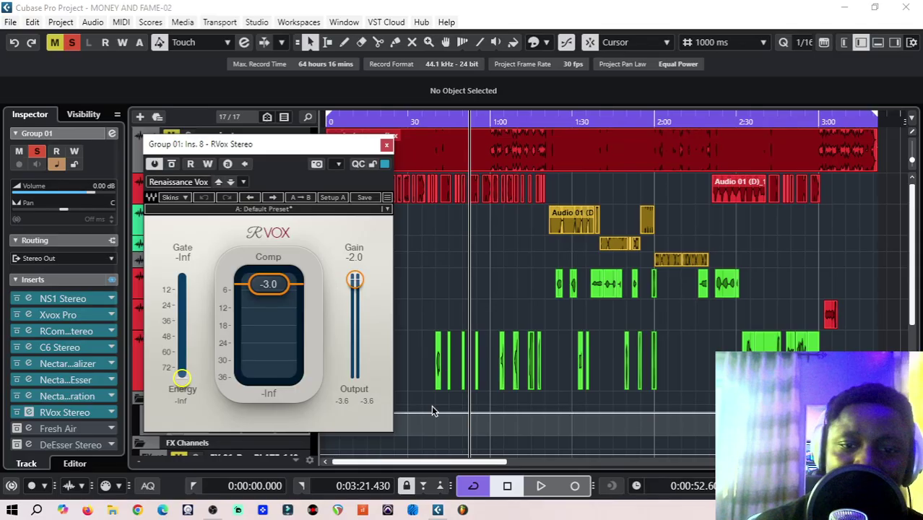
pyautogui.click(542, 486)
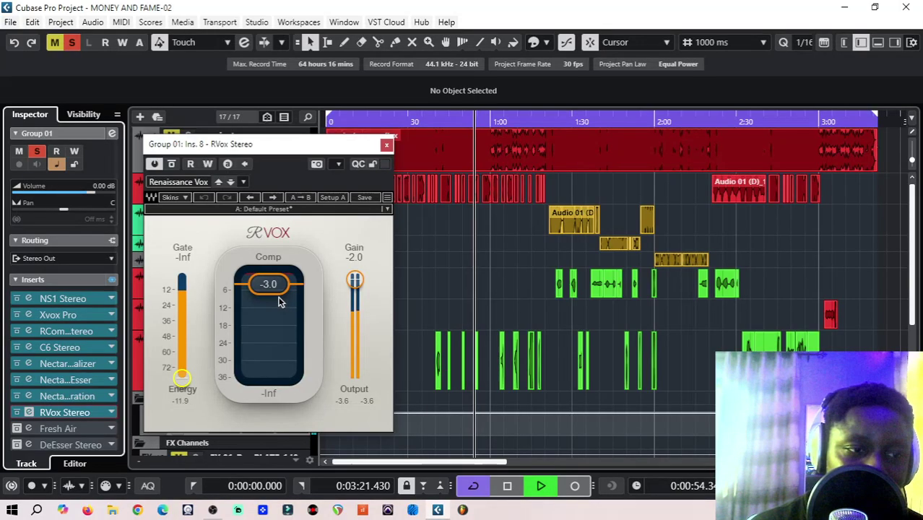
pyautogui.click(501, 494)
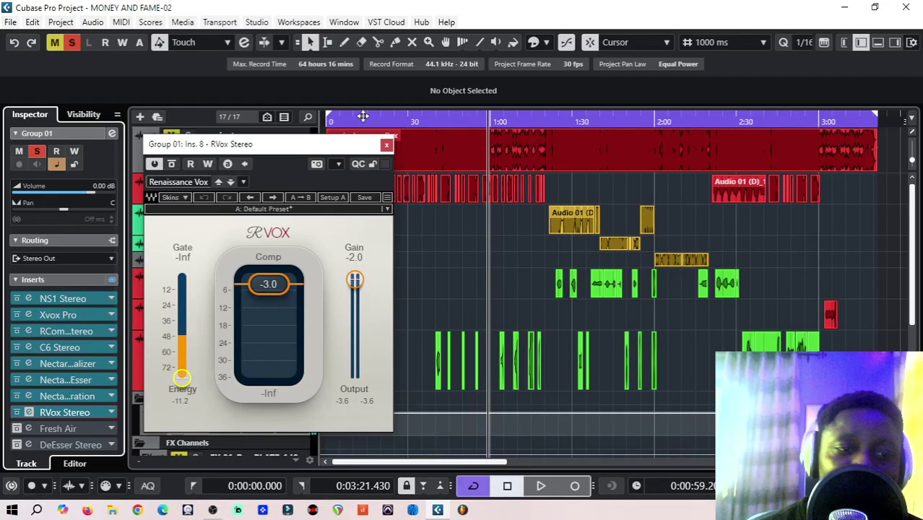
pyautogui.click(386, 145)
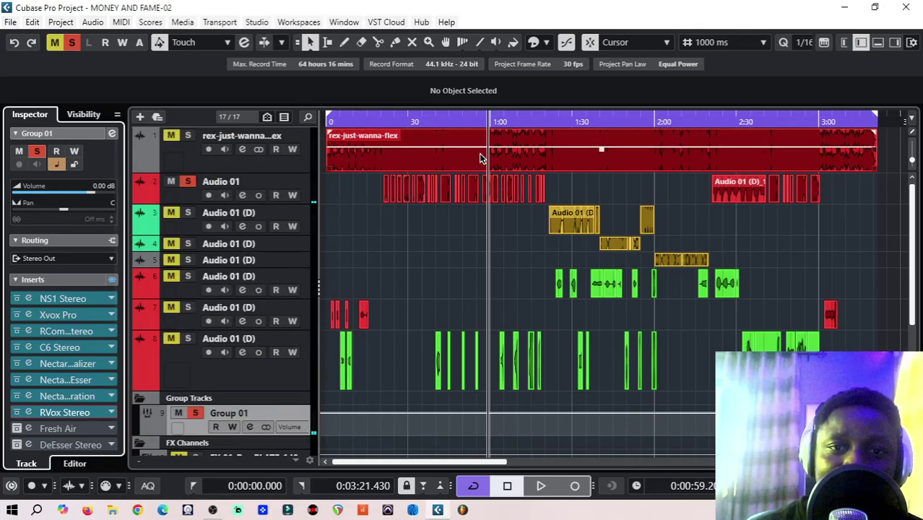
# Switch on Group 01's Fresh Air, review its settings and listen to the vocal with it from about 0:51.
pyautogui.click(468, 121)
pyautogui.scroll(-2, 49, 426)
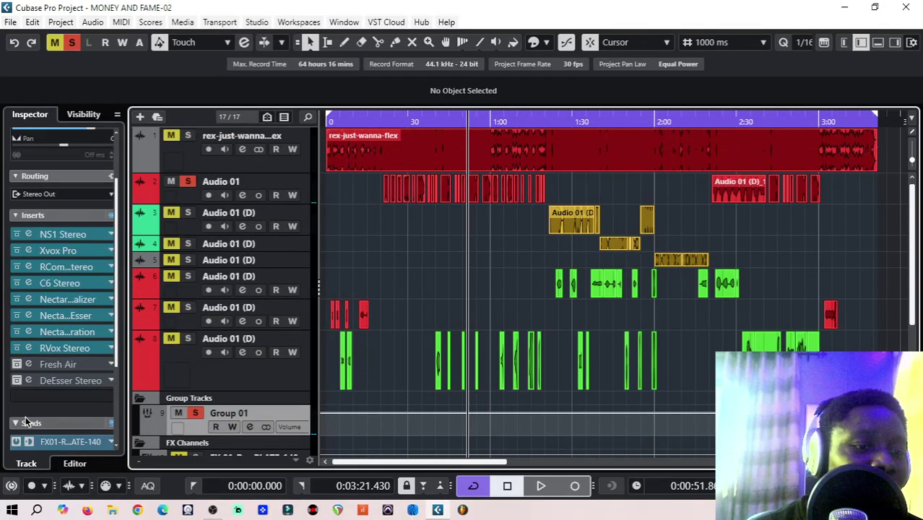
pyautogui.click(16, 365)
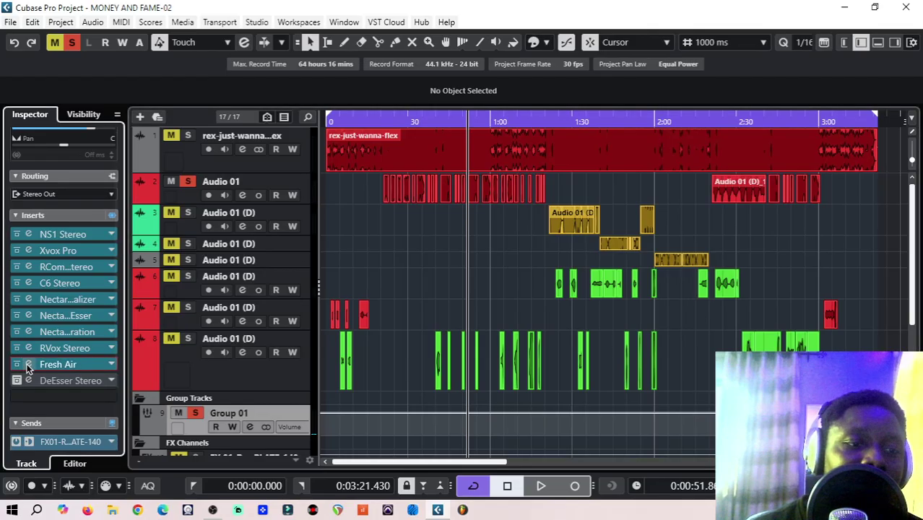
pyautogui.click(28, 364)
pyautogui.moveTo(365, 75); pyautogui.dragTo(155, 94)
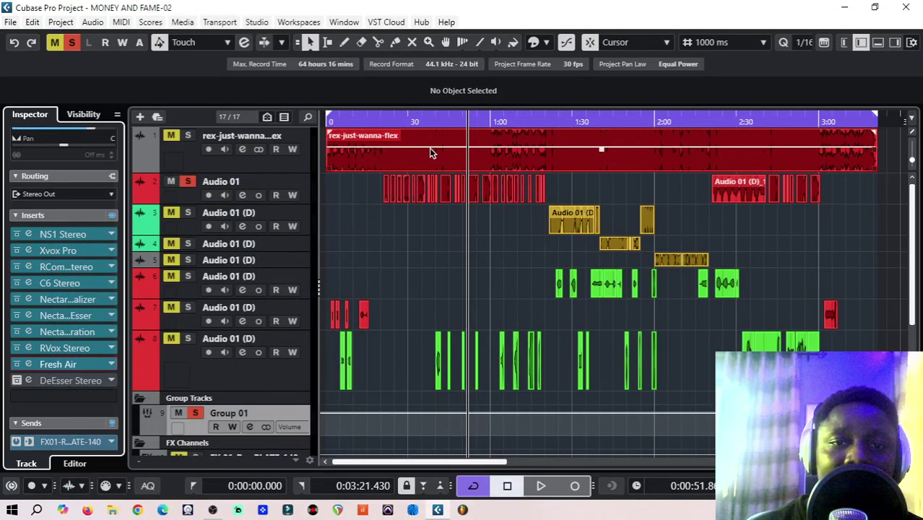
pyautogui.click(541, 485)
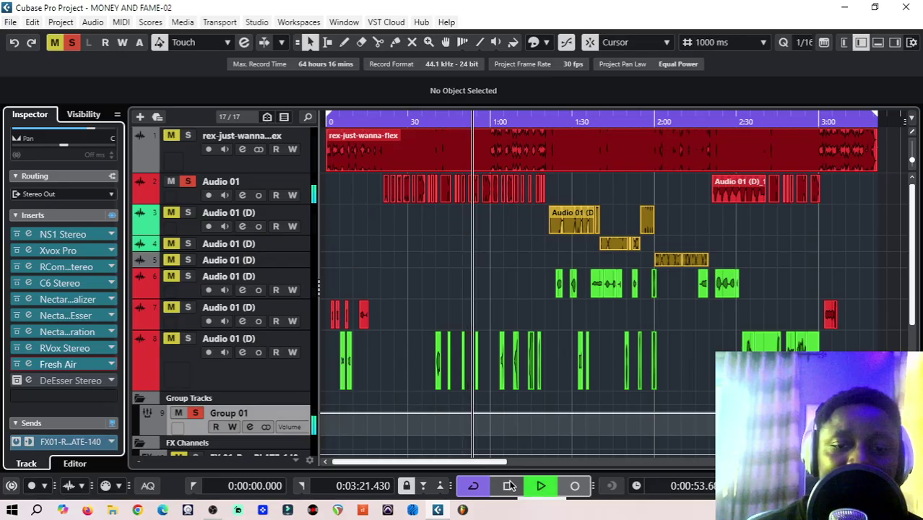
pyautogui.click(509, 485)
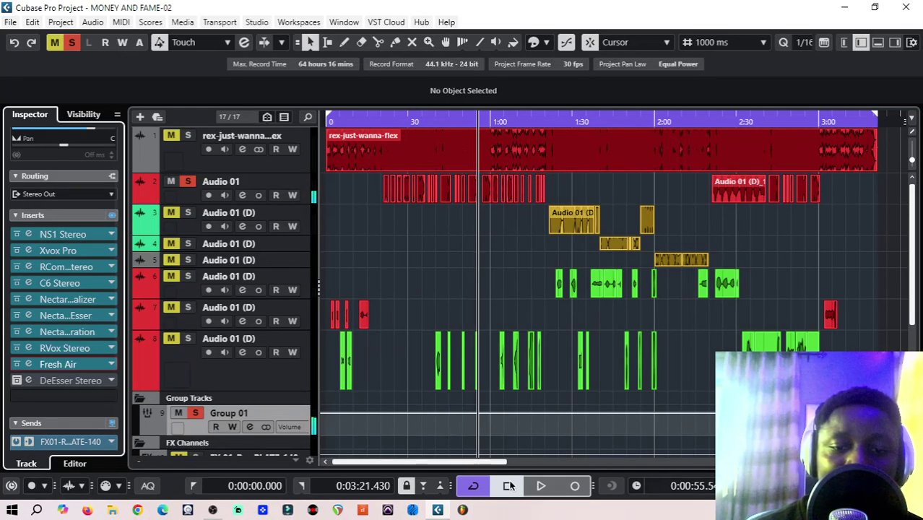
# Switch on Group 01's DeEsser Stereo and review its settings, keeping the threshold at -38.0.
pyautogui.click(27, 380)
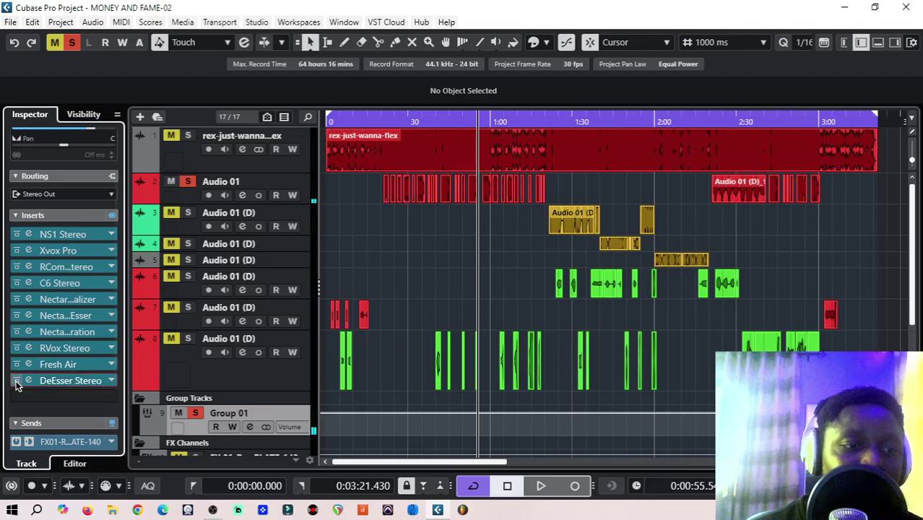
pyautogui.click(27, 380)
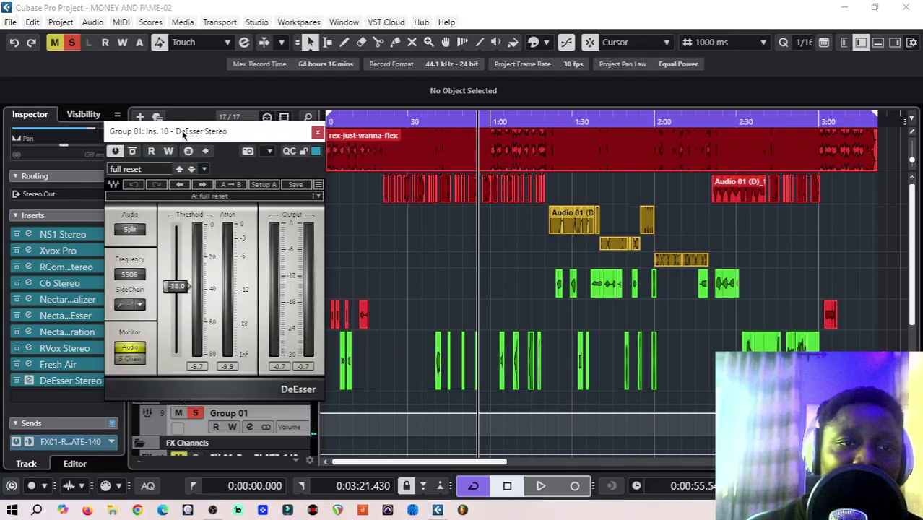
pyautogui.moveTo(183, 133); pyautogui.dragTo(195, 130)
pyautogui.moveTo(200, 294); pyautogui.dragTo(200, 283)
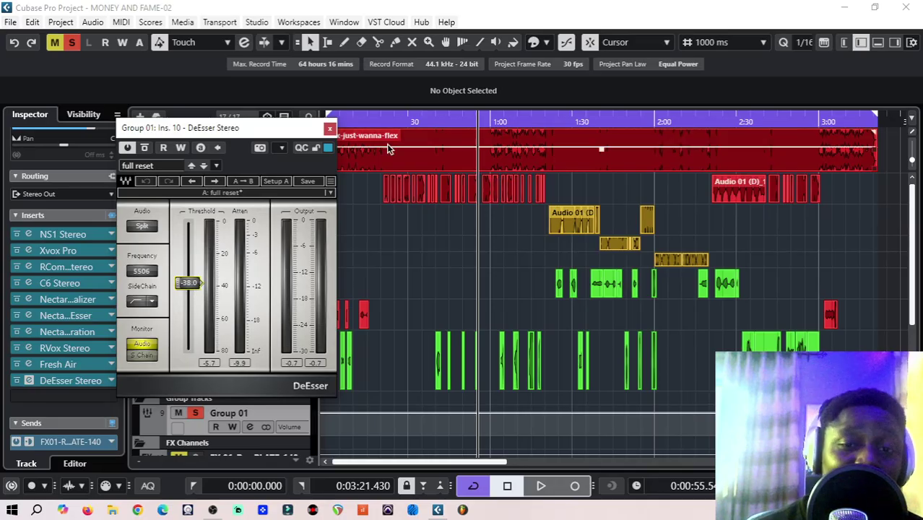
# Listen to the vocal through the DeEsser from about 0:51, monitoring S-Chain briefly before returning to Audio, and close the stopped plug-in.
pyautogui.click(466, 121)
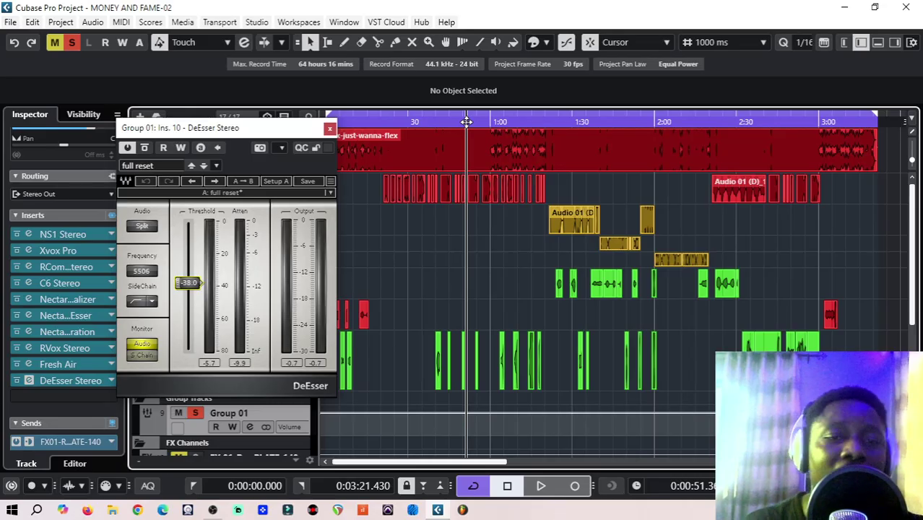
pyautogui.click(208, 126)
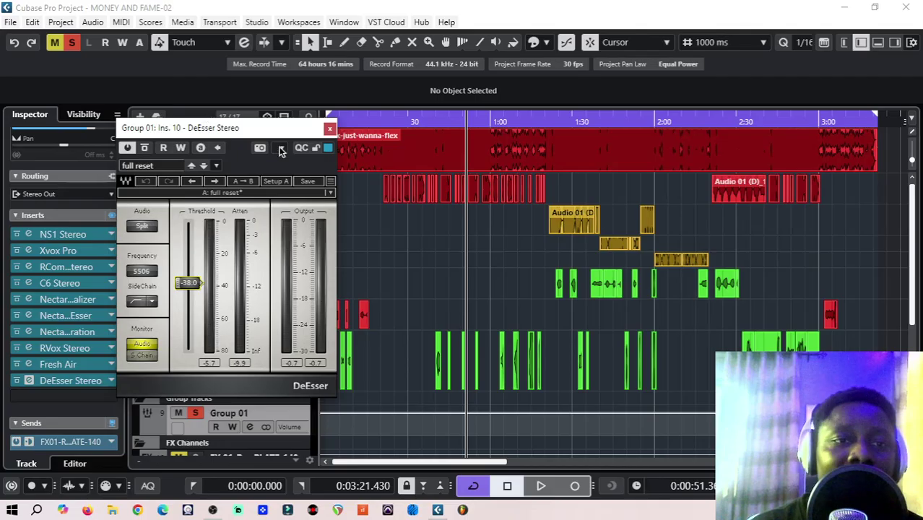
pyautogui.moveTo(269, 132); pyautogui.dragTo(281, 131)
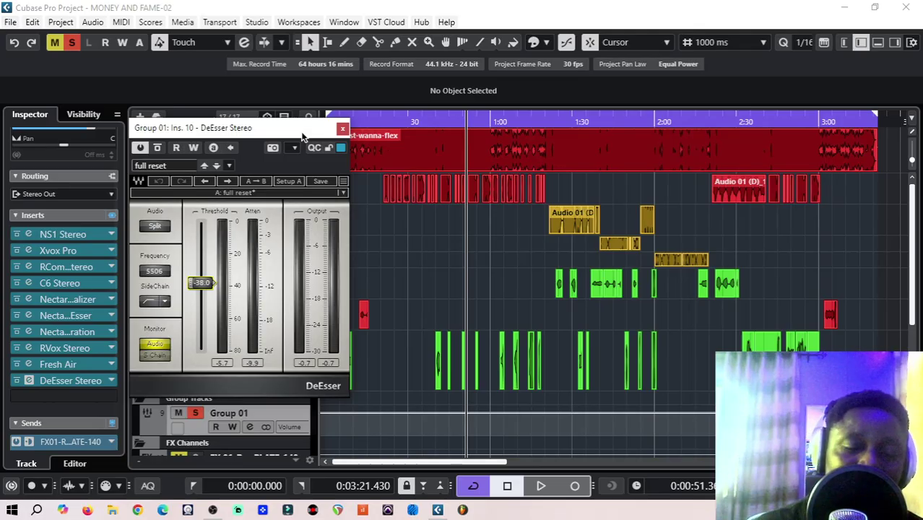
pyautogui.moveTo(301, 137); pyautogui.dragTo(344, 162)
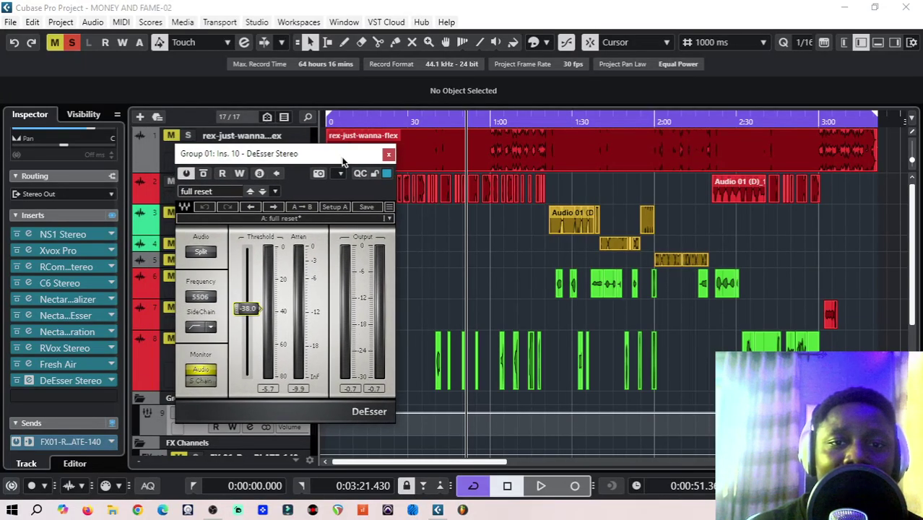
pyautogui.click(541, 487)
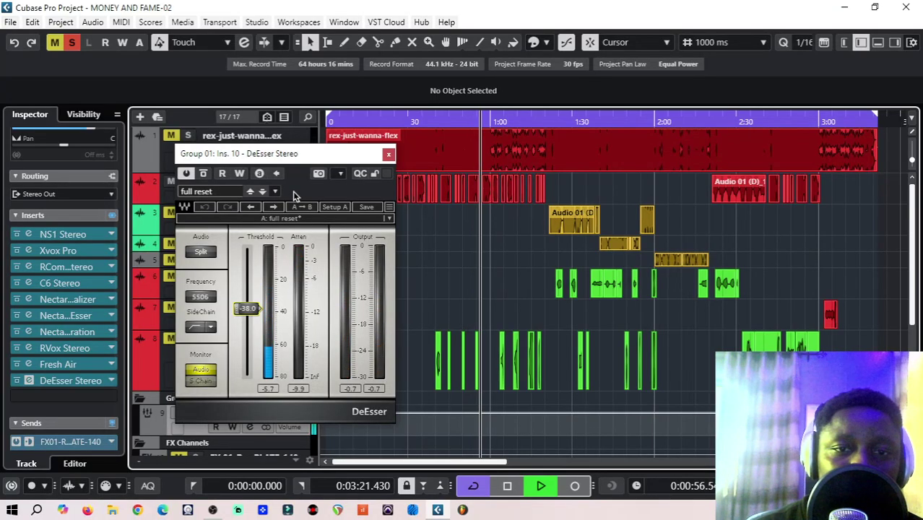
pyautogui.click(205, 381)
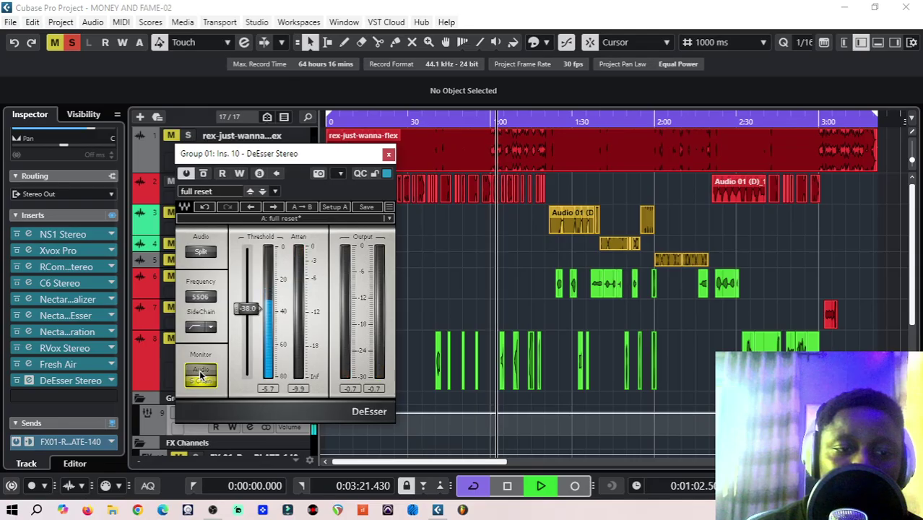
pyautogui.click(202, 374)
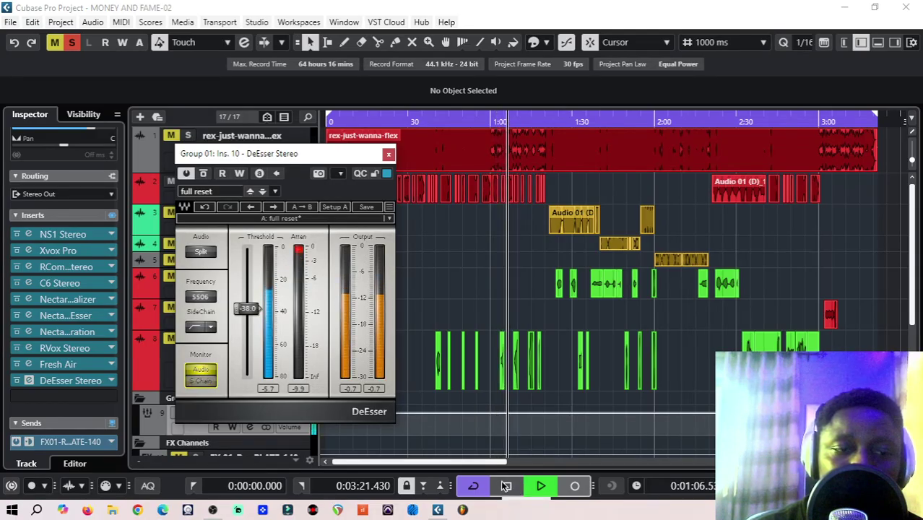
pyautogui.click(506, 486)
pyautogui.click(388, 154)
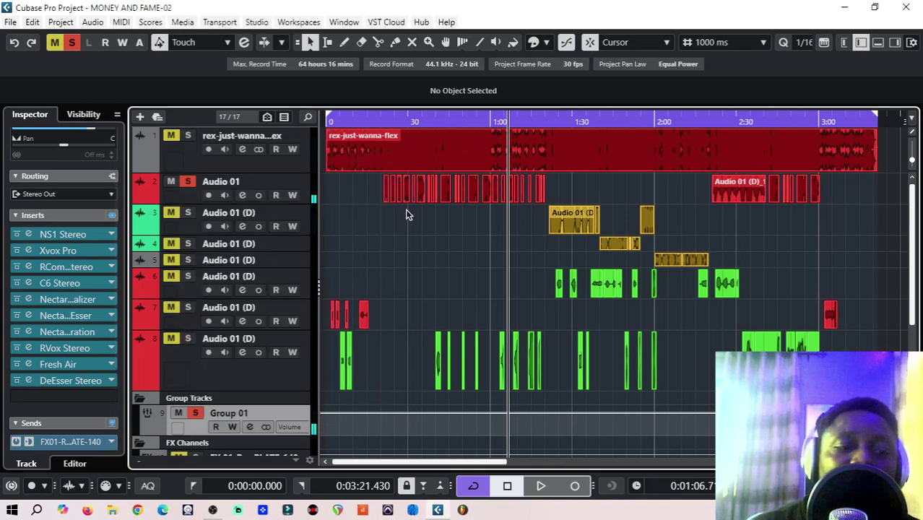
# Listen briefly to the vocal with all Group 01 inserts active from about 0:35 and stop playback.
pyautogui.scroll(-3, 388, 235)
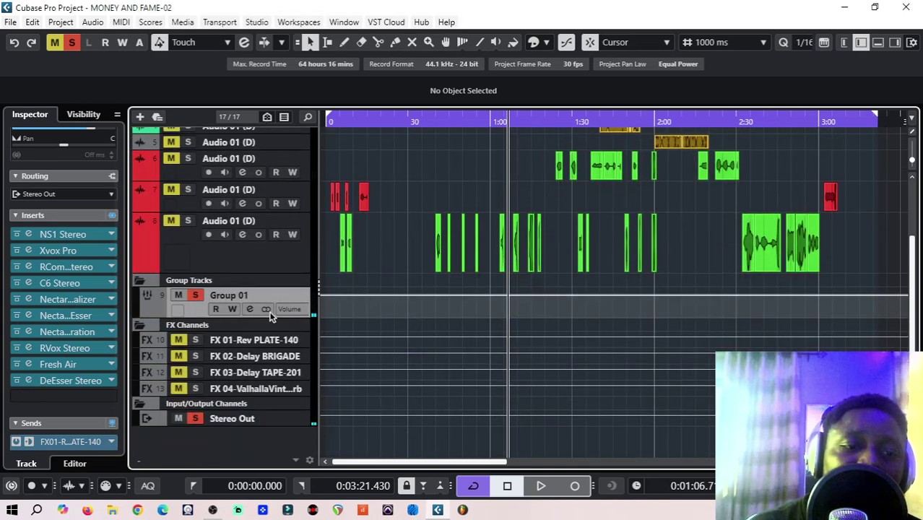
pyautogui.scroll(3, 393, 141)
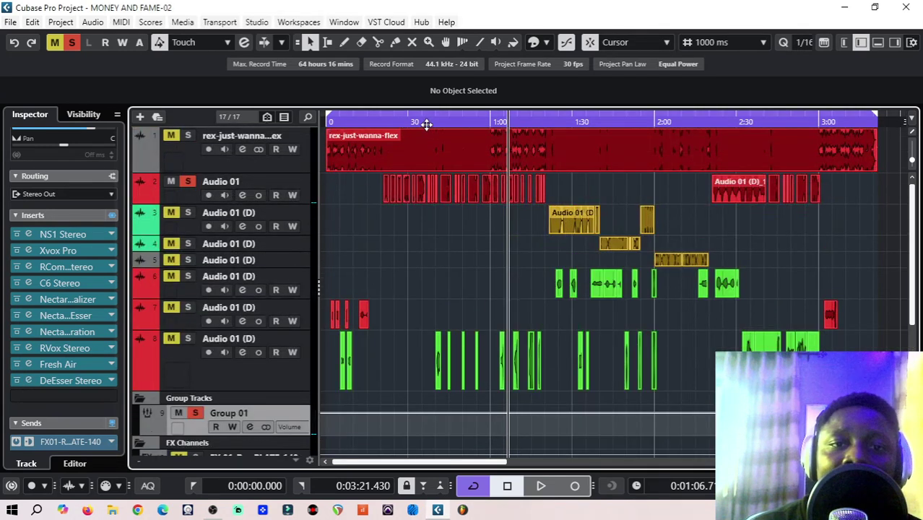
pyautogui.click(428, 117)
pyautogui.click(422, 118)
pyautogui.press('space')
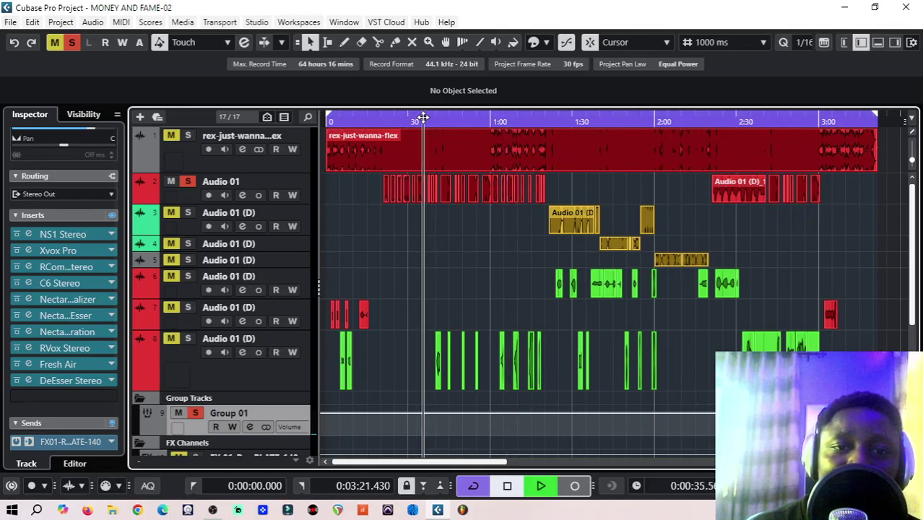
pyautogui.click(418, 120)
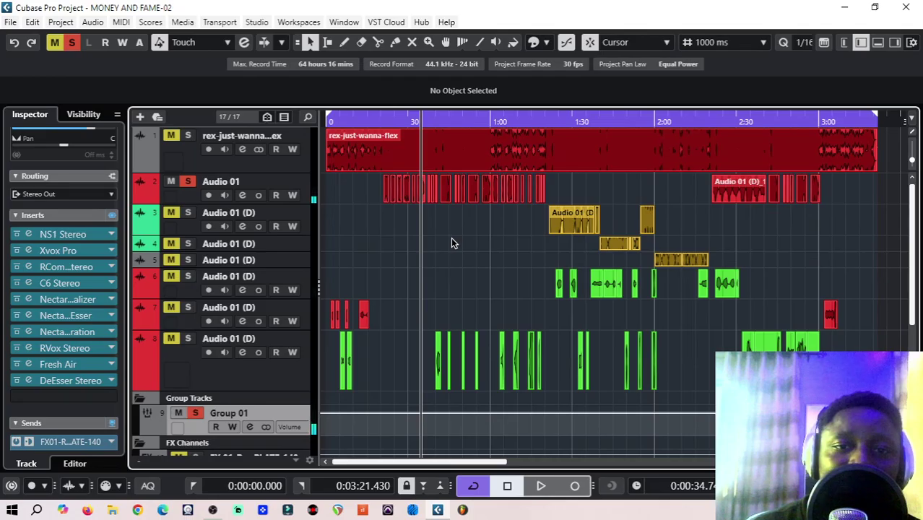
# Set the playback position to about 0:32 and solo the FX 01-Rev PLATE-140 channel.
pyautogui.scroll(-2, 451, 237)
pyautogui.click(415, 119)
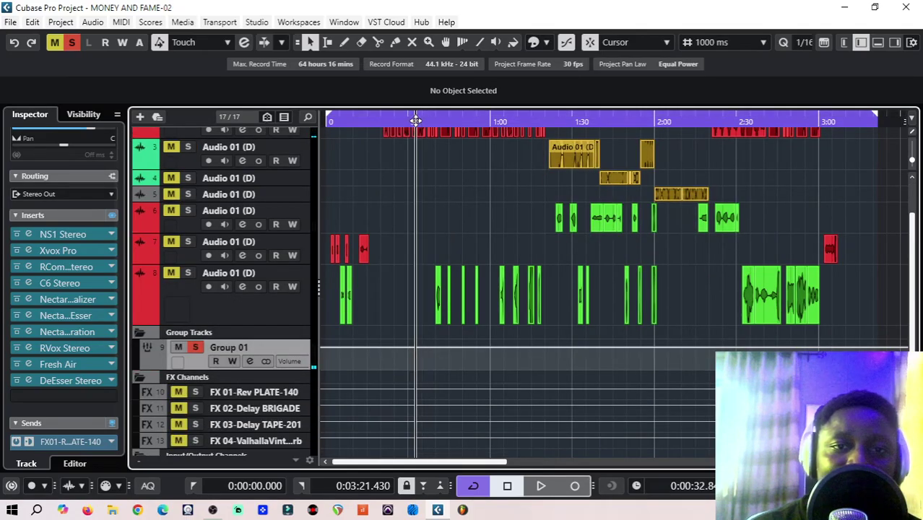
pyautogui.scroll(-2, 282, 370)
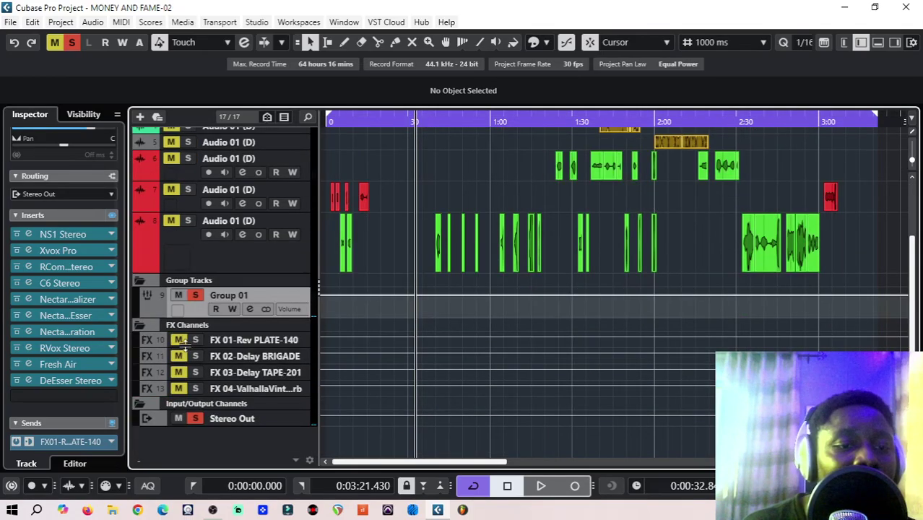
pyautogui.click(195, 339)
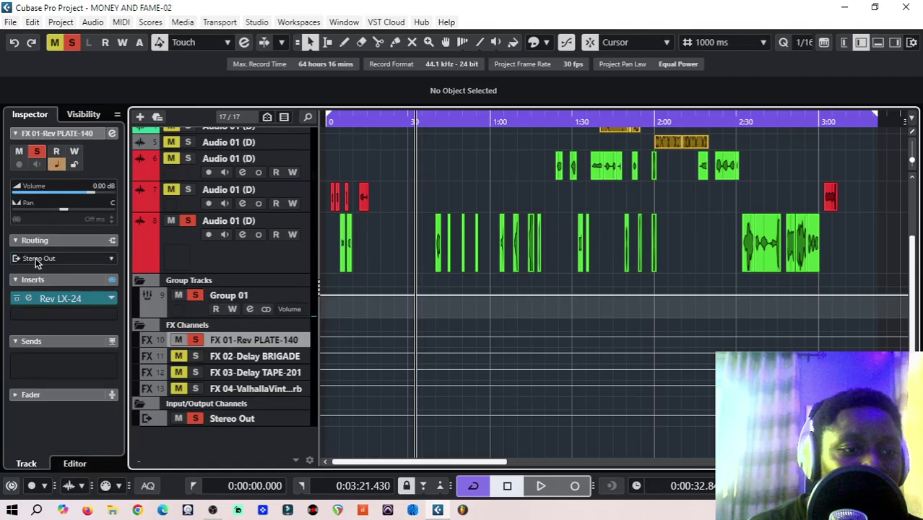
# Open the Rev LX-24 insert on FX 01-Rev PLATE-140, review its Ballad Vocal Plate preset and close the plug-in.
pyautogui.click(30, 296)
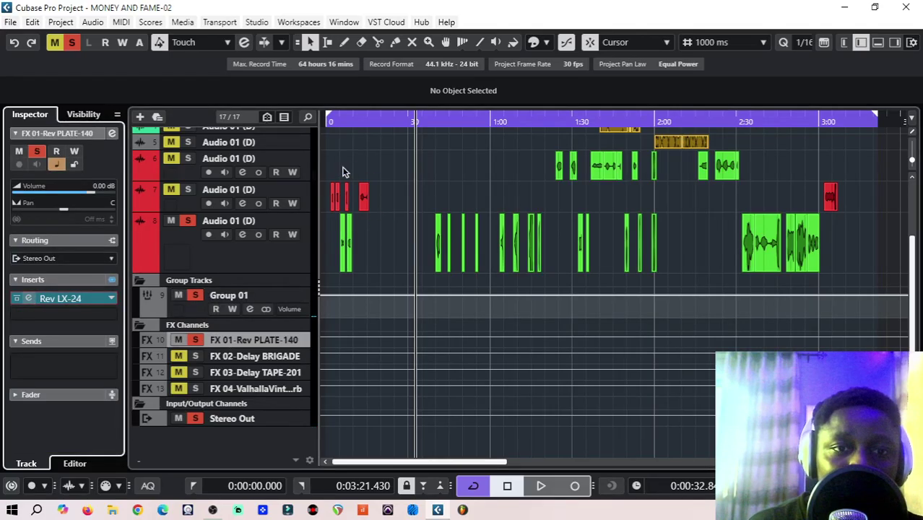
pyautogui.click(26, 303)
pyautogui.moveTo(440, 65); pyautogui.dragTo(296, 61)
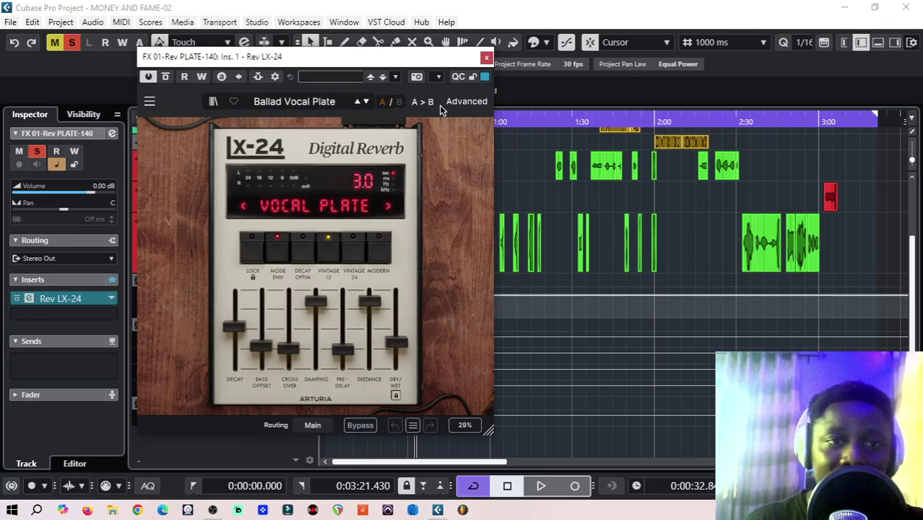
pyautogui.click(486, 57)
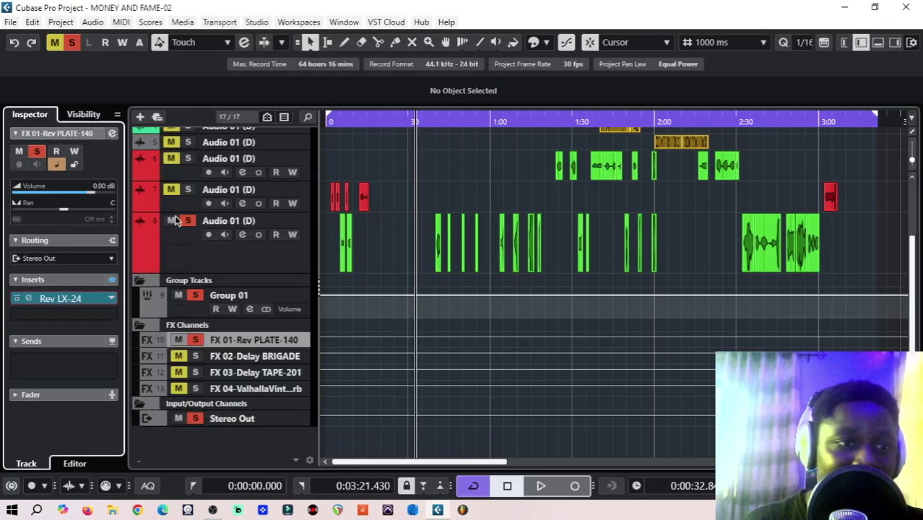
# Set the high band of FX 01-Rev PLATE-140's channel equalizer to about 6477 Hz and -7.7 dB, and close the channel settings.
pyautogui.click(111, 134)
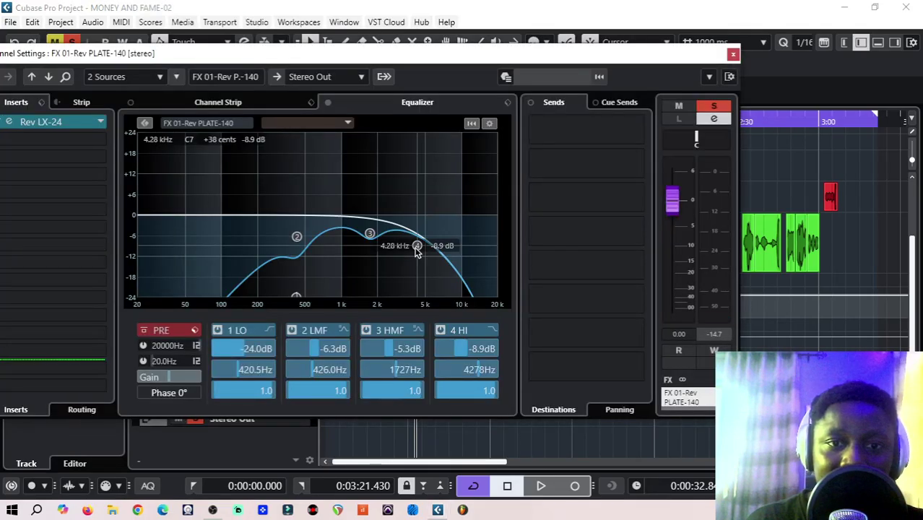
pyautogui.moveTo(417, 247); pyautogui.dragTo(439, 244)
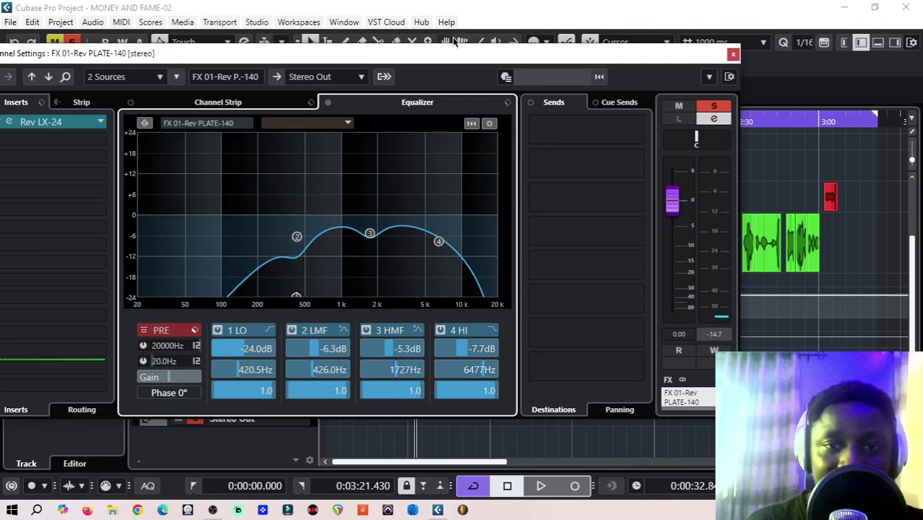
pyautogui.click(733, 56)
# Select Group 01, review its send levels, start playback and solo the rex-just-wanna-flex track.
pyautogui.scroll(3, 426, 189)
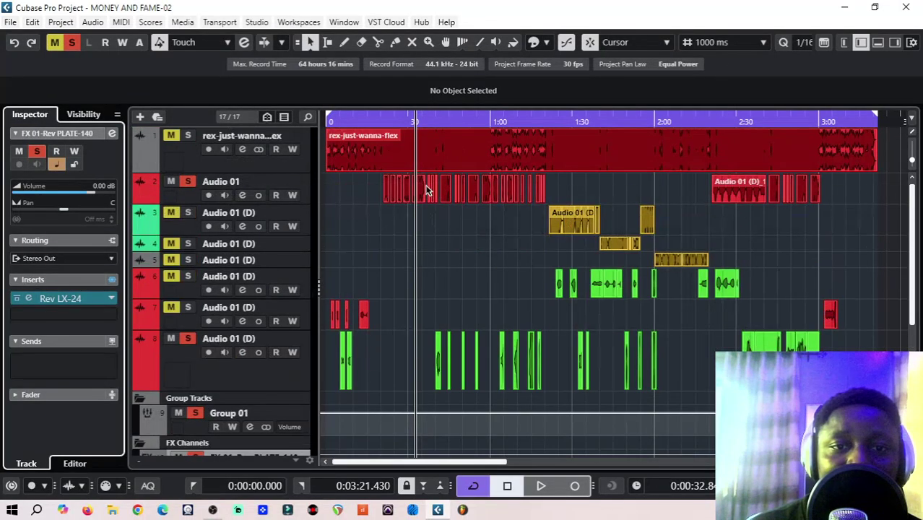
pyautogui.click(256, 413)
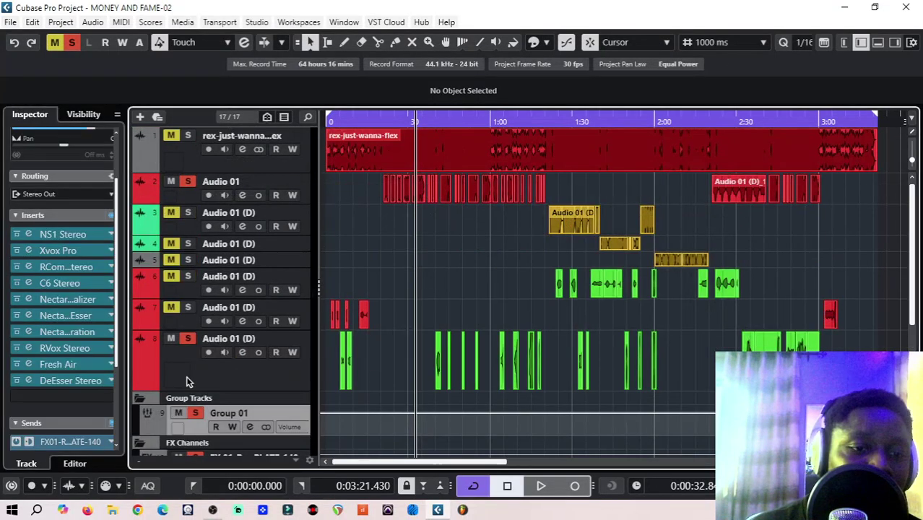
pyautogui.scroll(-3, 52, 352)
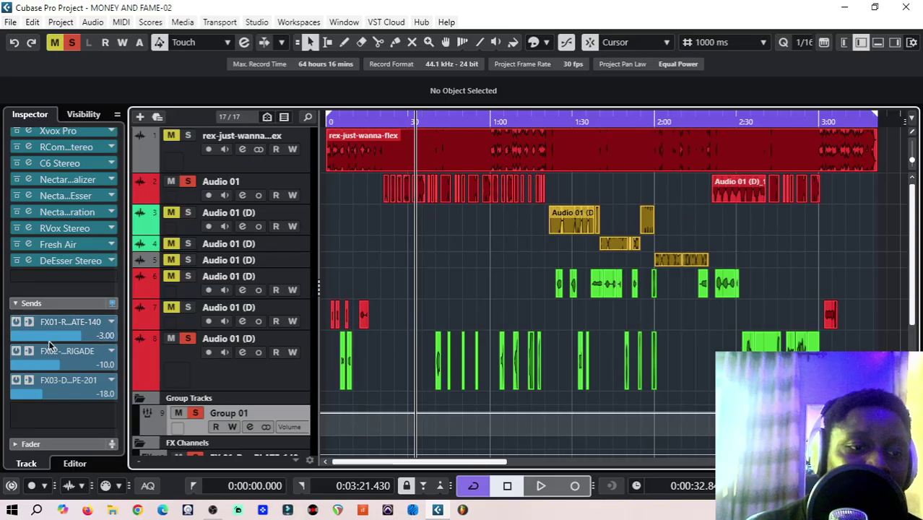
pyautogui.click(542, 488)
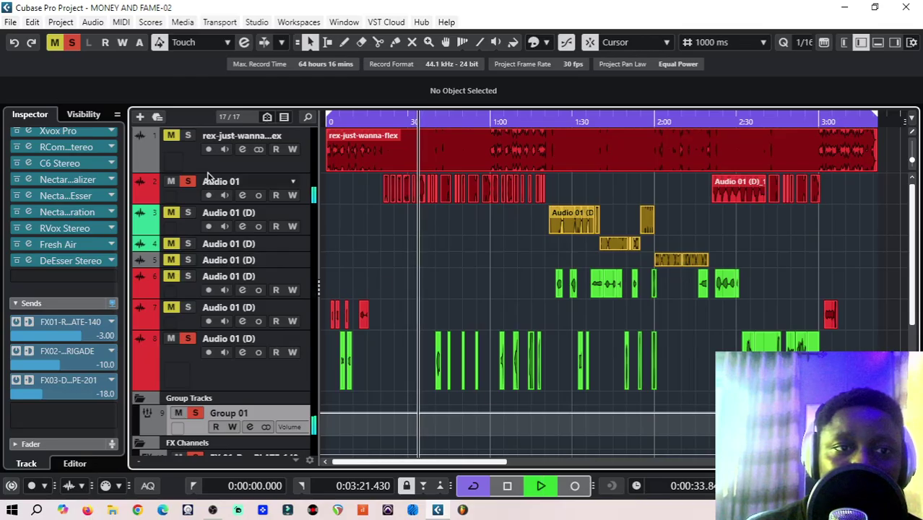
pyautogui.click(187, 135)
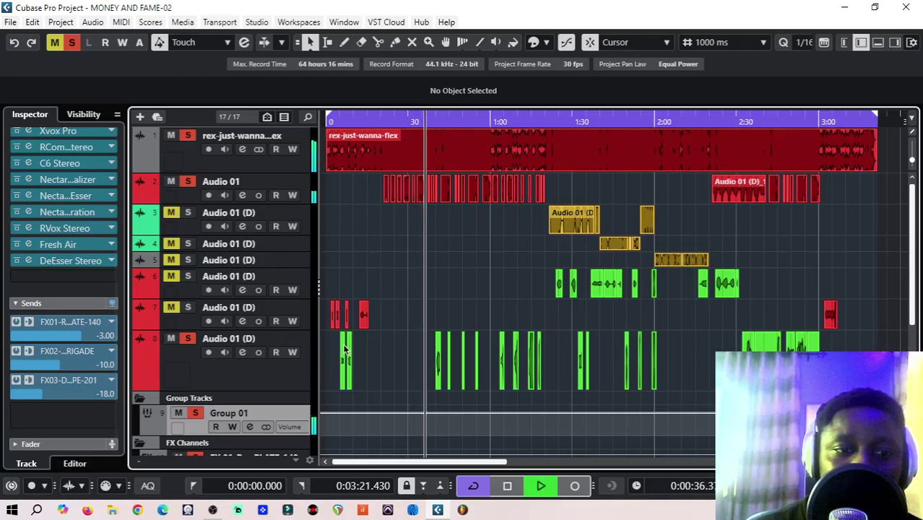
# Set the high band of FX 01-Rev PLATE-140's equalizer to about 5402 Hz and -8.3 dB, close its channel settings and stop playback.
pyautogui.scroll(-3, 302, 360)
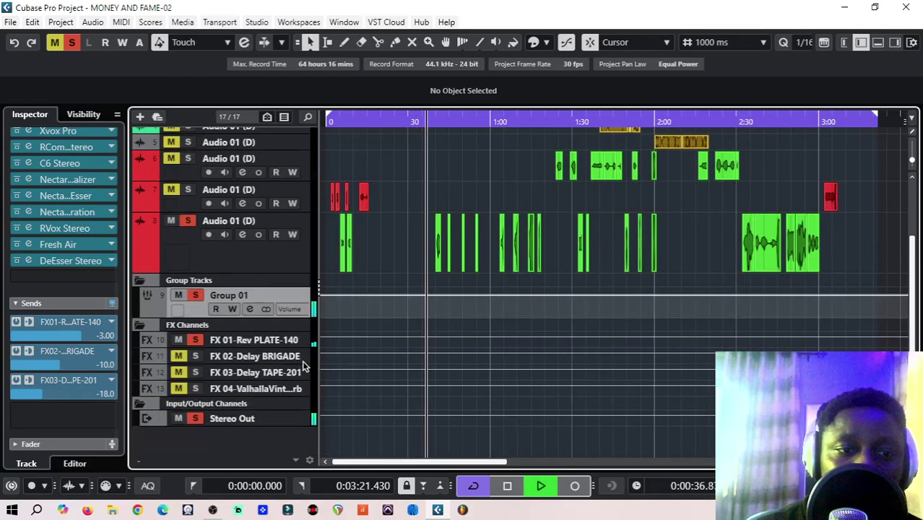
pyautogui.click(242, 340)
pyautogui.press('e')
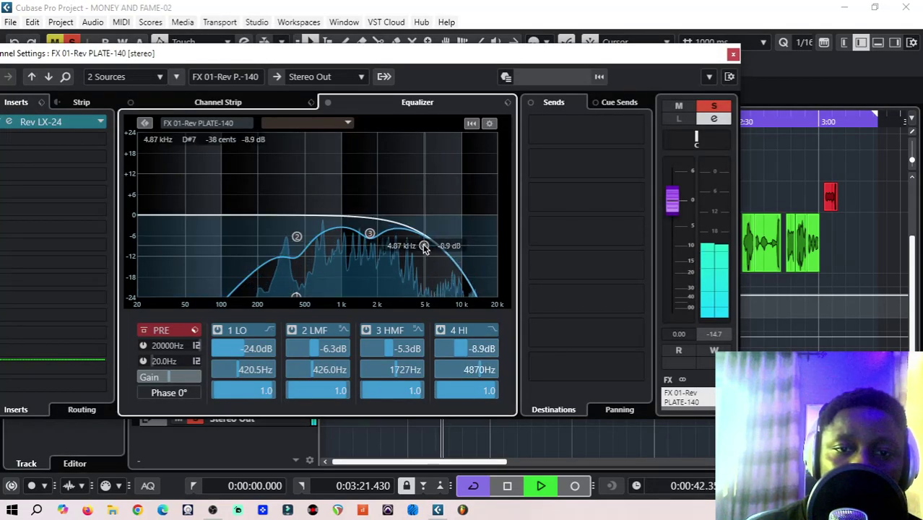
pyautogui.moveTo(424, 246); pyautogui.dragTo(429, 243)
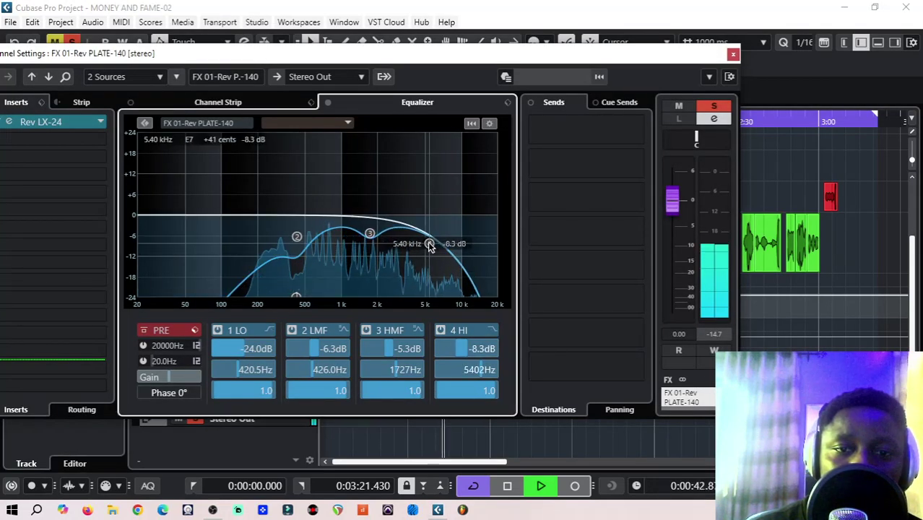
pyautogui.click(733, 55)
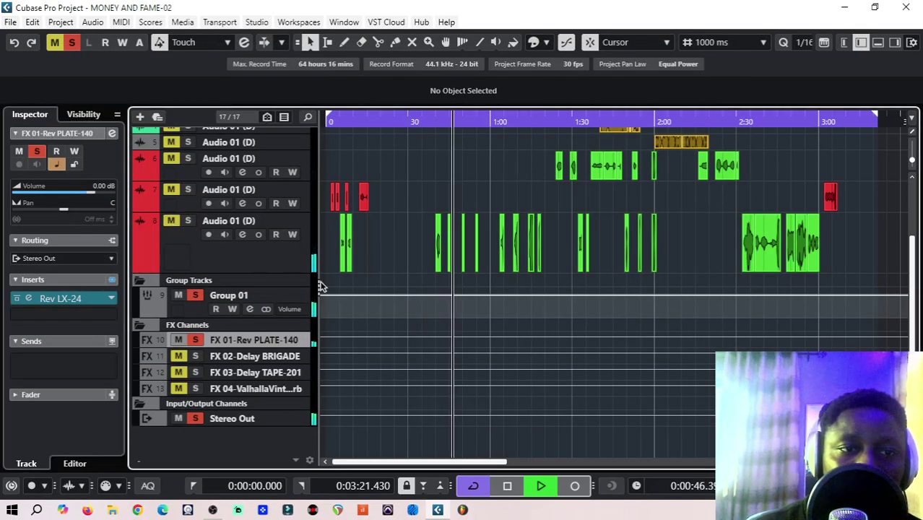
pyautogui.scroll(4, 413, 327)
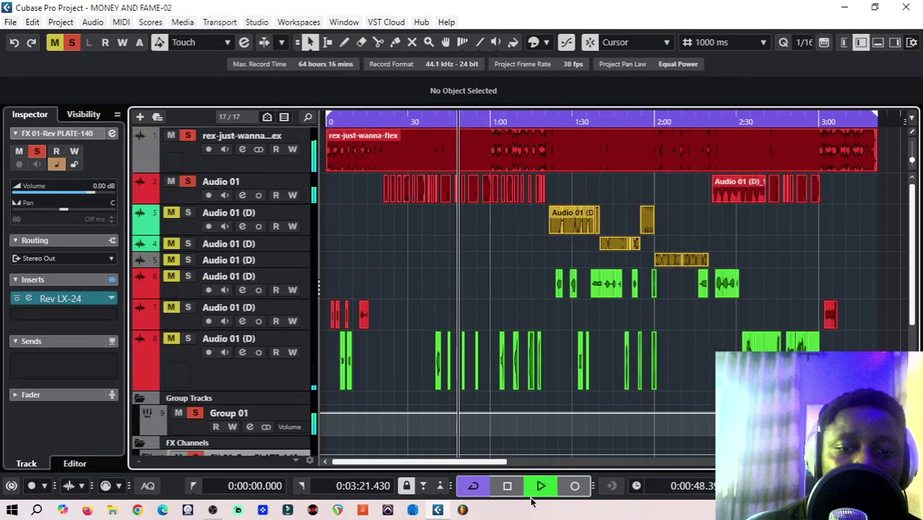
pyautogui.click(508, 487)
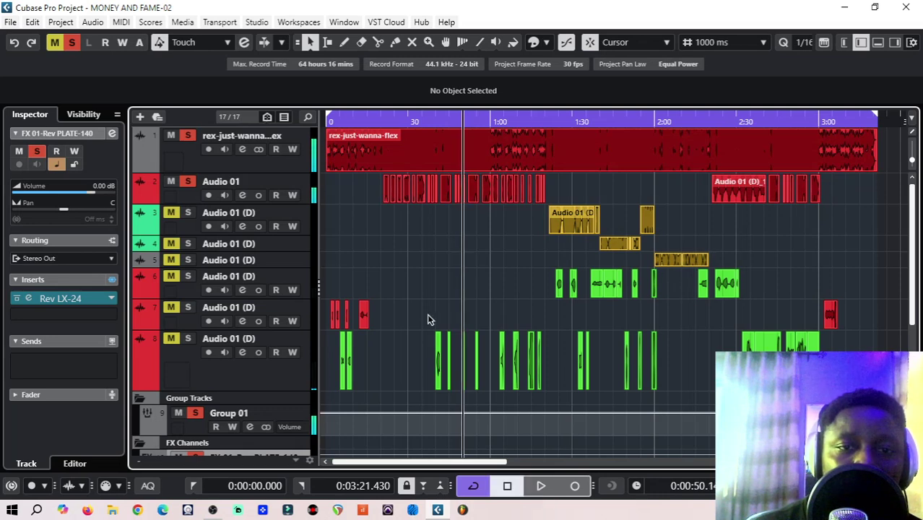
# Solo the FX 02-Delay BRIGADE channel and open its Delay BRIGADE insert.
pyautogui.scroll(-4, 399, 282)
pyautogui.click(231, 356)
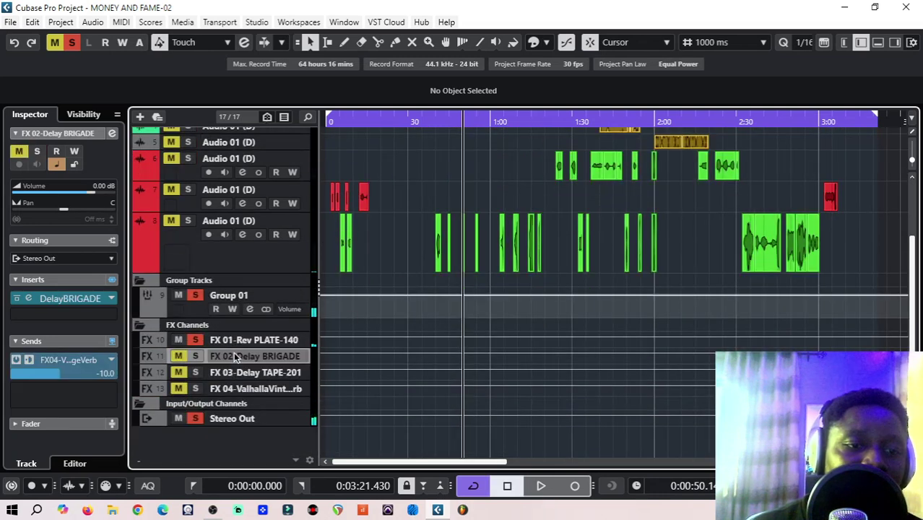
pyautogui.click(195, 356)
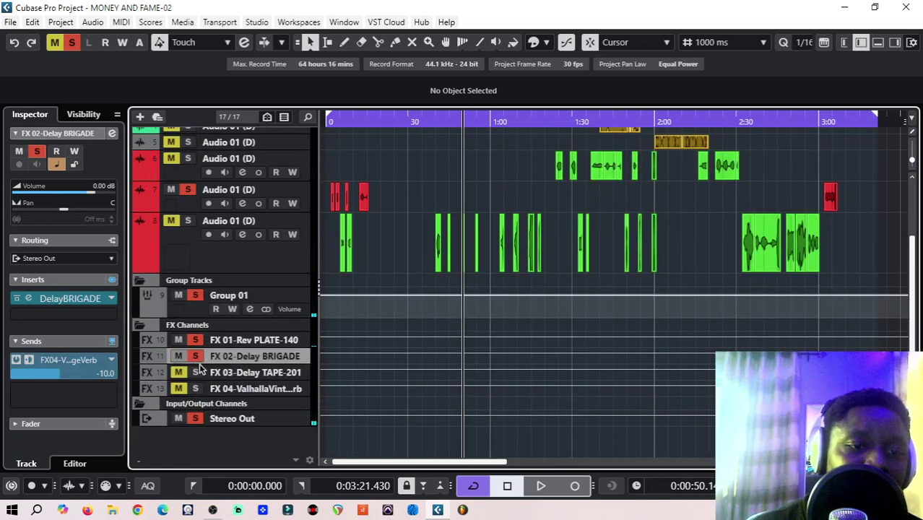
pyautogui.click(28, 298)
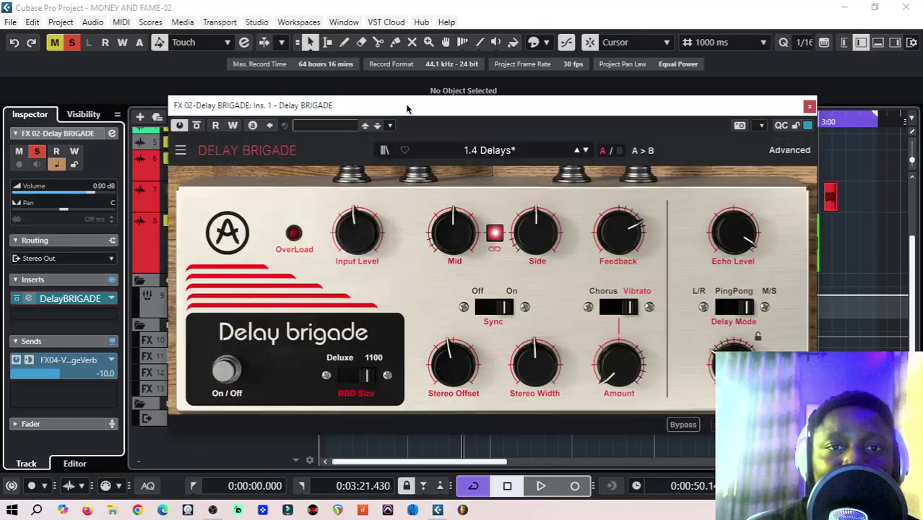
# Review Delay BRIGADE's Delay presets, staying on 1.4 Delays, and close the plug-in.
pyautogui.moveTo(408, 108); pyautogui.dragTo(282, 97)
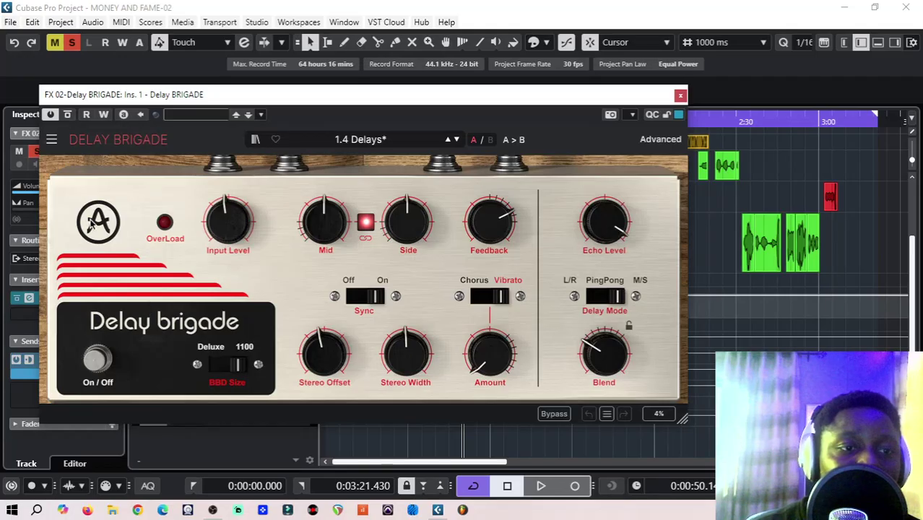
pyautogui.click(346, 142)
pyautogui.moveTo(344, 176)
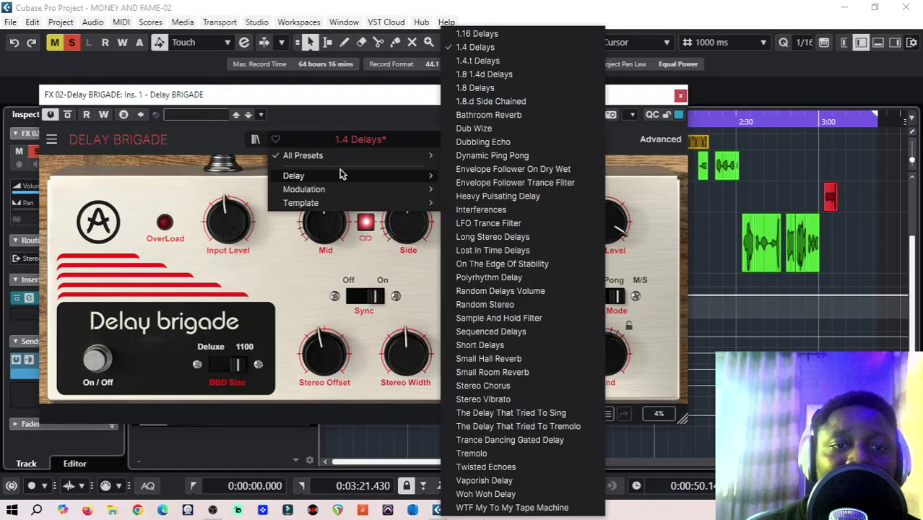
pyautogui.click(475, 47)
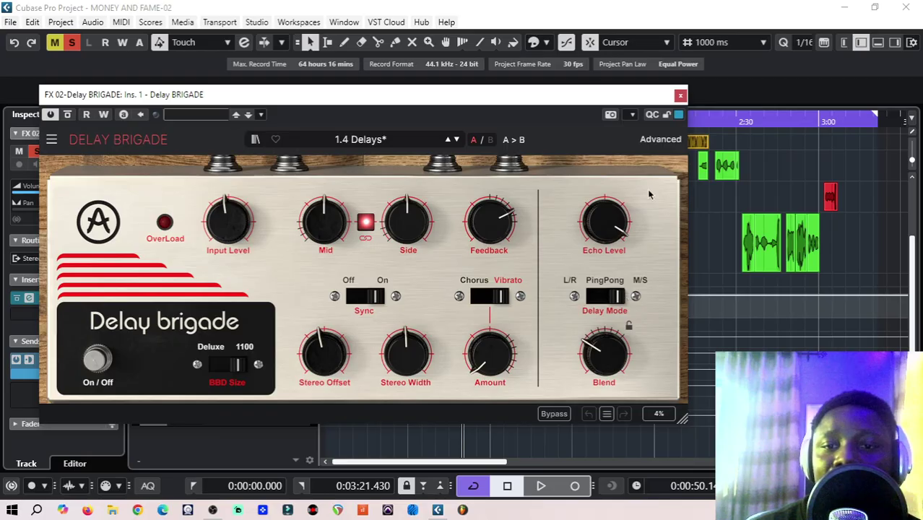
pyautogui.click(679, 97)
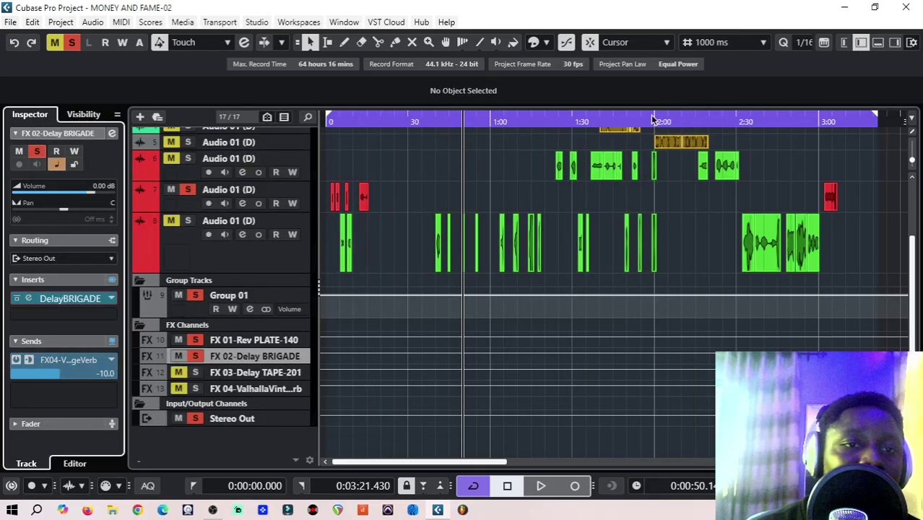
# Select Group 01, listen to the vocal and beat with Delay BRIGADE active from about 0:46, and stop playback.
pyautogui.click(213, 295)
pyautogui.scroll(4, 372, 354)
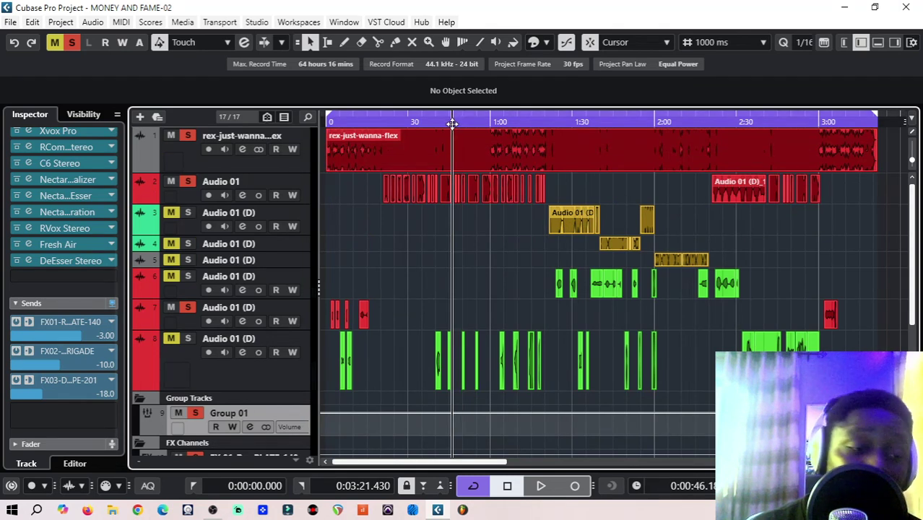
pyautogui.scroll(-2, 372, 384)
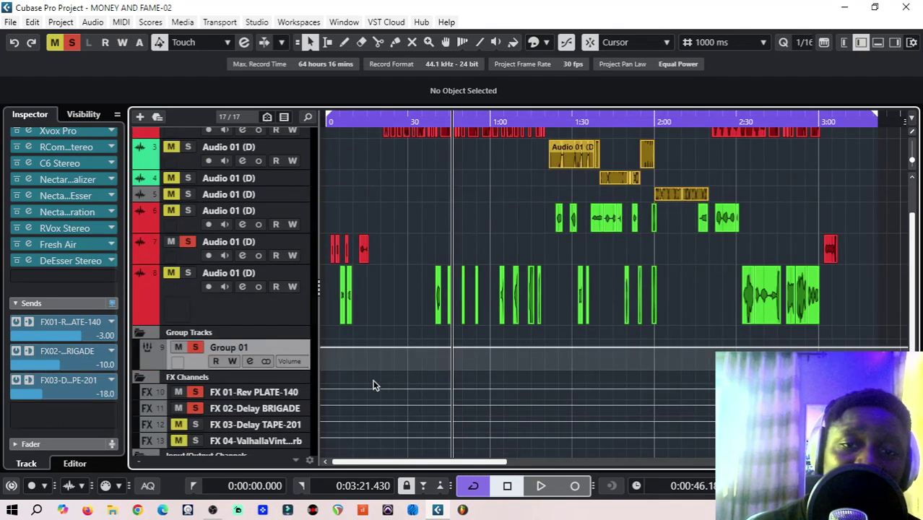
pyautogui.scroll(2, 418, 396)
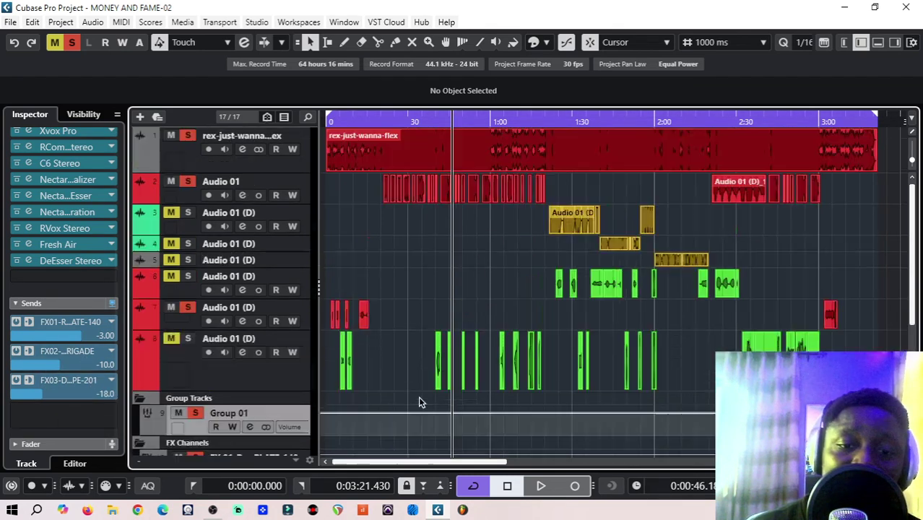
pyautogui.click(541, 486)
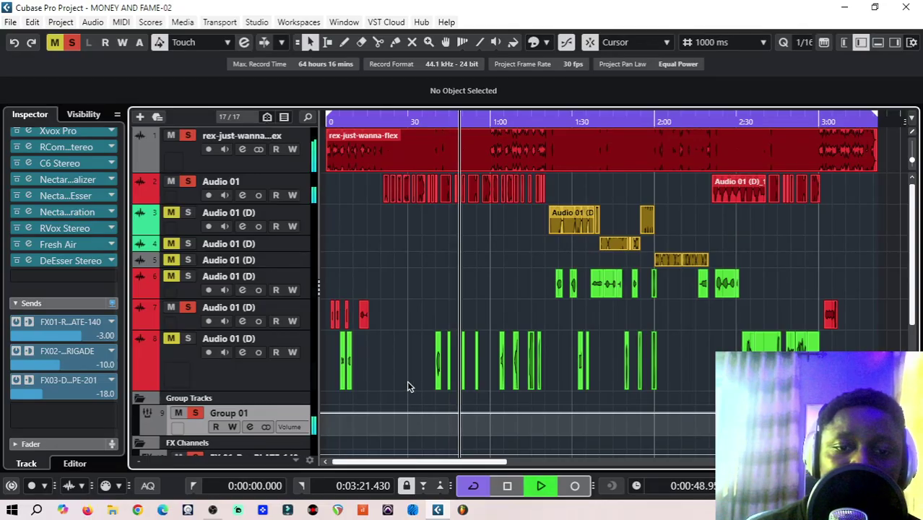
pyautogui.click(508, 488)
# Solo the FX 03-Delay TAPE-201 channel and open its Delay TAPE-201 insert.
pyautogui.scroll(-3, 375, 263)
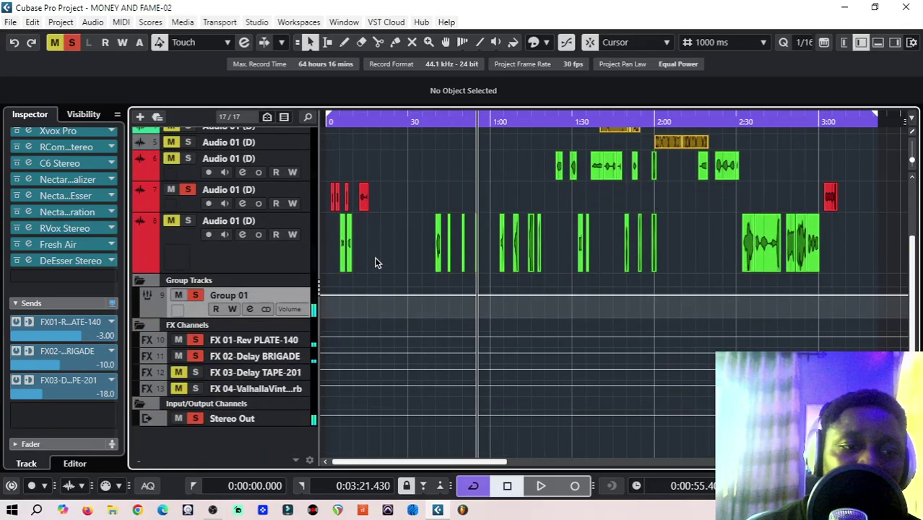
pyautogui.click(216, 371)
pyautogui.click(177, 372)
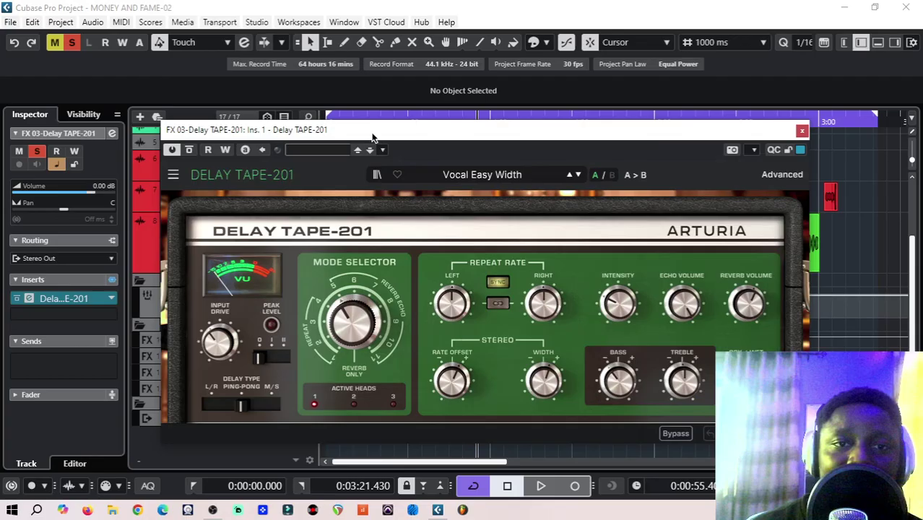
# Review Delay TAPE-201's Vocal Easy Width preset, its preset categories and its delay type, and close the plug-in.
pyautogui.moveTo(371, 136); pyautogui.dragTo(226, 127)
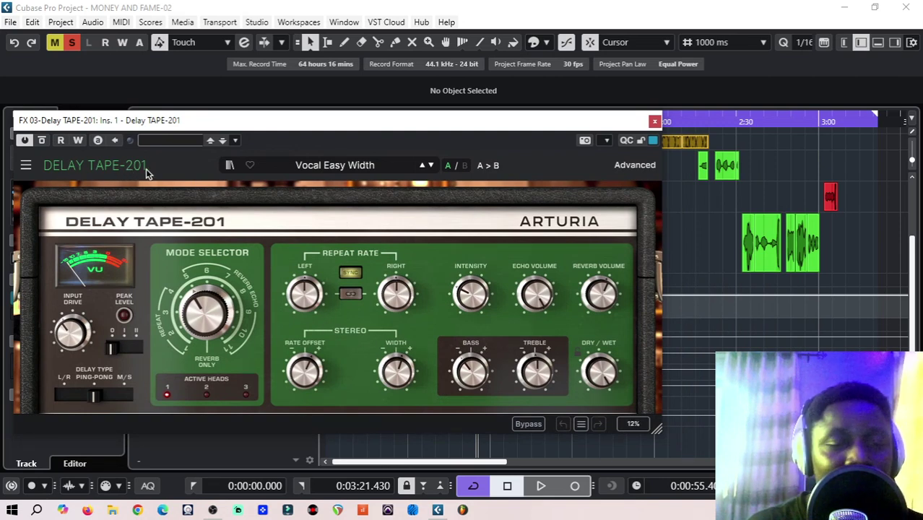
pyautogui.click(347, 172)
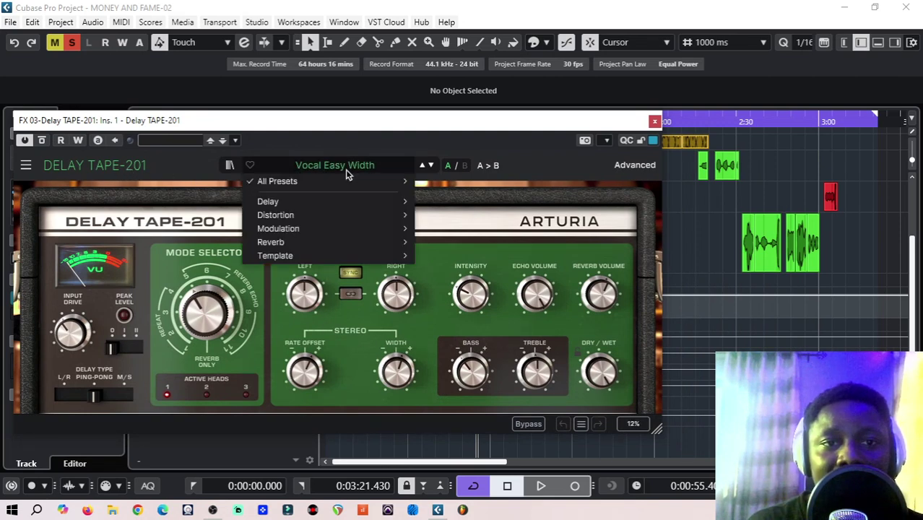
pyautogui.click(303, 201)
pyautogui.click(385, 132)
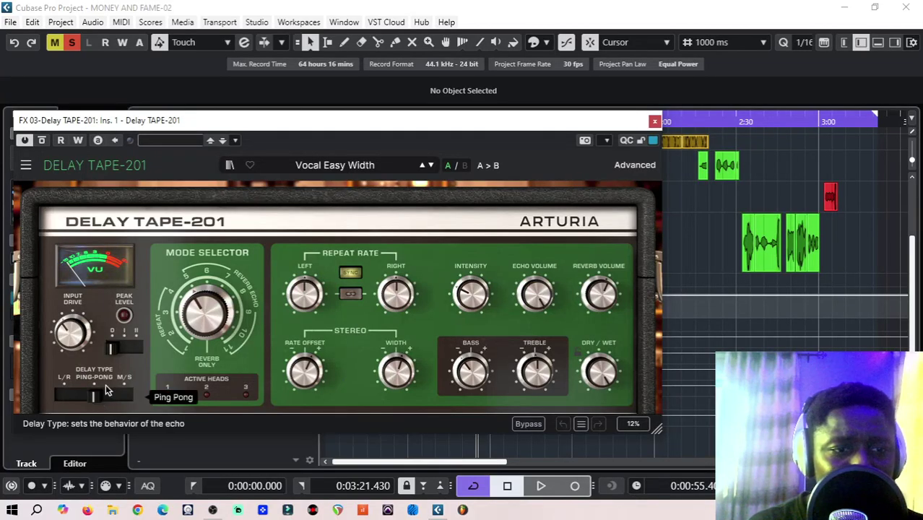
pyautogui.click(654, 122)
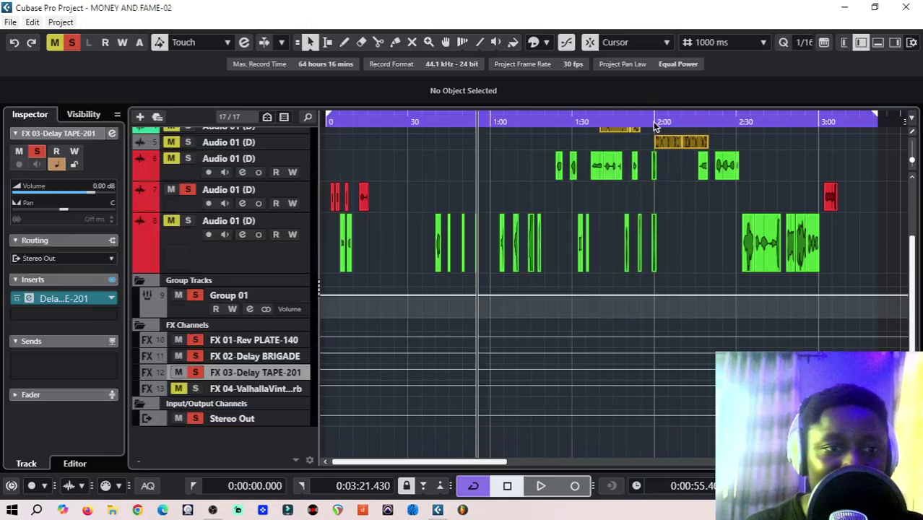
# Review Group 01's sends, listen to the mix with Delay TAPE-201 active from about 0:51, and stop playback.
pyautogui.scroll(3, 425, 326)
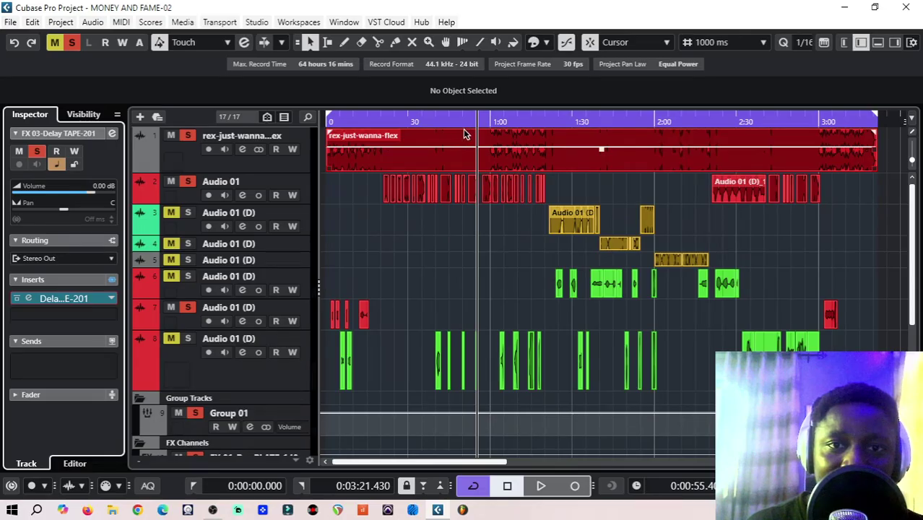
pyautogui.click(460, 123)
pyautogui.click(468, 122)
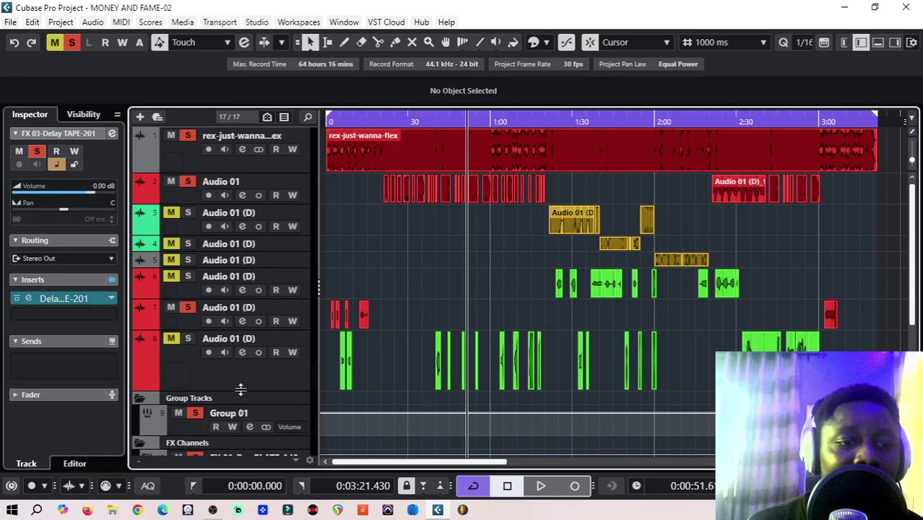
pyautogui.scroll(-3, 243, 383)
pyautogui.click(232, 300)
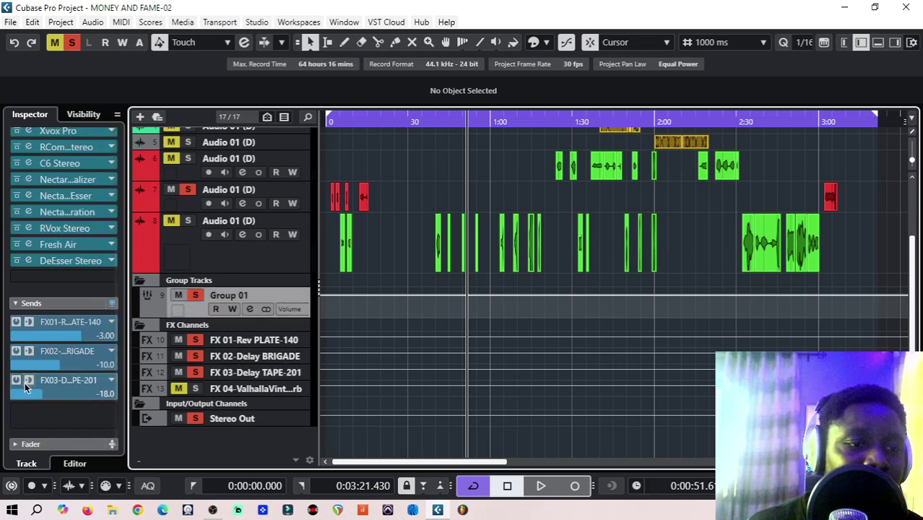
pyautogui.scroll(3, 359, 347)
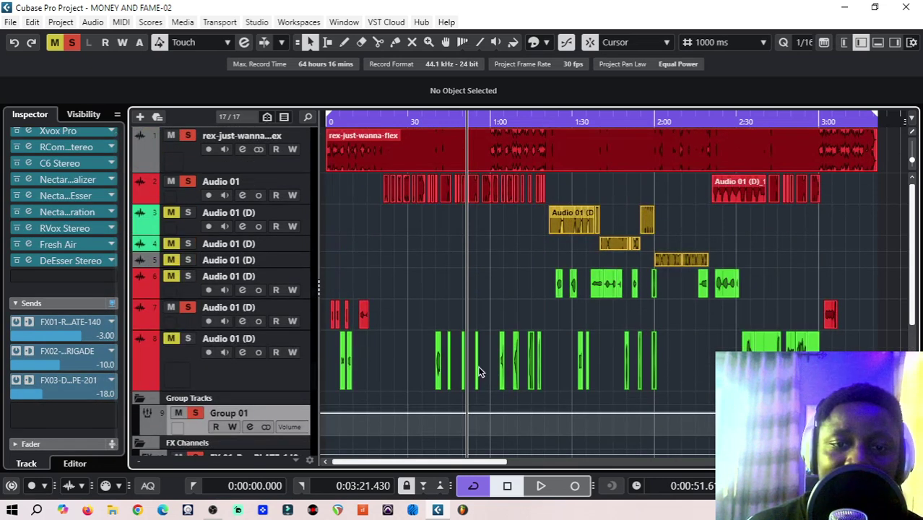
pyautogui.click(541, 486)
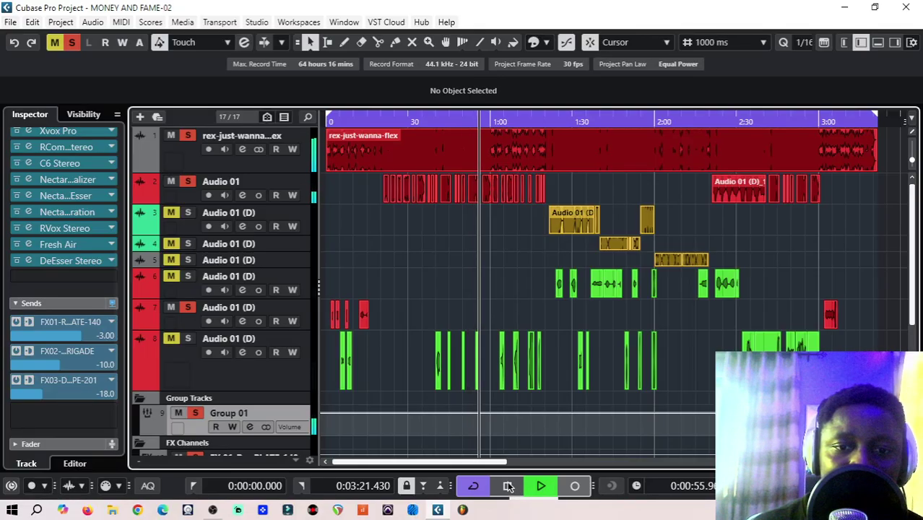
pyautogui.click(508, 486)
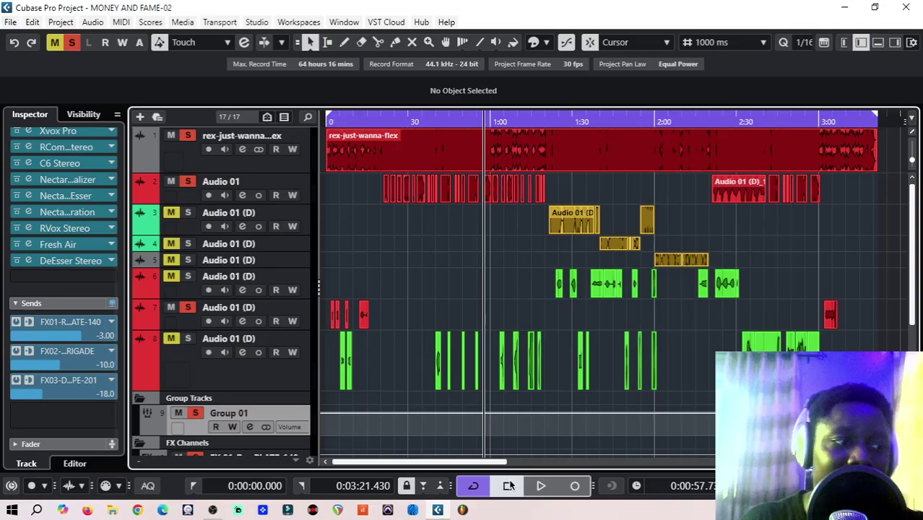
# Place the playhead at about 0:45, check the soloed group and FX channels, and deactivate all solos.
pyautogui.click(452, 125)
pyautogui.scroll(-2, 460, 274)
pyautogui.scroll(-2, 166, 364)
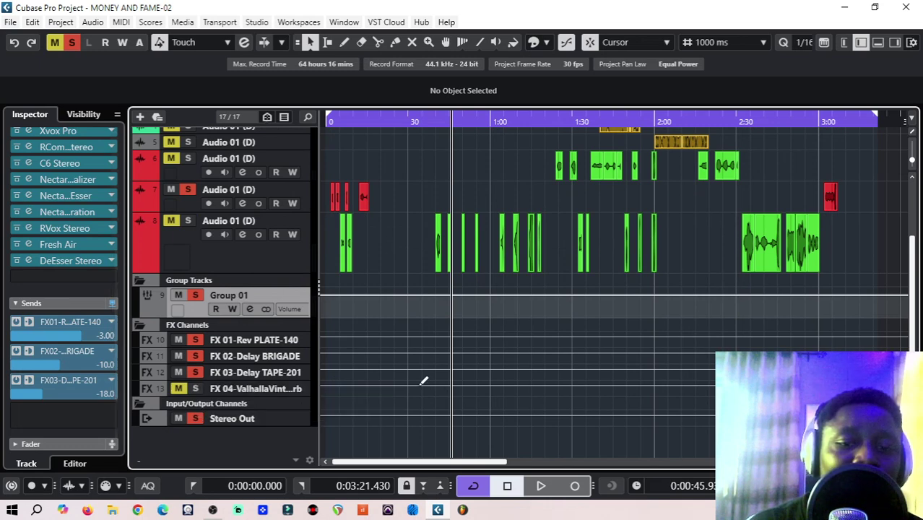
pyautogui.scroll(4, 143, 152)
pyautogui.click(71, 44)
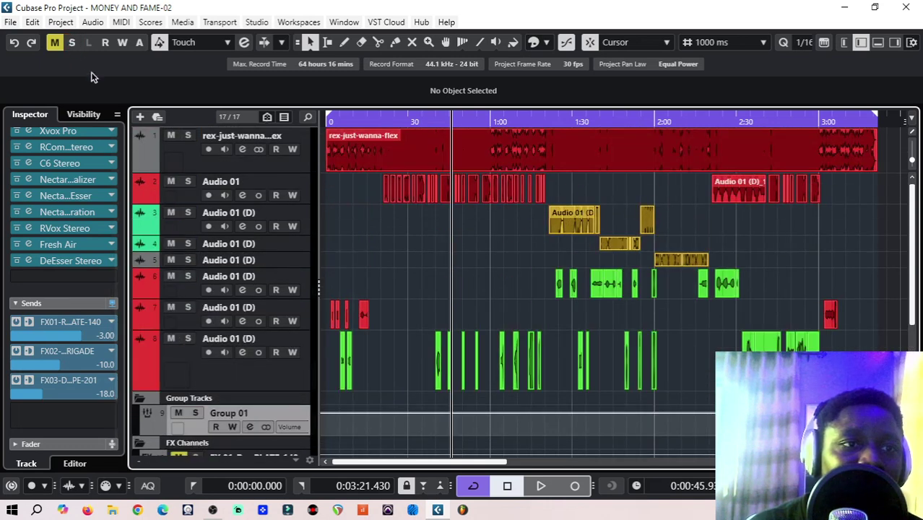
# Check the inserts on the audio tracks from track 2 down and re-enable the bypassed ones, including all inserts on track 6.
pyautogui.click(290, 183)
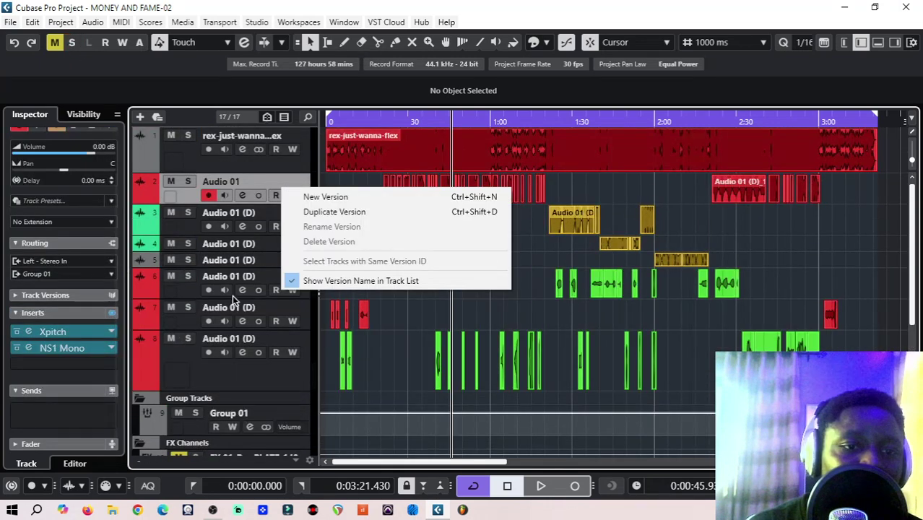
pyautogui.click(232, 244)
pyautogui.click(246, 214)
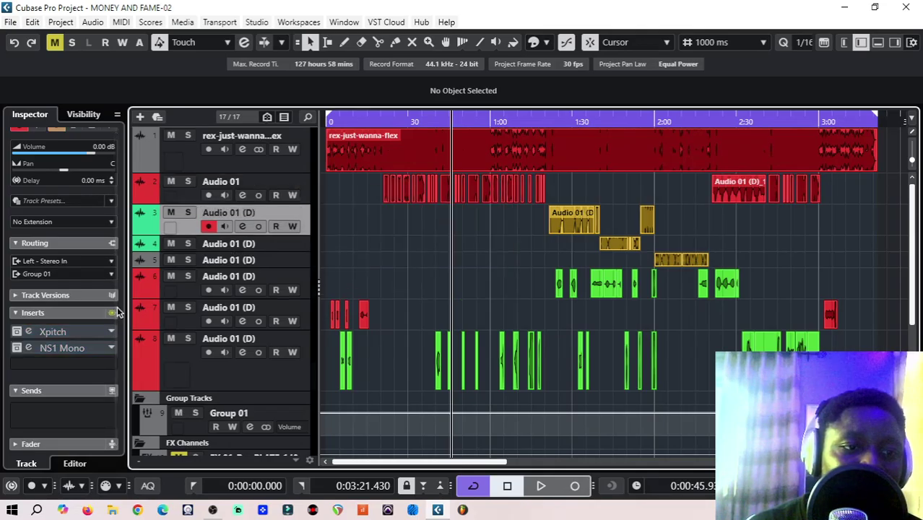
pyautogui.click(262, 261)
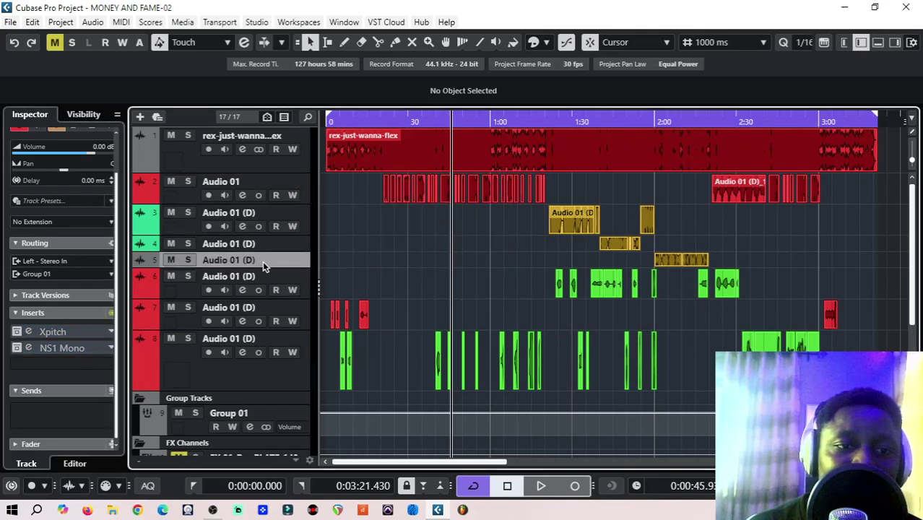
pyautogui.click(284, 244)
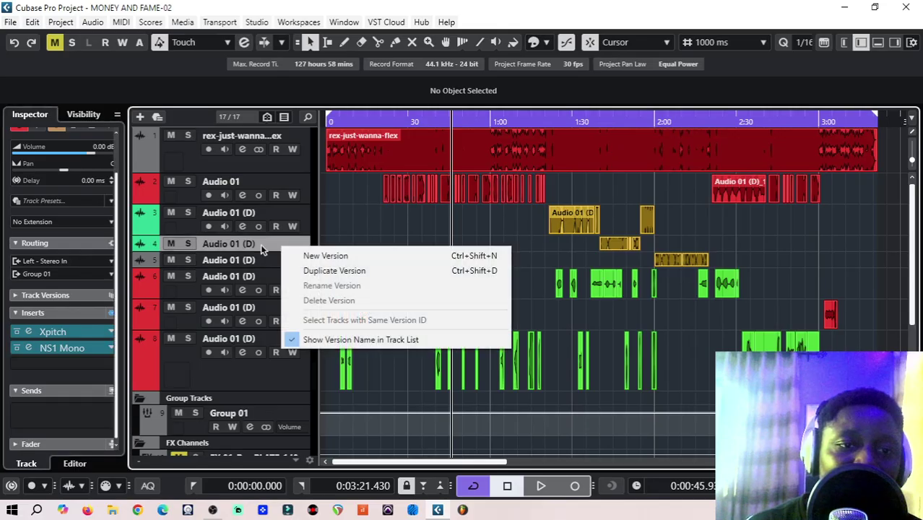
pyautogui.click(223, 309)
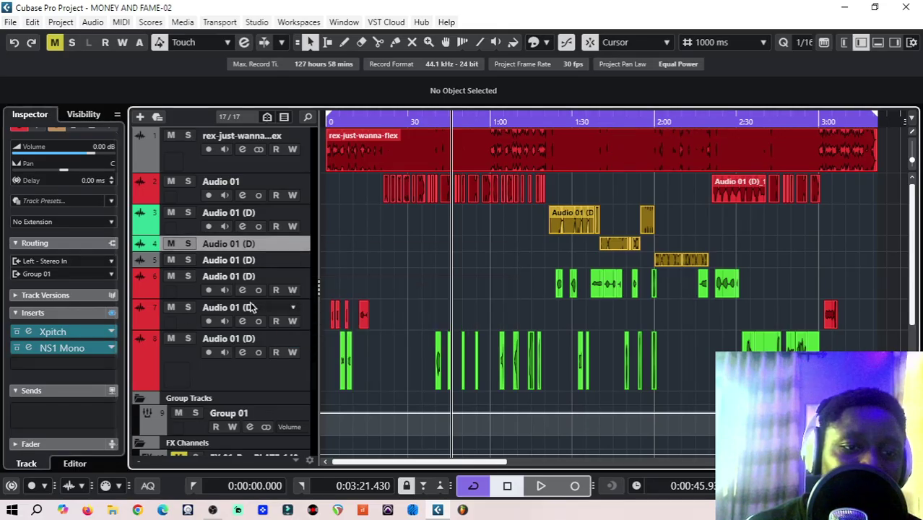
pyautogui.click(274, 275)
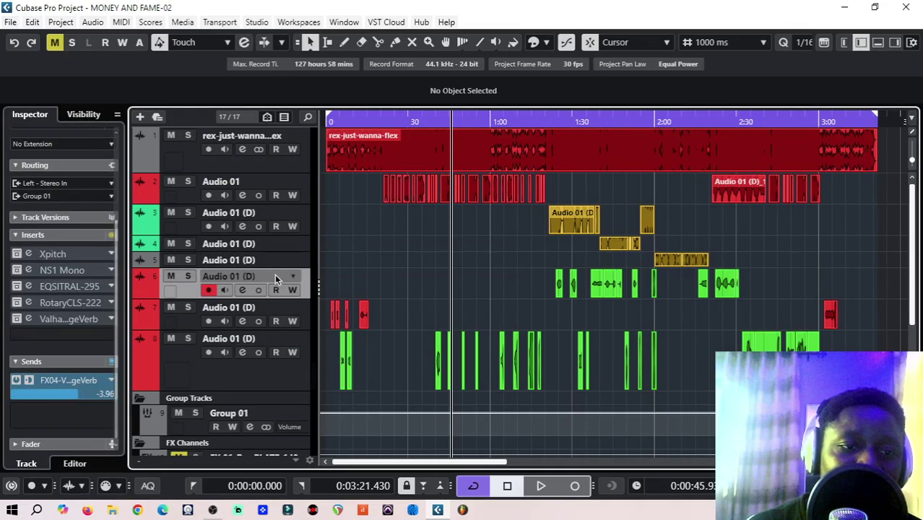
pyautogui.click(111, 235)
# Re-enable all bypassed inserts on audio track 8 and disarm it for recording.
pyautogui.click(251, 343)
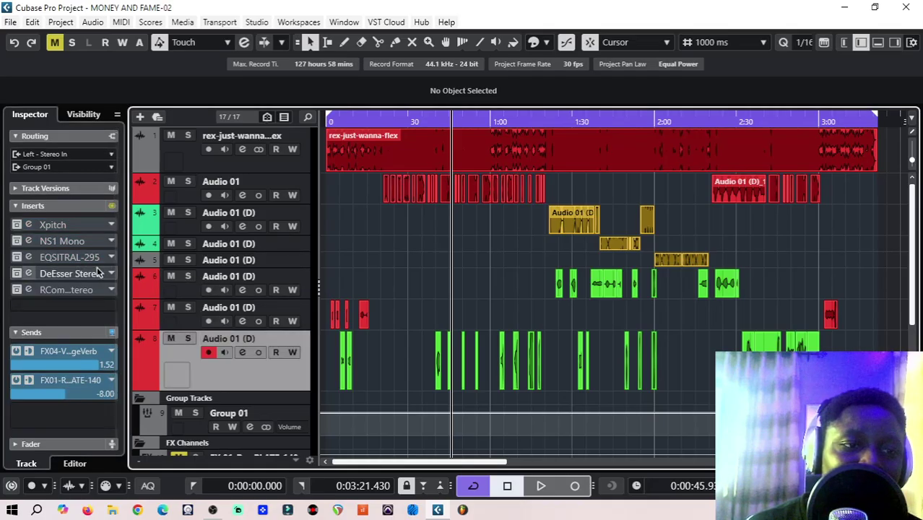
pyautogui.click(111, 208)
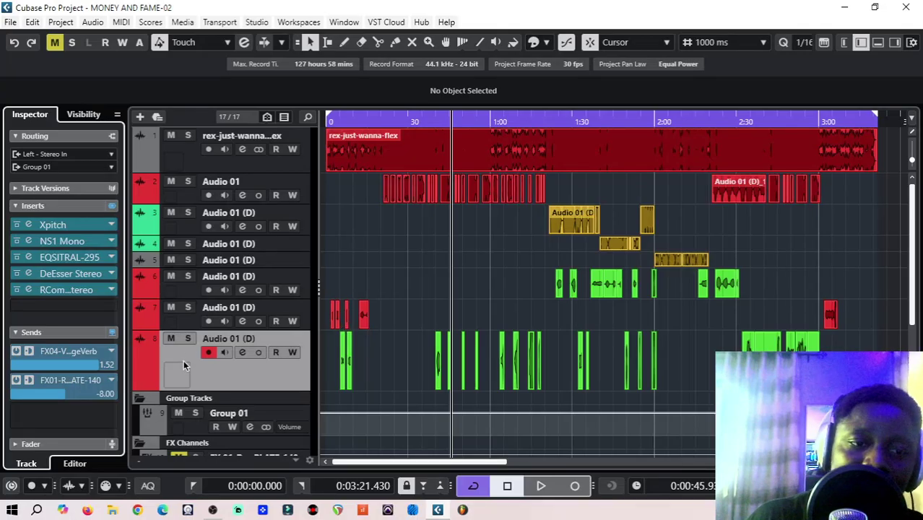
pyautogui.click(208, 352)
# Review Group 01's inserts and sends, and deactivate all mutes so every FX channel is active.
pyautogui.scroll(-2, 323, 368)
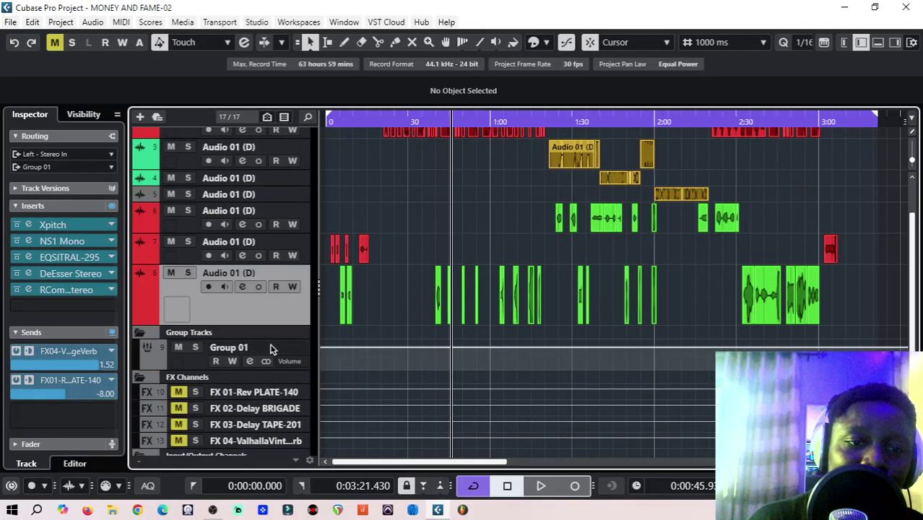
pyautogui.click(272, 348)
pyautogui.scroll(2, 281, 336)
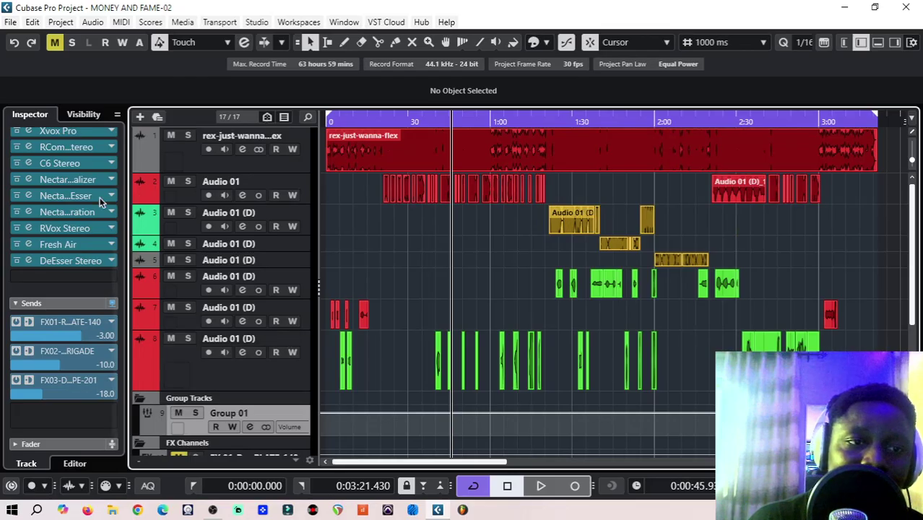
pyautogui.scroll(-4, 402, 314)
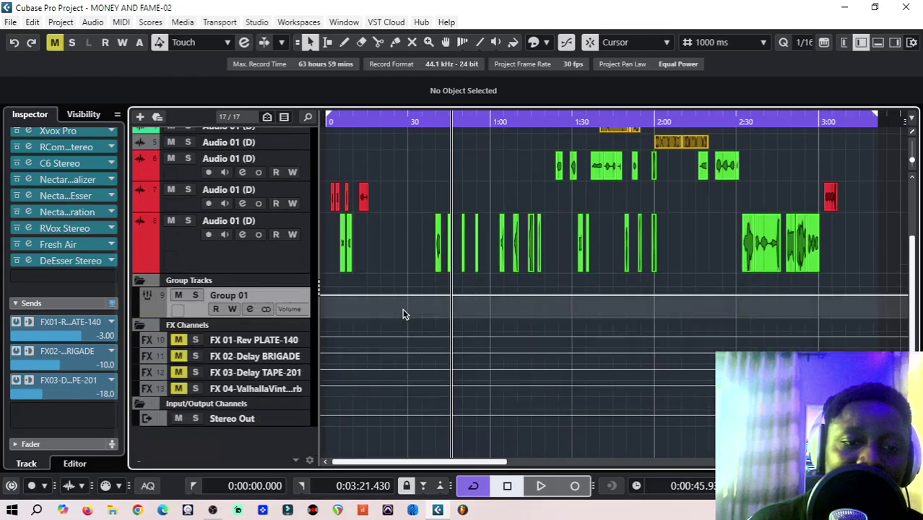
pyautogui.click(54, 42)
pyautogui.scroll(4, 450, 298)
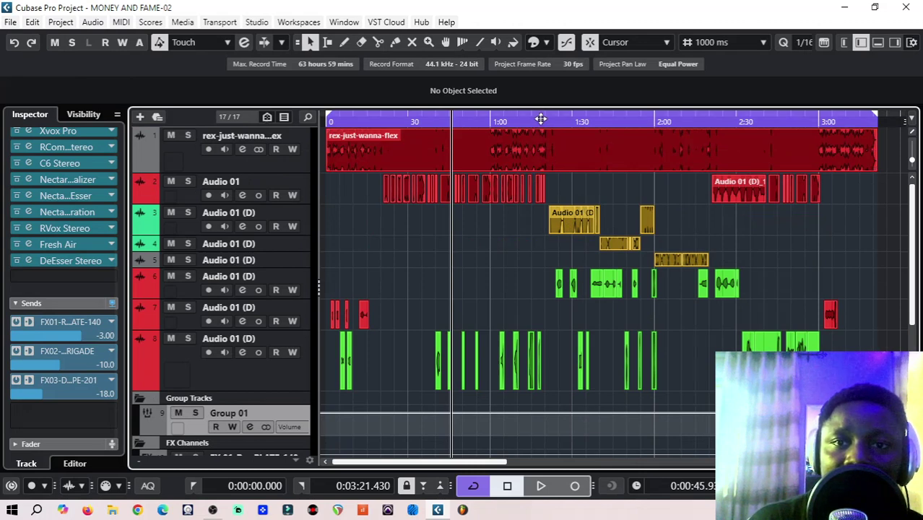
# Listen to the full mix from about 1:20, where the vocals on track 3 begin, and stop playback.
pyautogui.moveTo(540, 119); pyautogui.dragTo(542, 116)
pyautogui.click(542, 488)
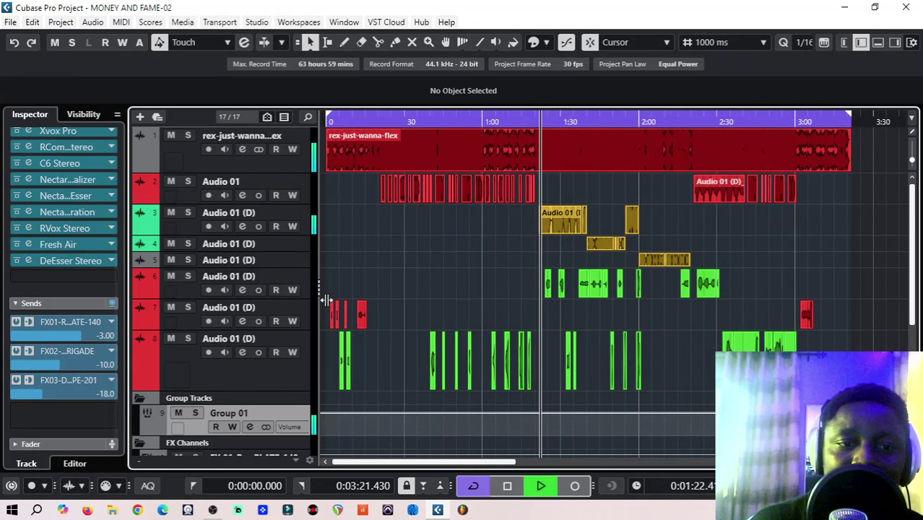
pyautogui.click(509, 489)
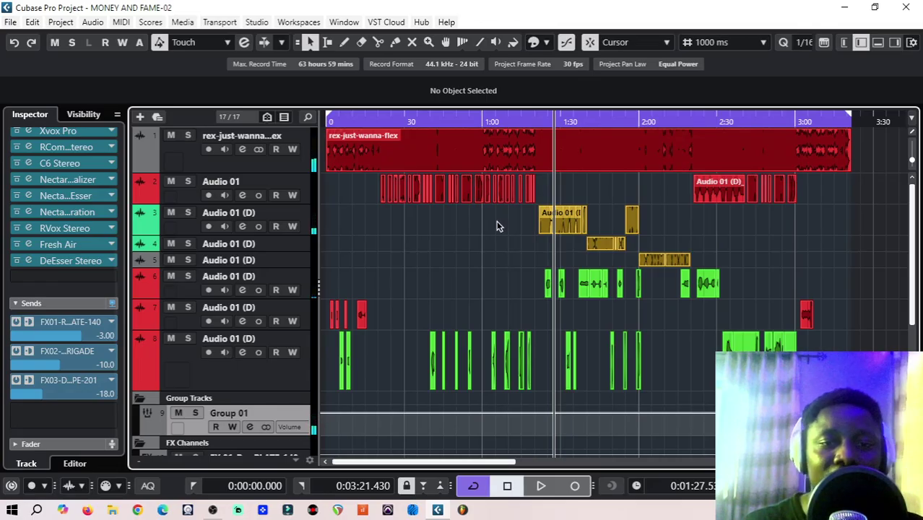
# Place the playhead at about 0:39, then select and solo audio track 8.
pyautogui.click(425, 126)
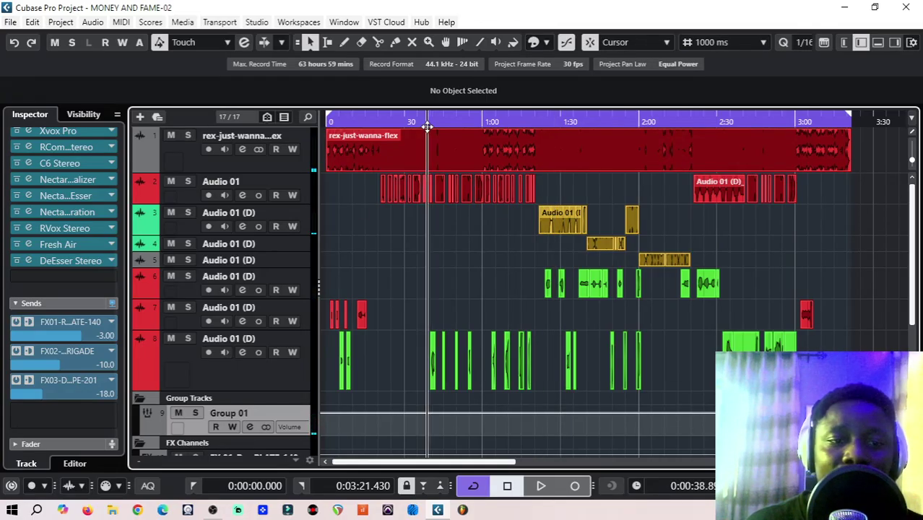
pyautogui.click(231, 363)
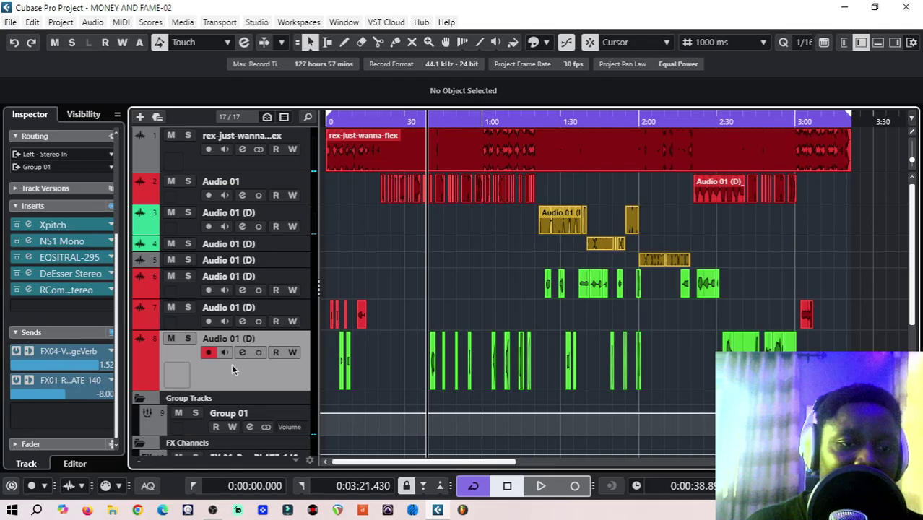
pyautogui.click(188, 338)
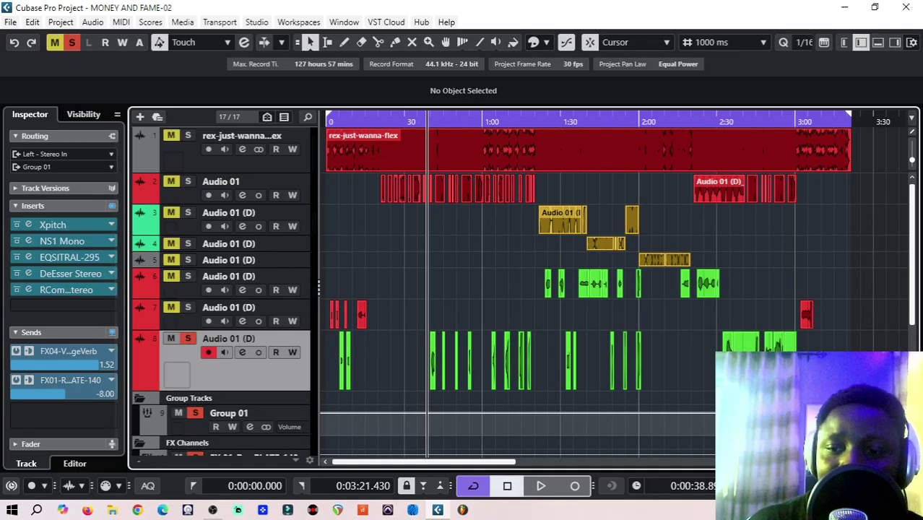
pyautogui.press('h')
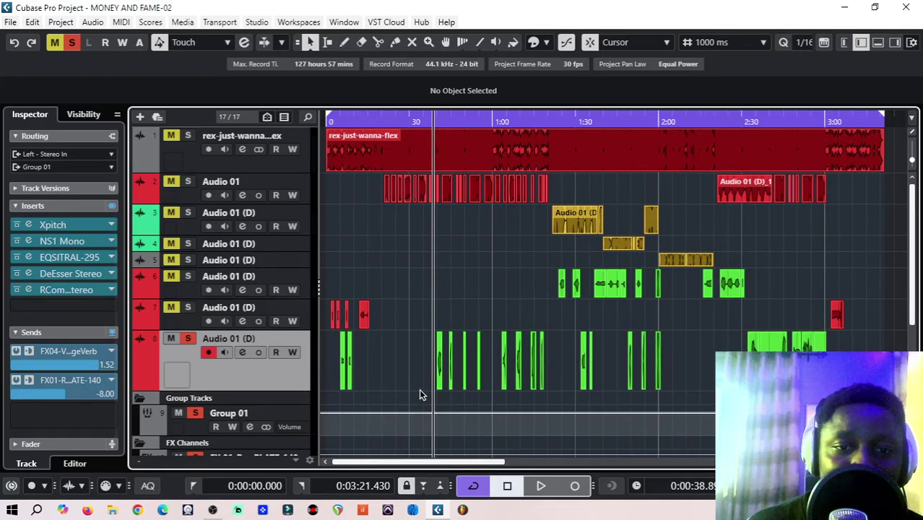
pyautogui.scroll(-3, 419, 391)
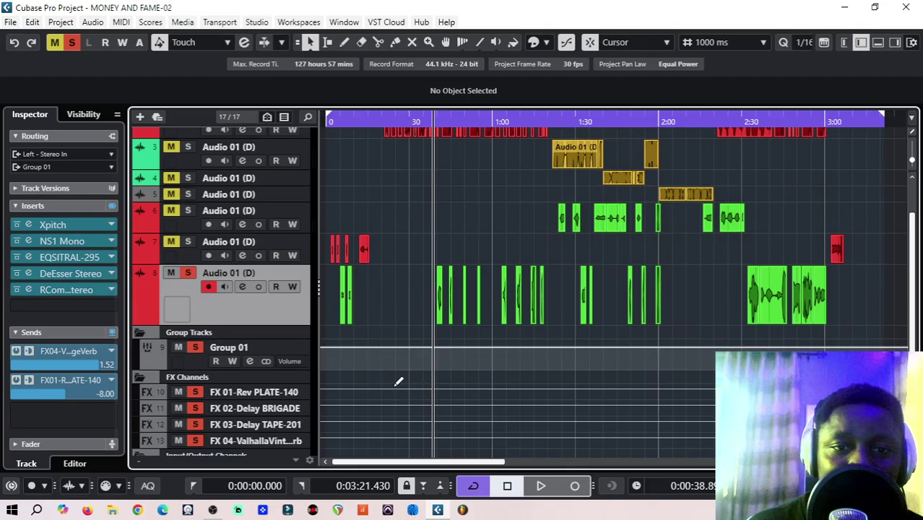
pyautogui.scroll(3, 383, 374)
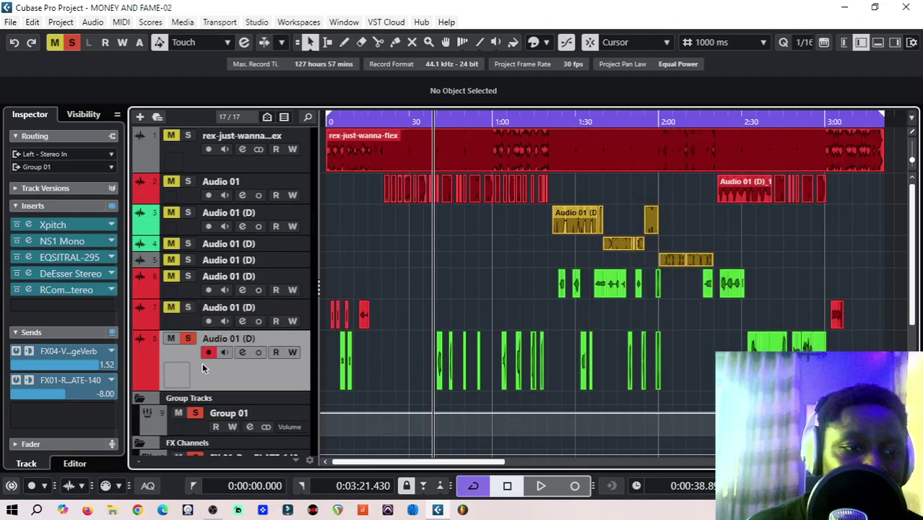
# Review track 8's EQ SITRAL-295 insert and its channel equalizer settings, closing each window.
pyautogui.click(27, 259)
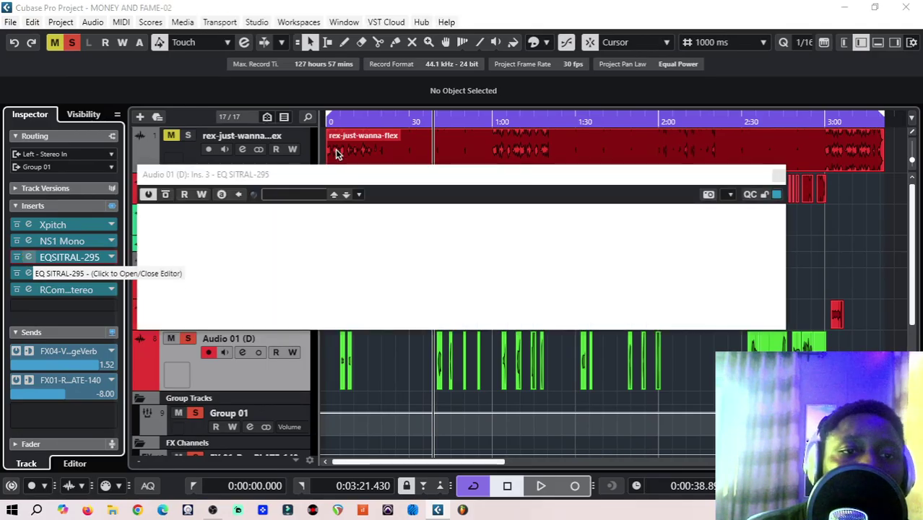
pyautogui.moveTo(356, 176); pyautogui.dragTo(253, 174)
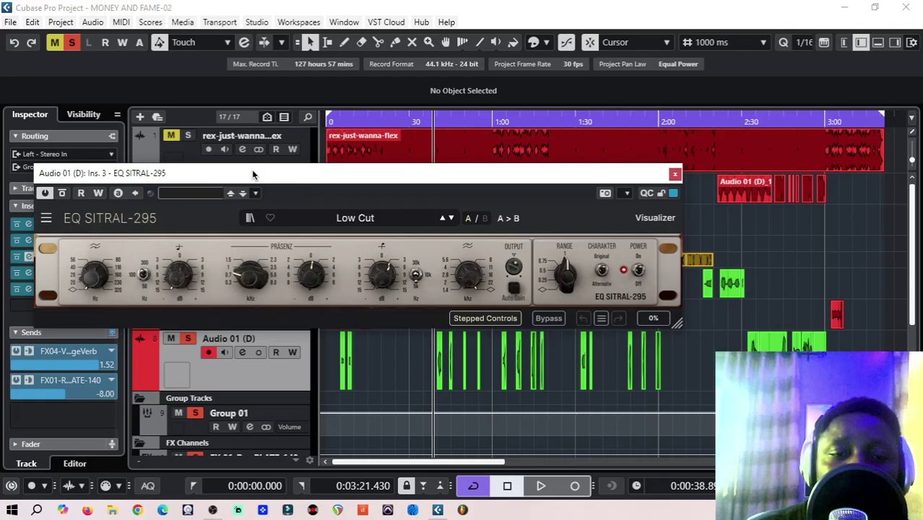
pyautogui.click(675, 176)
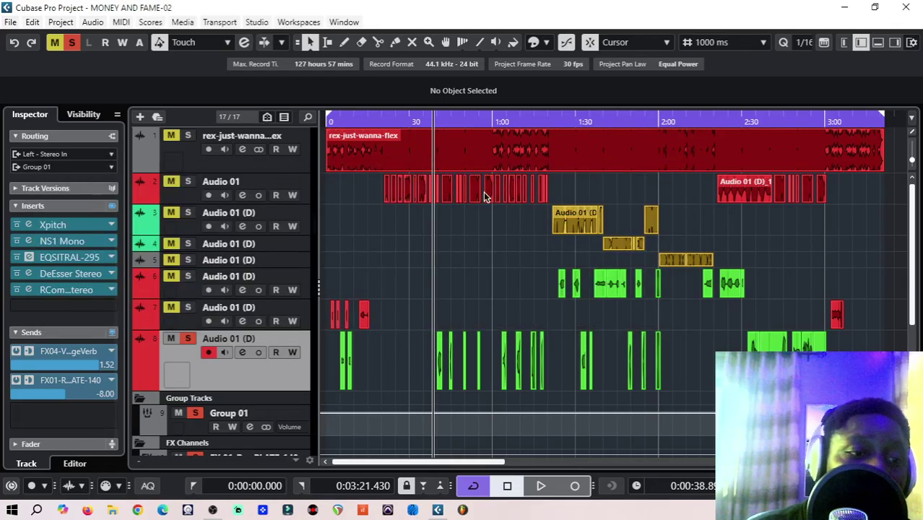
pyautogui.scroll(3, 93, 174)
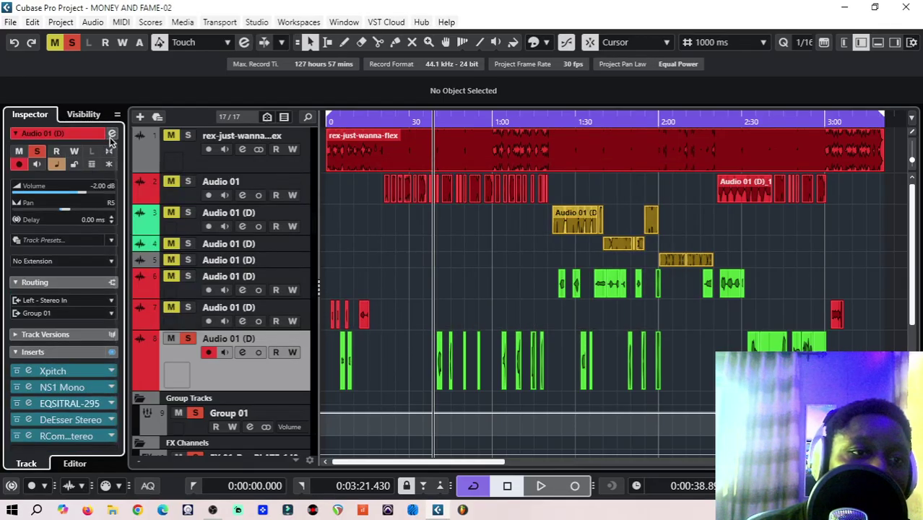
pyautogui.click(112, 135)
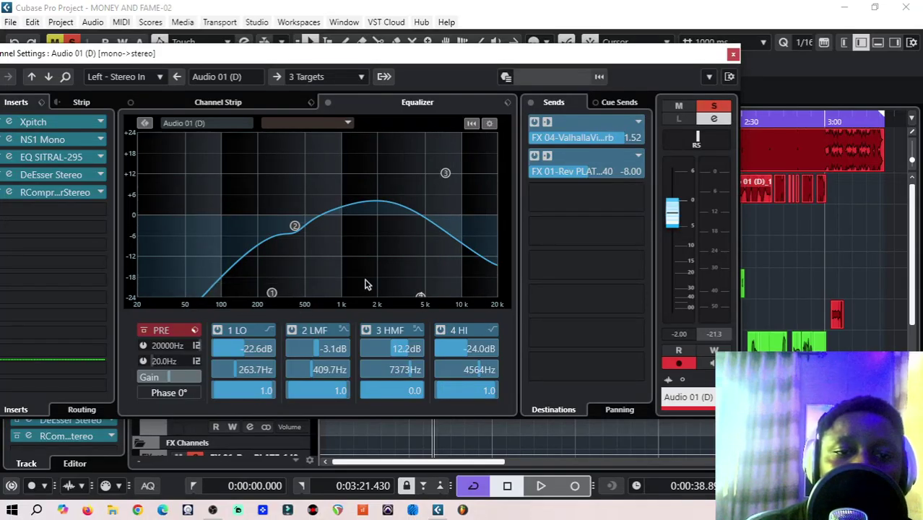
pyautogui.click(731, 55)
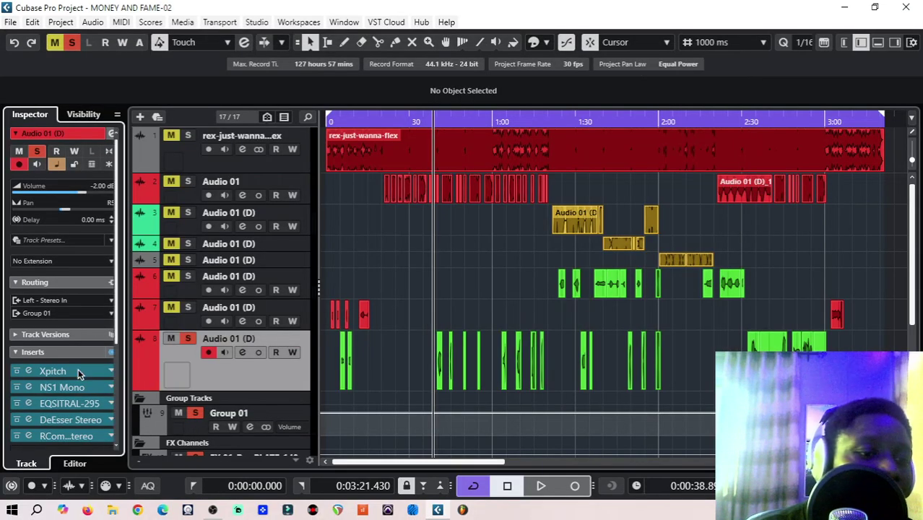
# Review the DeEsser Stereo and RCompressor Stereo inserts on track 8, closing each plug-in.
pyautogui.scroll(-4, 23, 292)
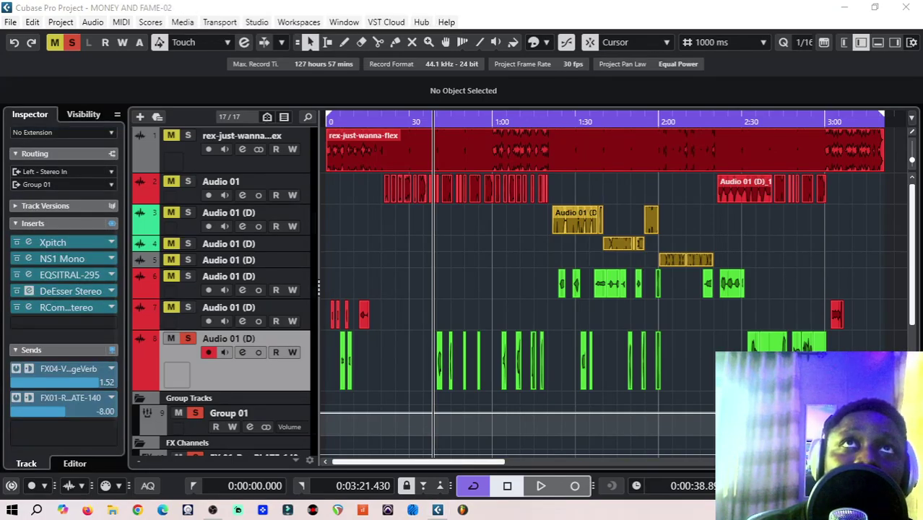
pyautogui.click(29, 291)
pyautogui.moveTo(319, 270); pyautogui.dragTo(101, 163)
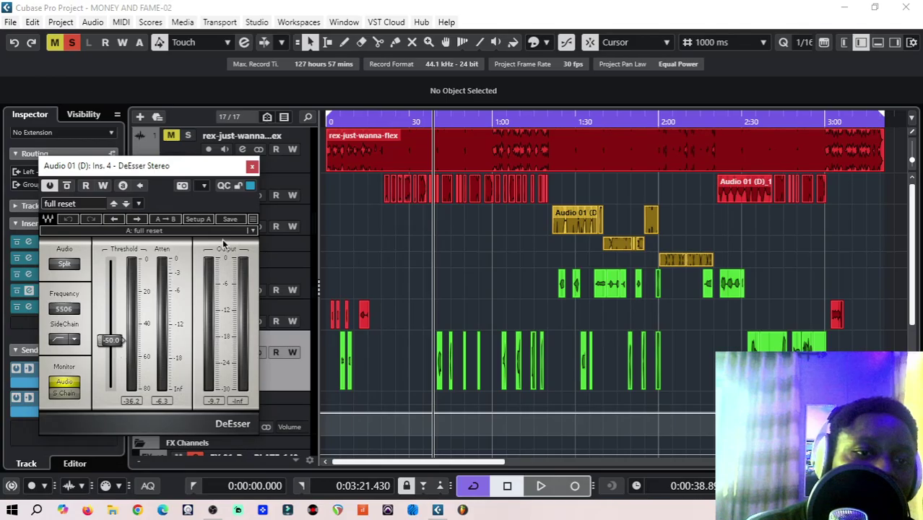
pyautogui.click(251, 167)
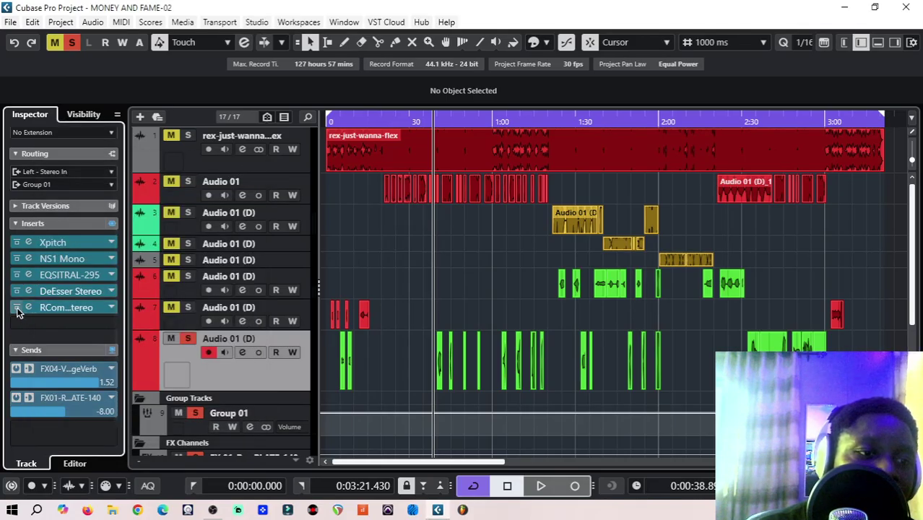
pyautogui.click(28, 307)
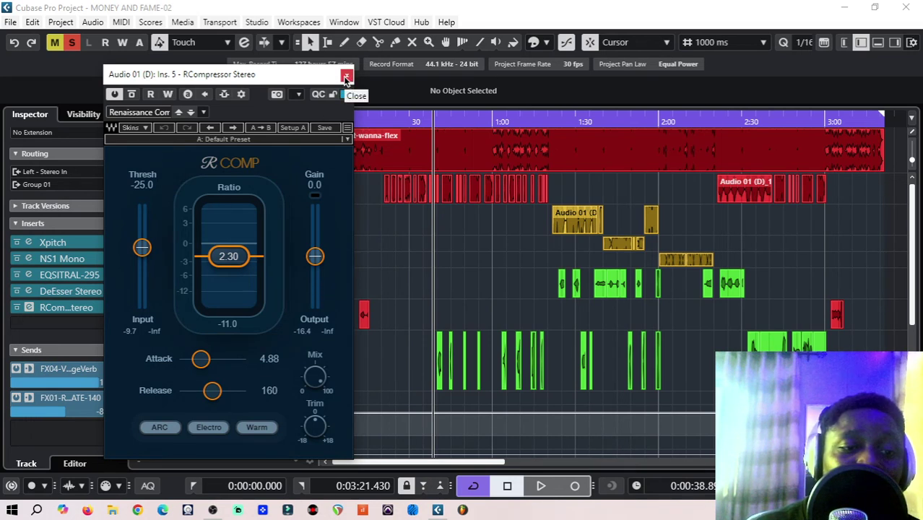
pyautogui.click(346, 76)
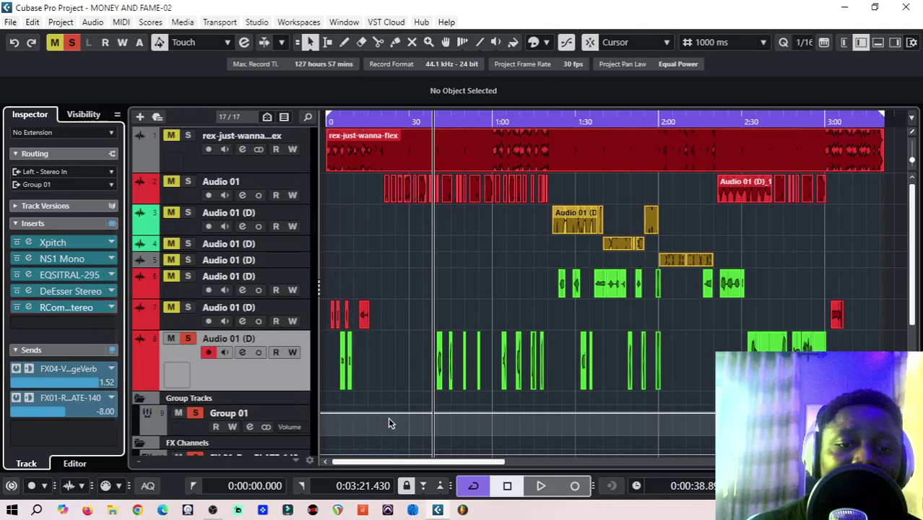
# Clear all solos, play the full mix from about 0:39, and stop playback at about 0:55.
pyautogui.click(70, 44)
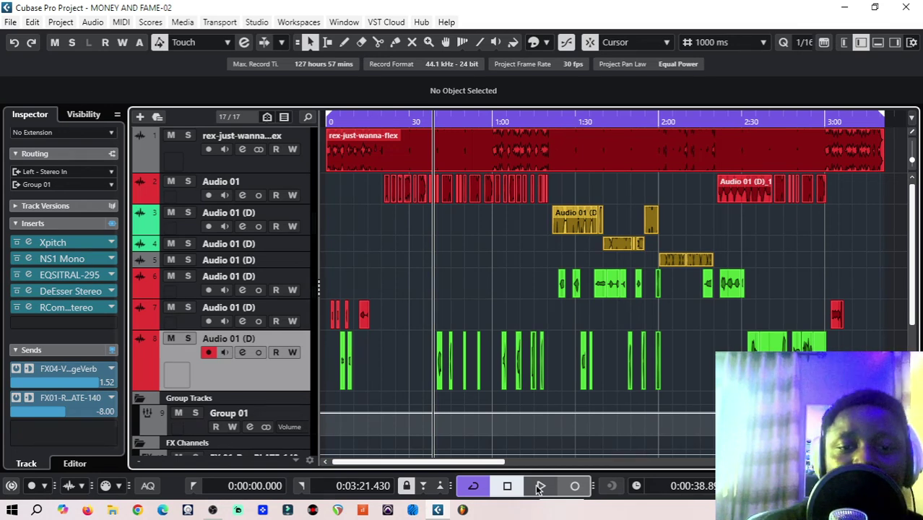
pyautogui.click(538, 487)
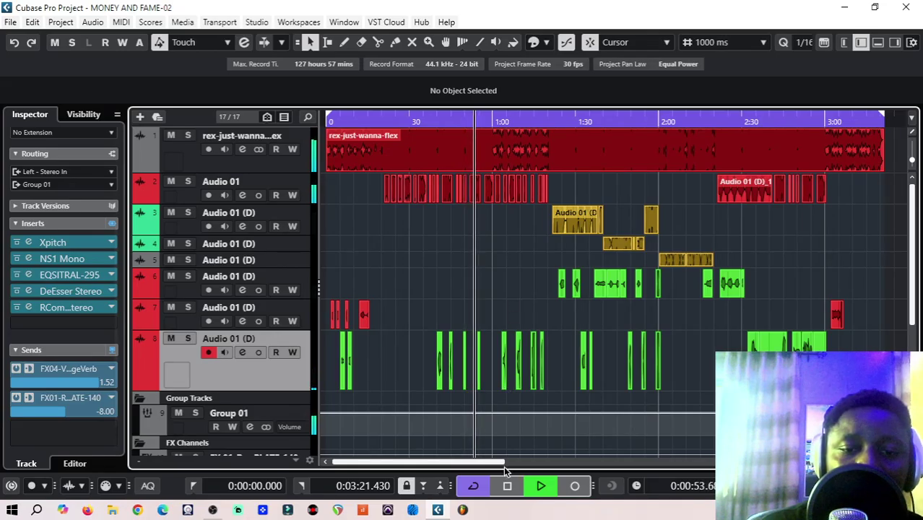
pyautogui.click(507, 488)
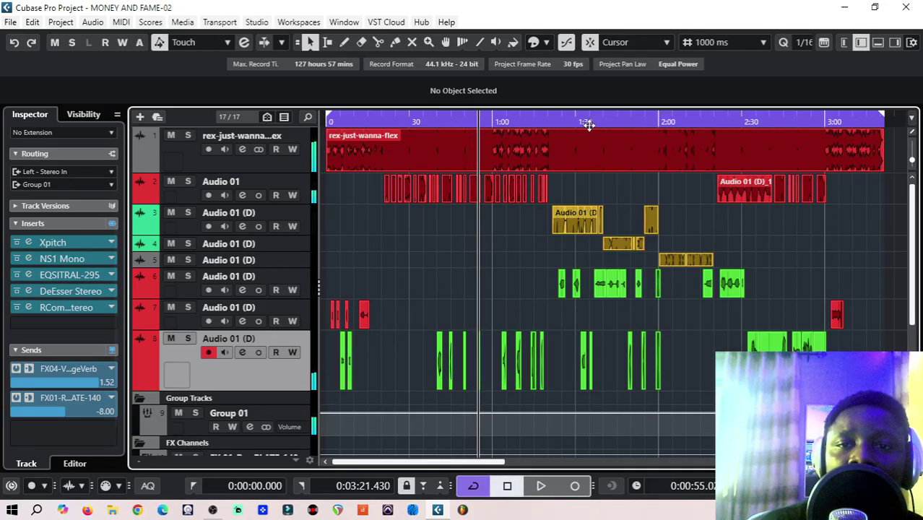
# Solo and select audio track 6, listen to its first clip from about 1:23, and stop playback.
pyautogui.click(557, 122)
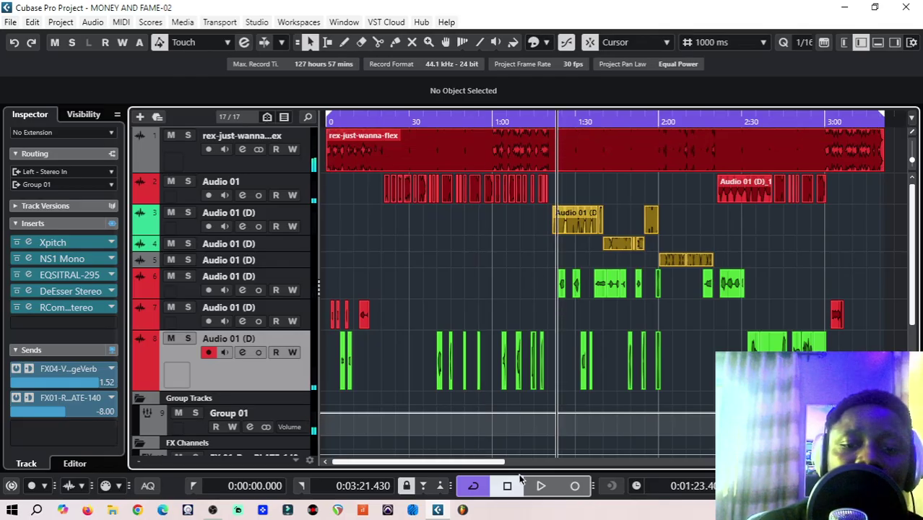
pyautogui.click(541, 485)
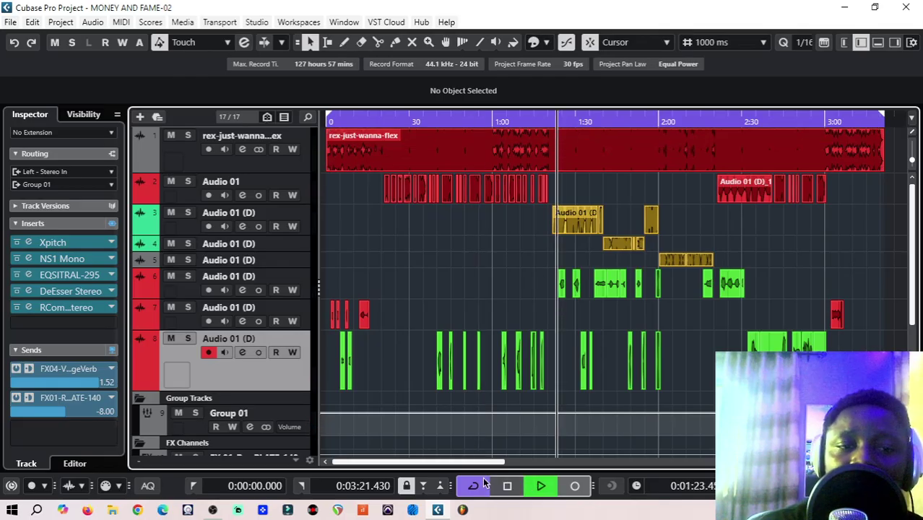
pyautogui.click(188, 279)
pyautogui.click(557, 122)
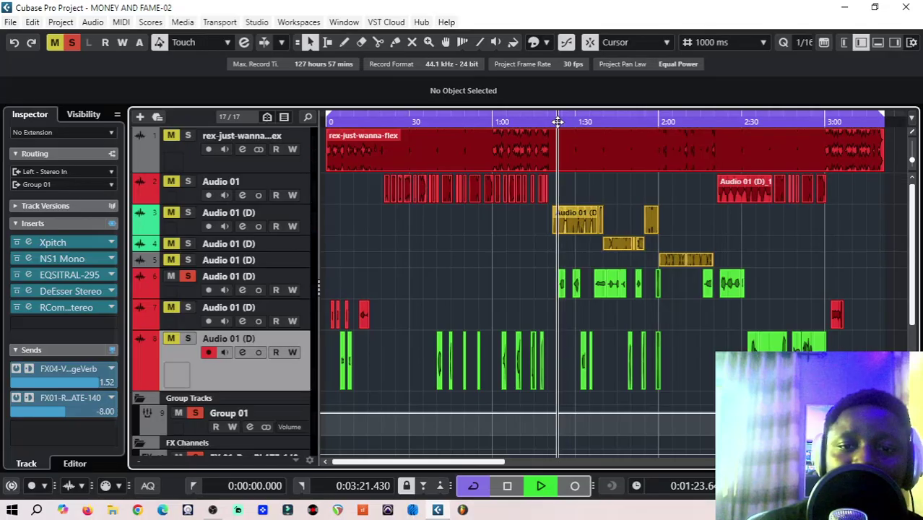
pyautogui.click(282, 276)
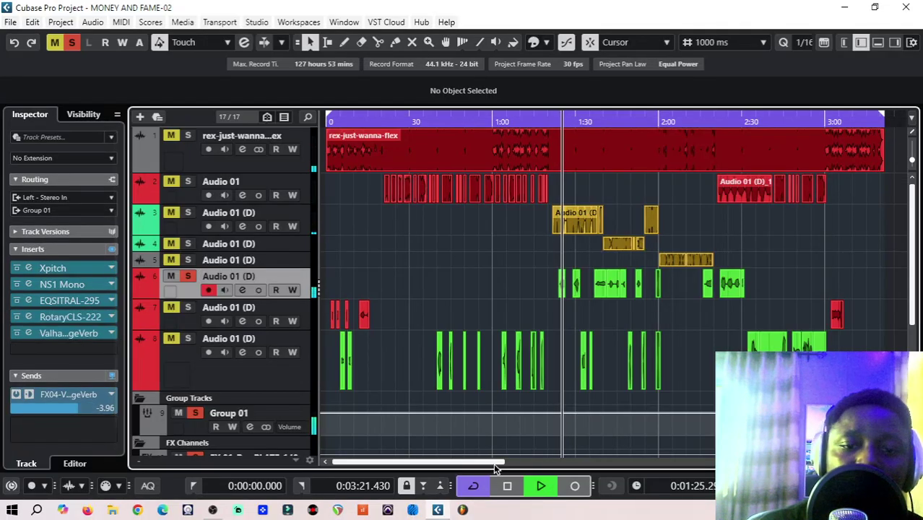
pyautogui.click(507, 486)
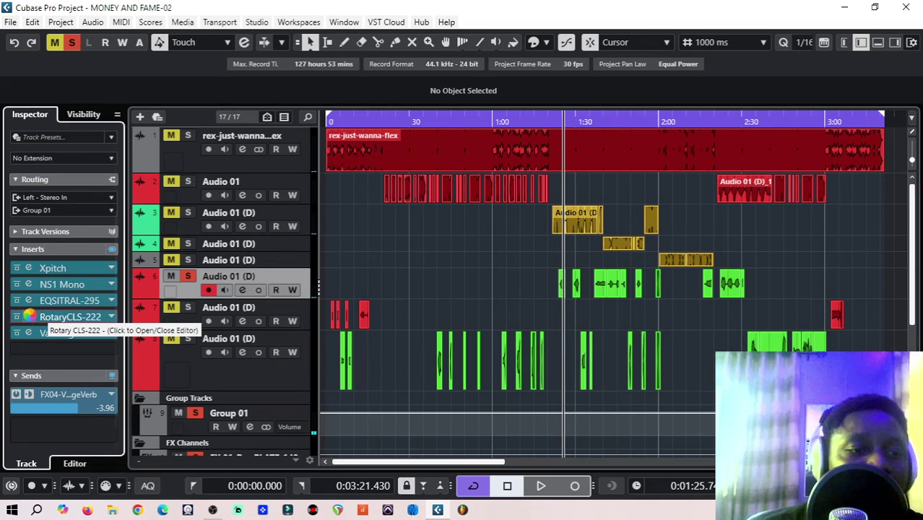
# Review the Rotary CLS-222 insert on track 6 and close the plug-in.
pyautogui.click(29, 318)
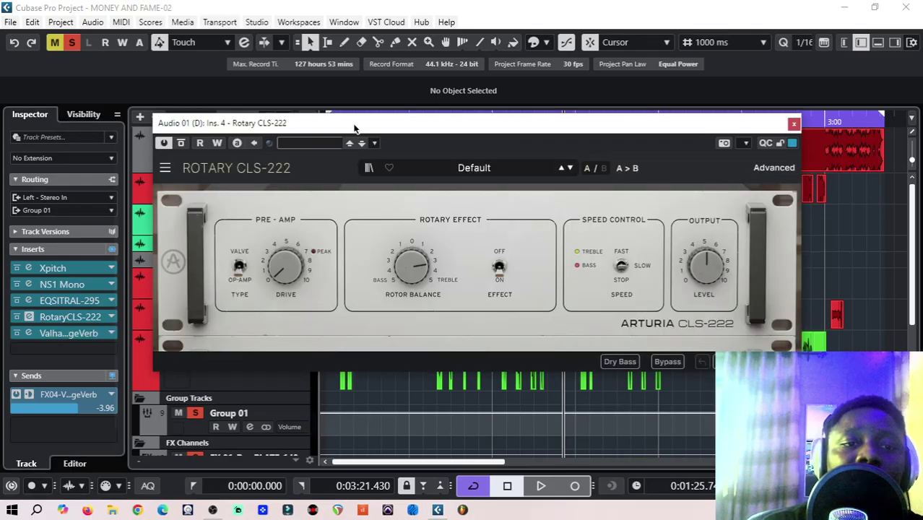
pyautogui.moveTo(354, 124); pyautogui.dragTo(246, 121)
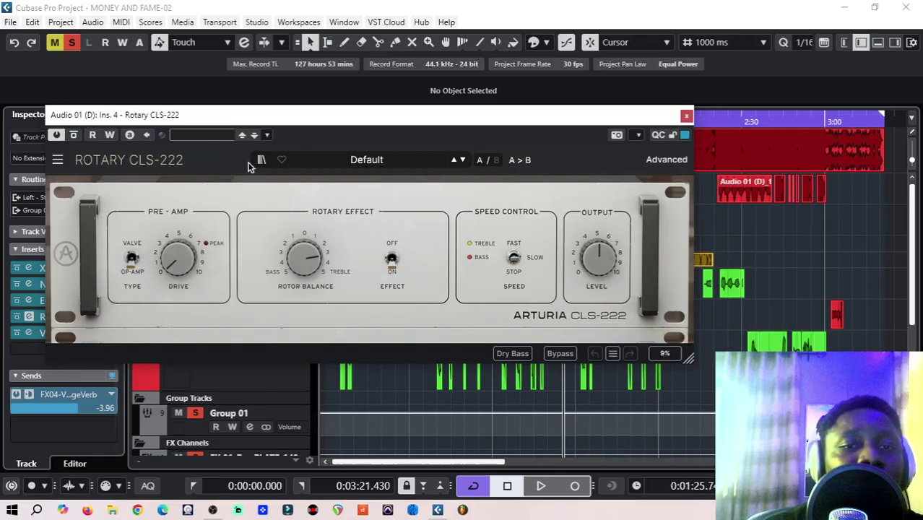
pyautogui.click(376, 159)
pyautogui.click(350, 140)
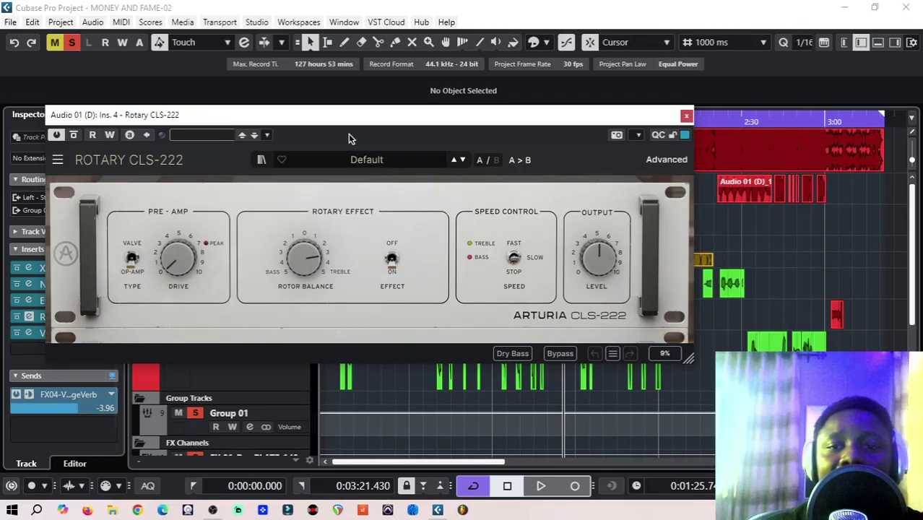
pyautogui.click(686, 116)
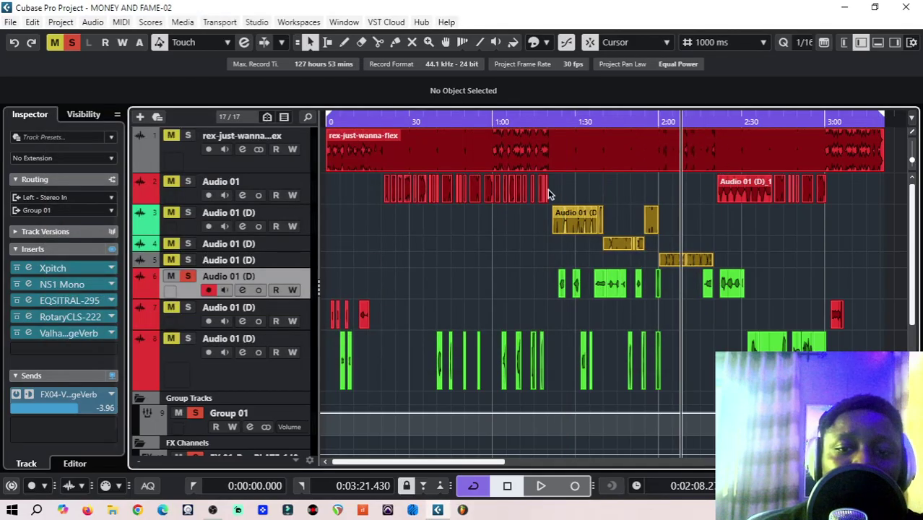
# Place the playhead at about 1:24, then review track 6's ValhallaVintageVerb insert and close it.
pyautogui.click(559, 120)
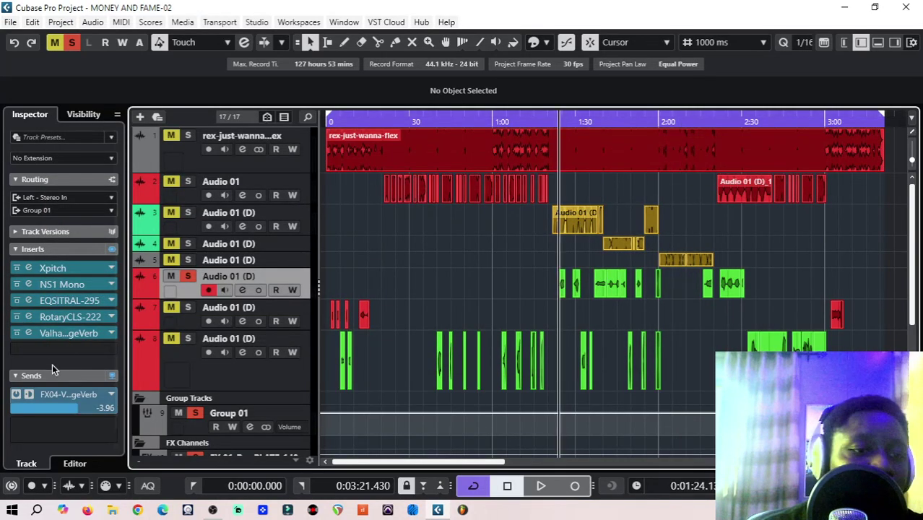
pyautogui.click(25, 333)
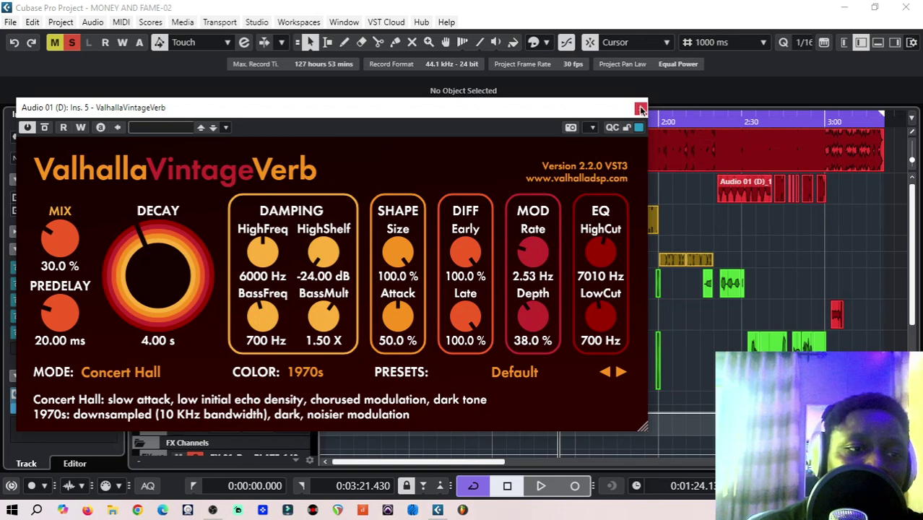
pyautogui.click(640, 110)
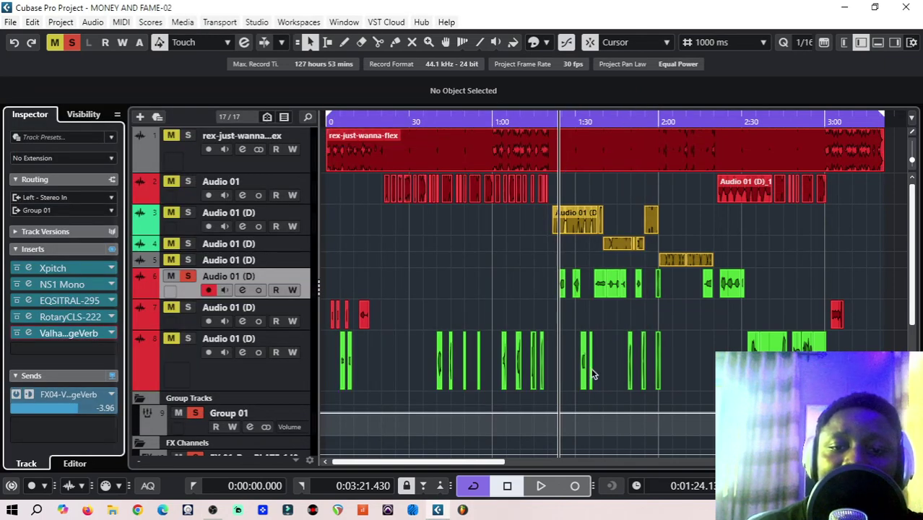
# Listen to the soloed track 6 clips at about 1:24, 1:29 and 1:38, then near 2:15, and stop playback.
pyautogui.click(539, 488)
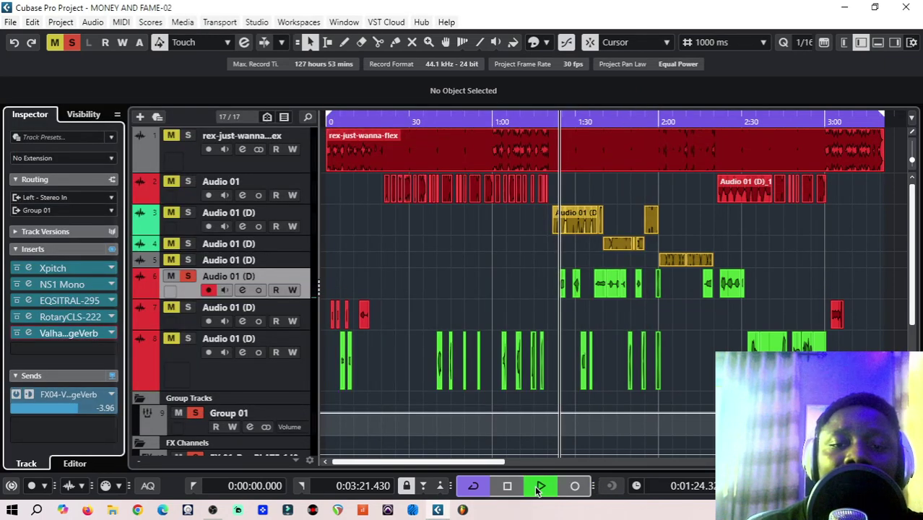
pyautogui.click(510, 486)
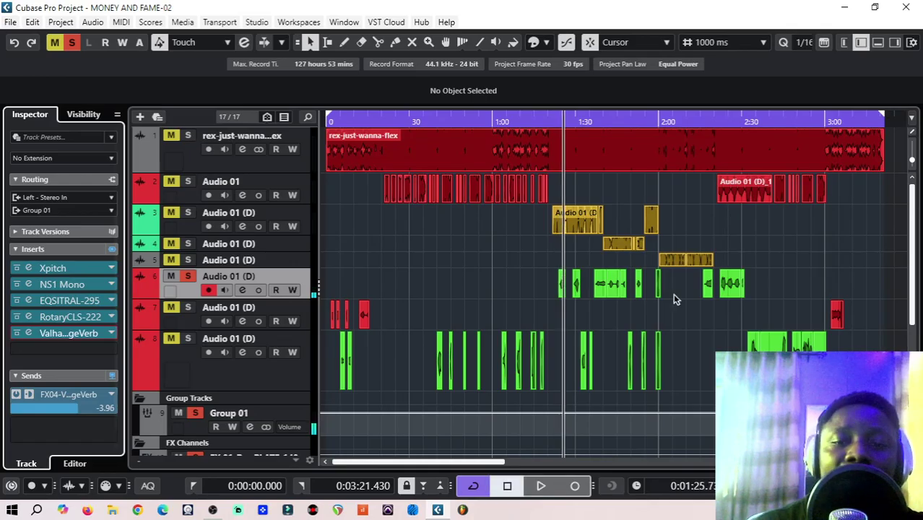
pyautogui.click(571, 119)
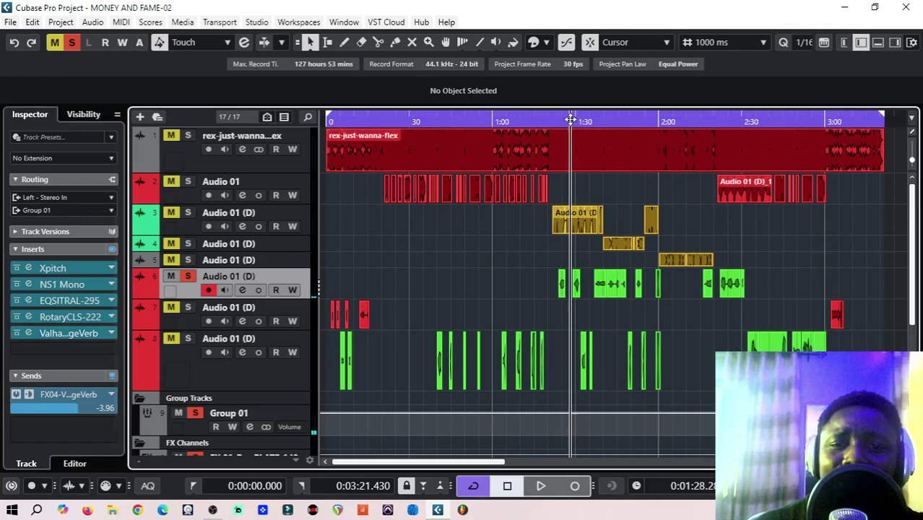
pyautogui.click(574, 119)
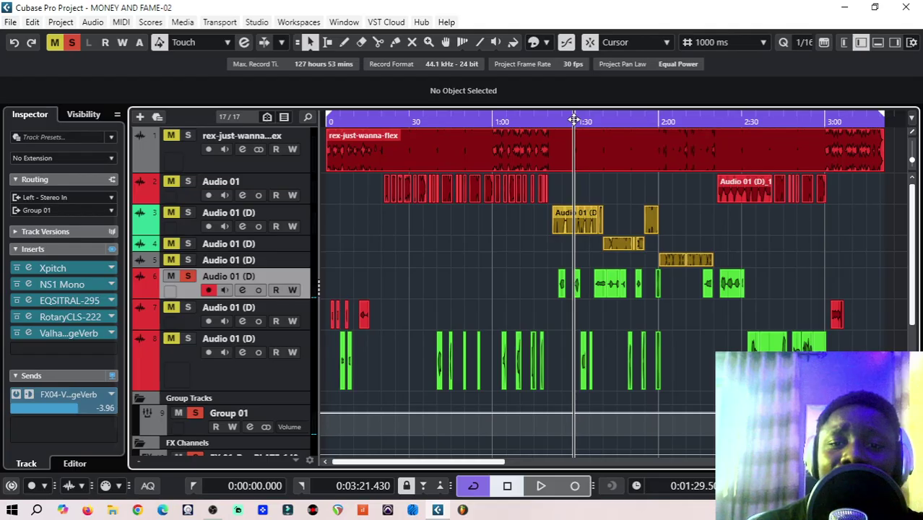
pyautogui.click(542, 486)
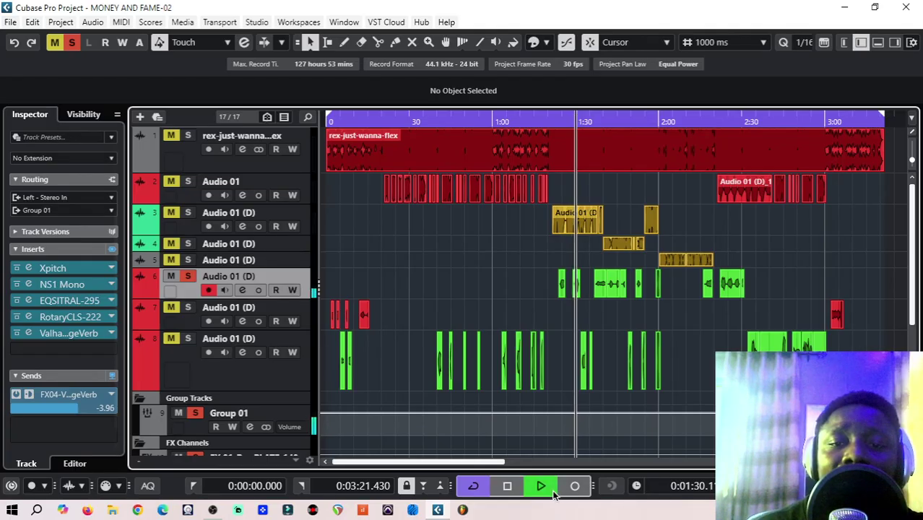
pyautogui.click(590, 122)
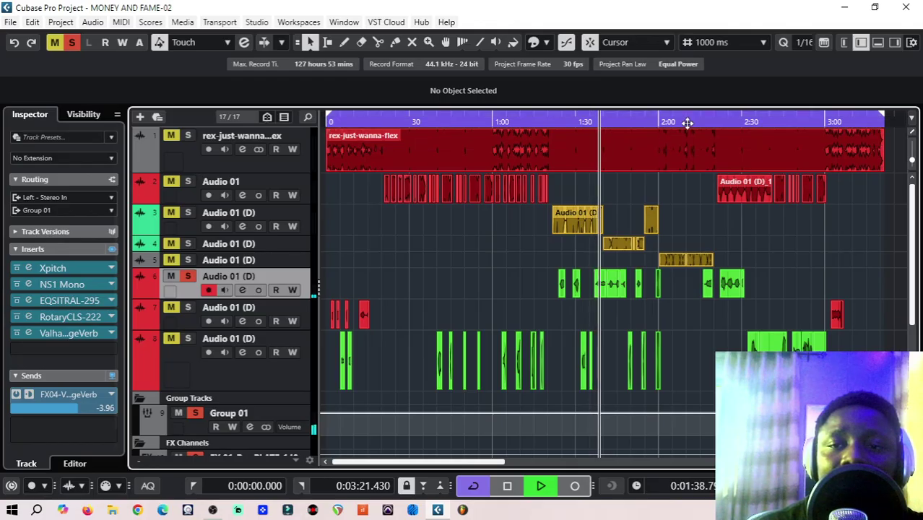
pyautogui.click(699, 118)
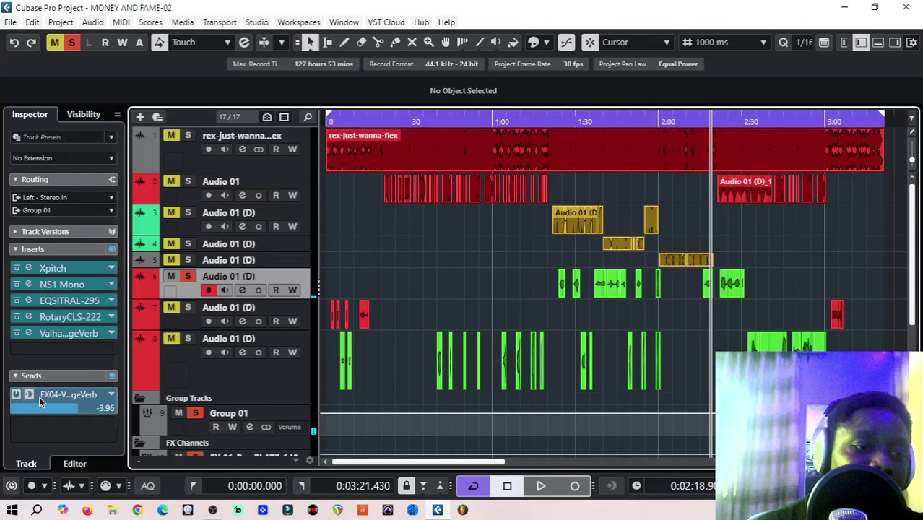
# Select the FX 04 channel, review its ValhallaVintageVerb insert and close the plug-in.
pyautogui.scroll(-3, 274, 391)
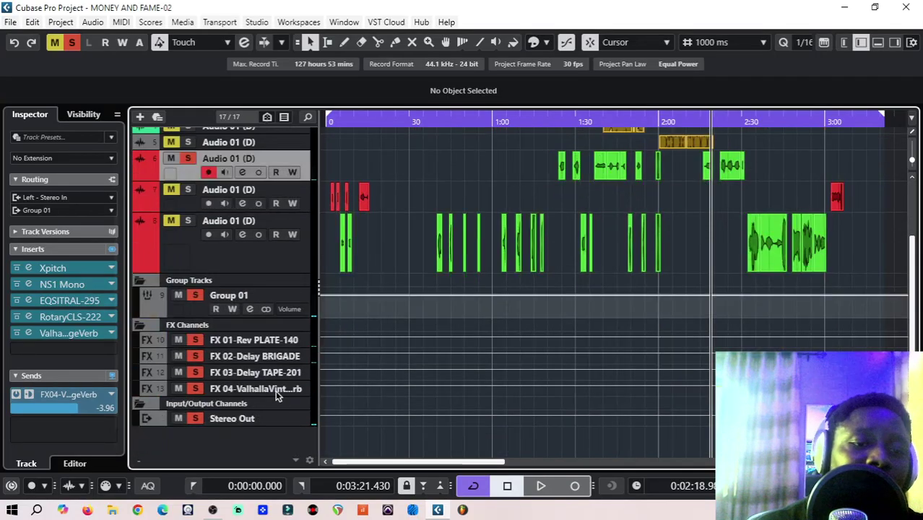
pyautogui.click(246, 392)
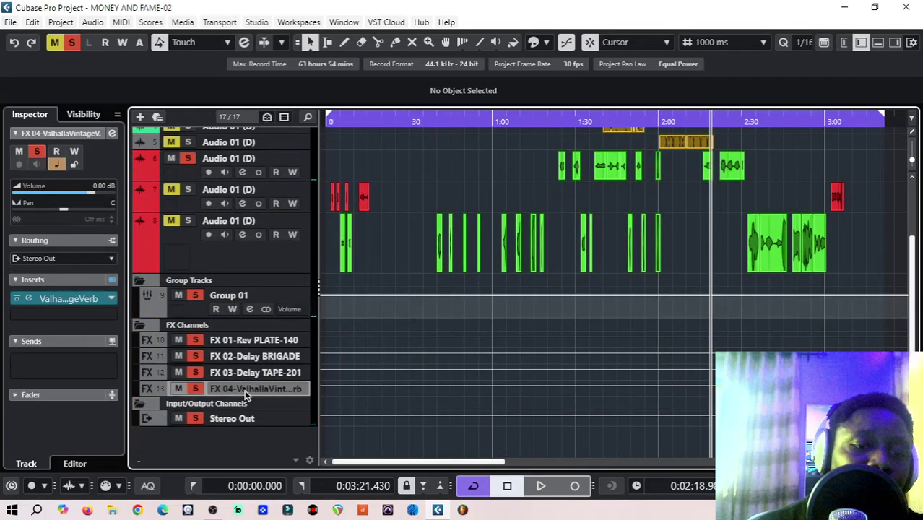
pyautogui.click(29, 298)
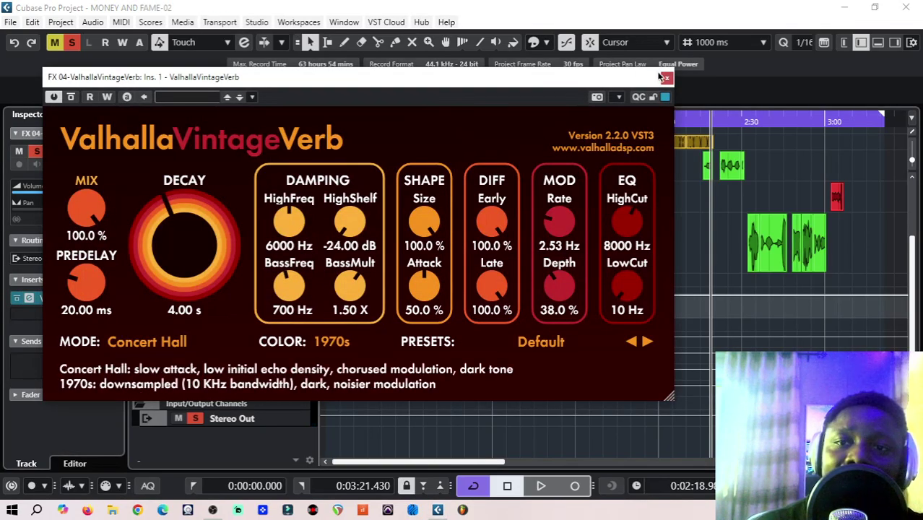
pyautogui.moveTo(584, 87); pyautogui.dragTo(564, 123)
pyautogui.click(647, 113)
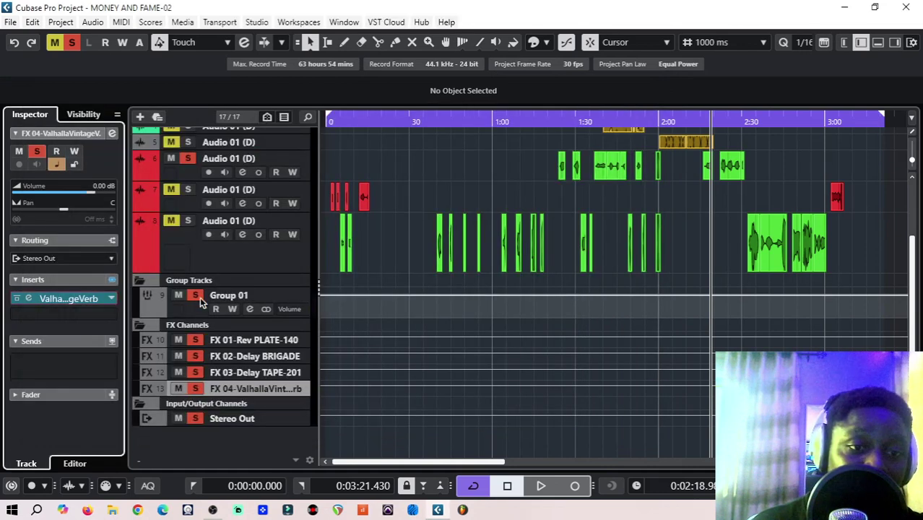
# Clear all solos and place the playhead at about 1:00.
pyautogui.scroll(3, 449, 238)
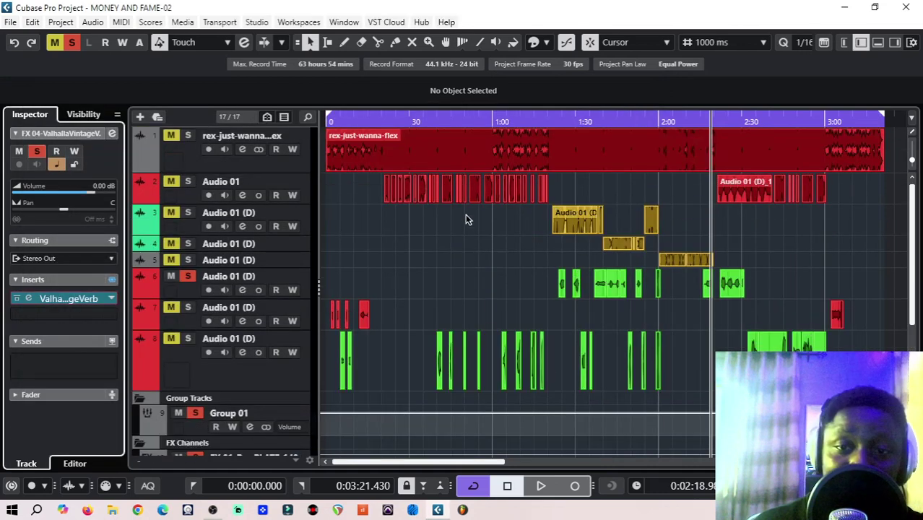
pyautogui.click(518, 120)
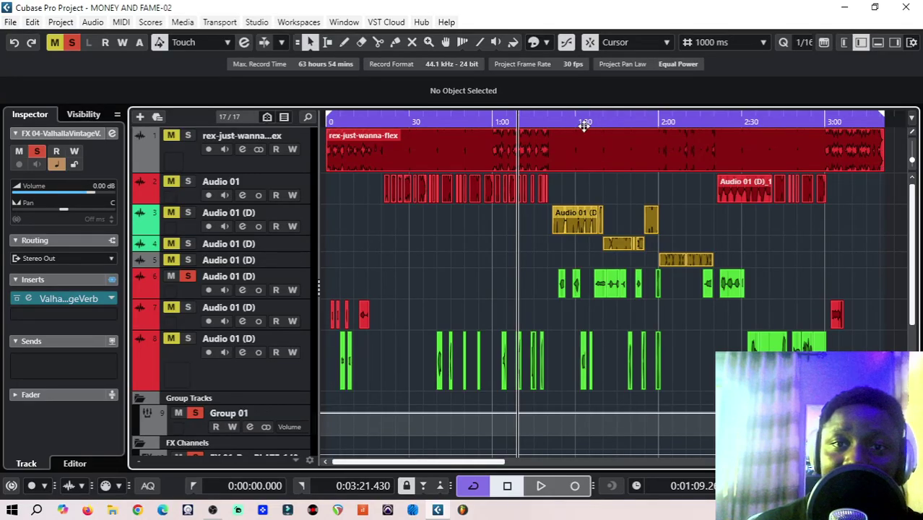
pyautogui.click(72, 44)
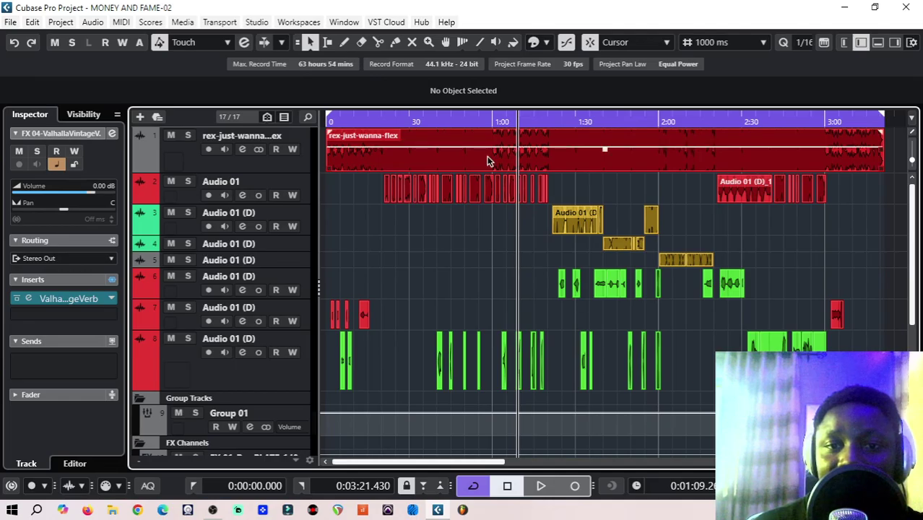
pyautogui.click(501, 119)
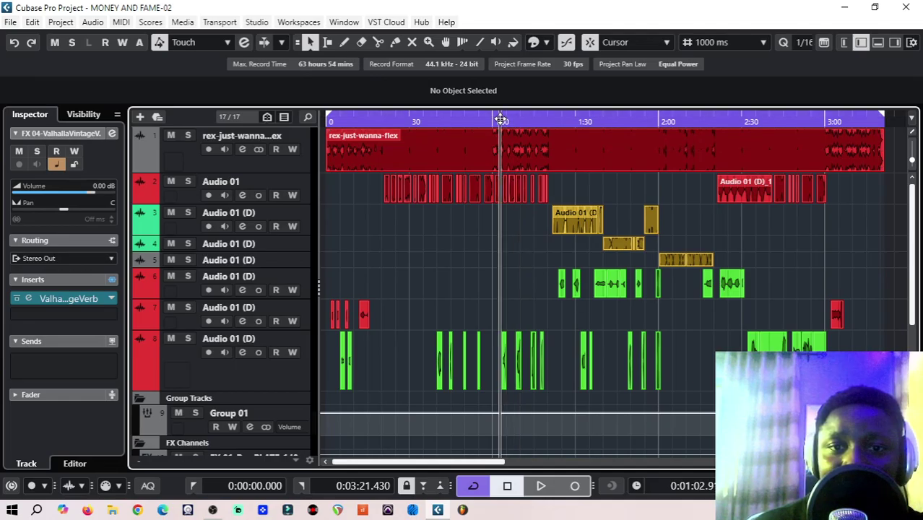
pyautogui.click(496, 119)
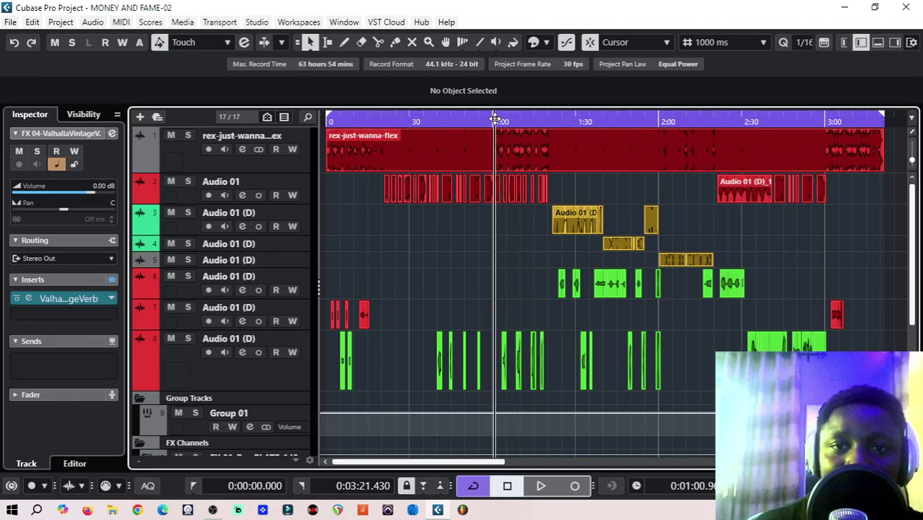
# Select the Stereo Out channel, review its Ozone 9 Imager and Pro-L 2 insert slots, and return to the upper tracks.
pyautogui.scroll(-3, 538, 338)
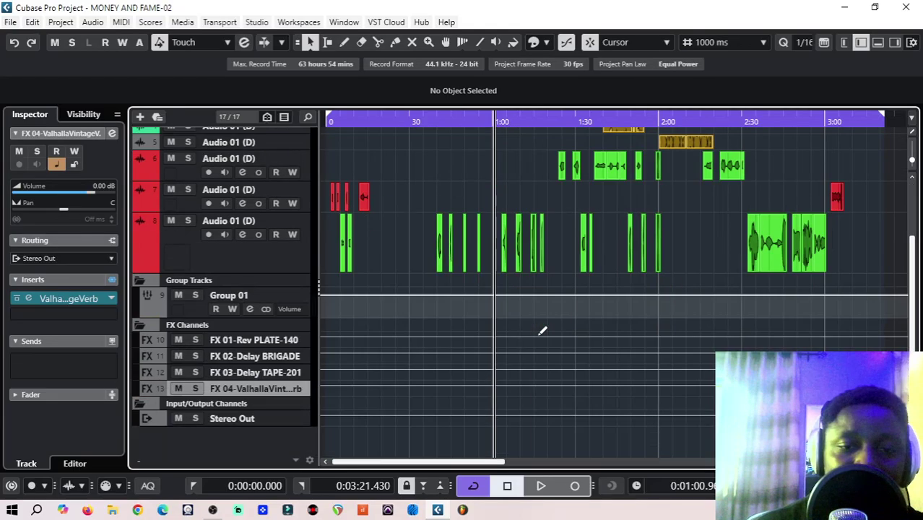
pyautogui.scroll(3, 542, 330)
pyautogui.scroll(-3, 440, 329)
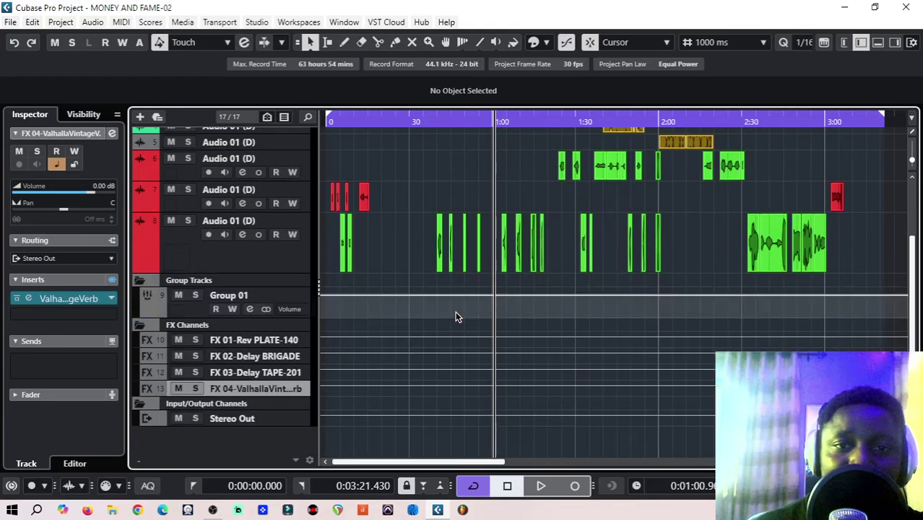
pyautogui.click(273, 420)
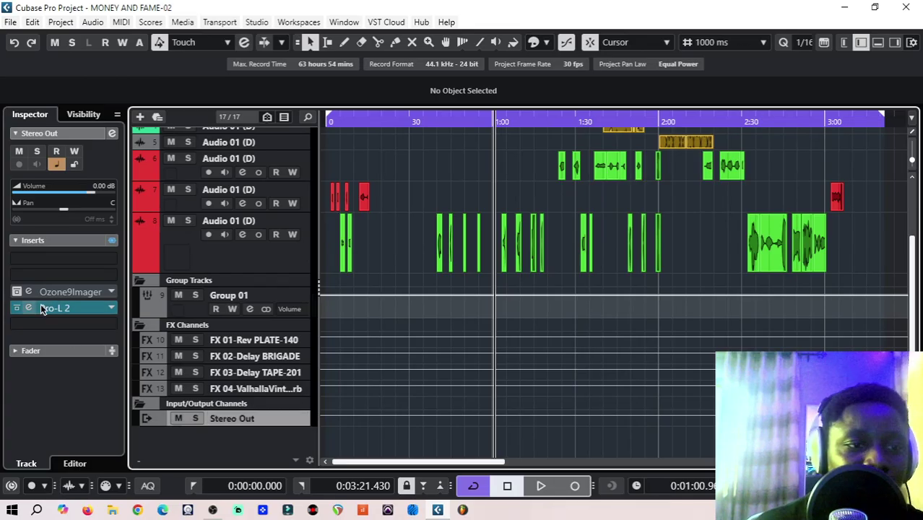
pyautogui.scroll(3, 537, 260)
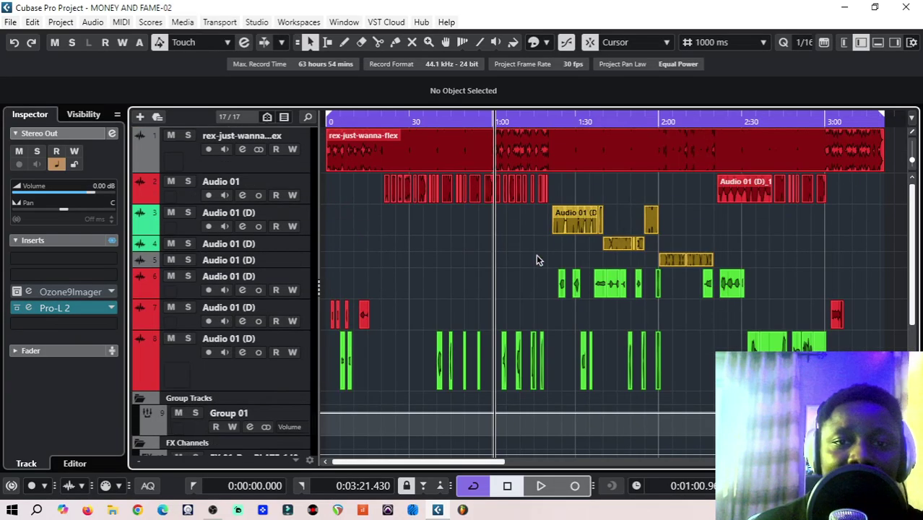
# Listen to the full mix from about 1:00 to about 2:01 and stop playback.
pyautogui.click(542, 488)
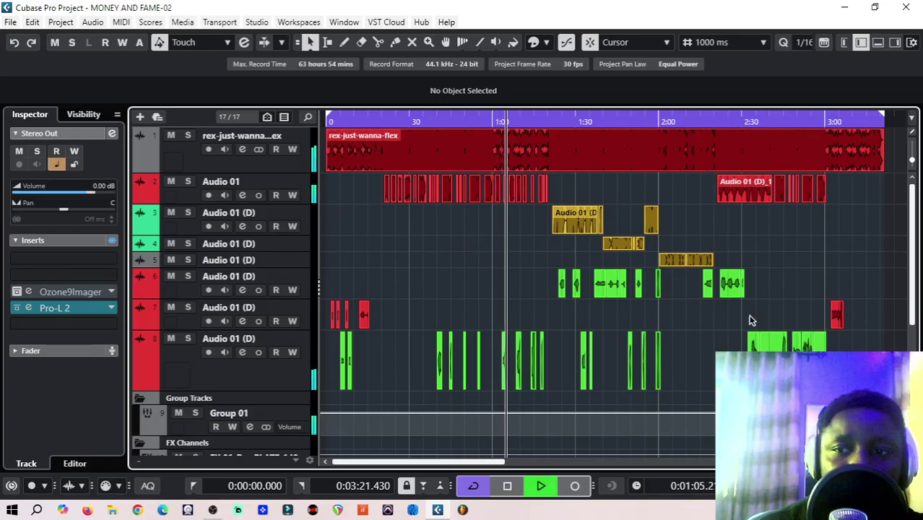
pyautogui.hotkey('shift', 'g')
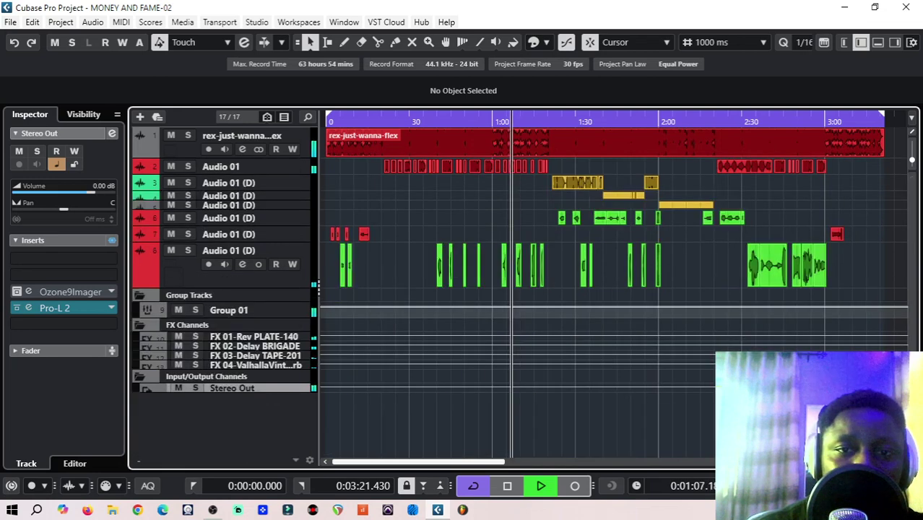
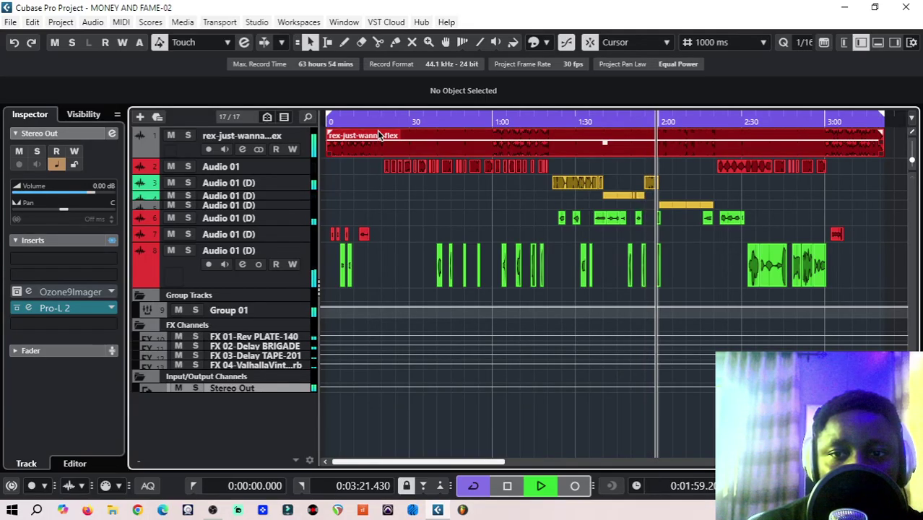
pyautogui.click(507, 485)
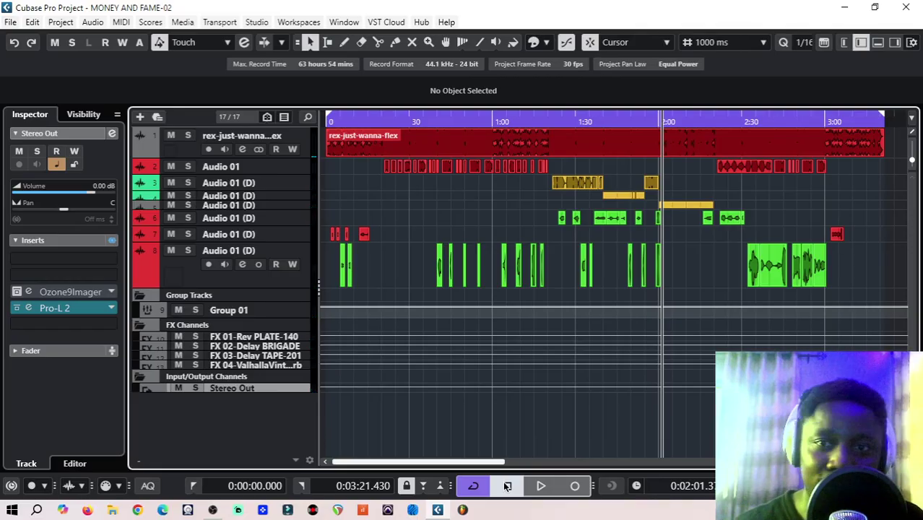
pyautogui.hscroll(2, 614, 288)
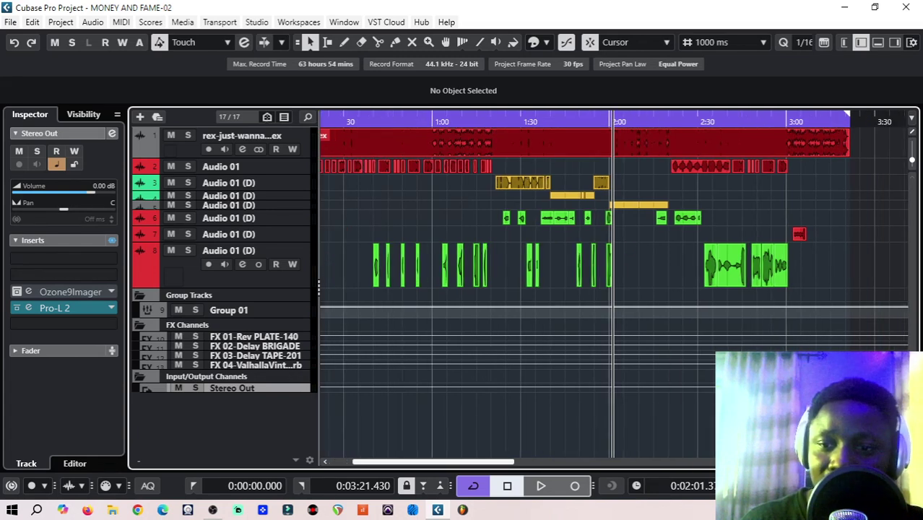
pyautogui.scroll(-4, 614, 288)
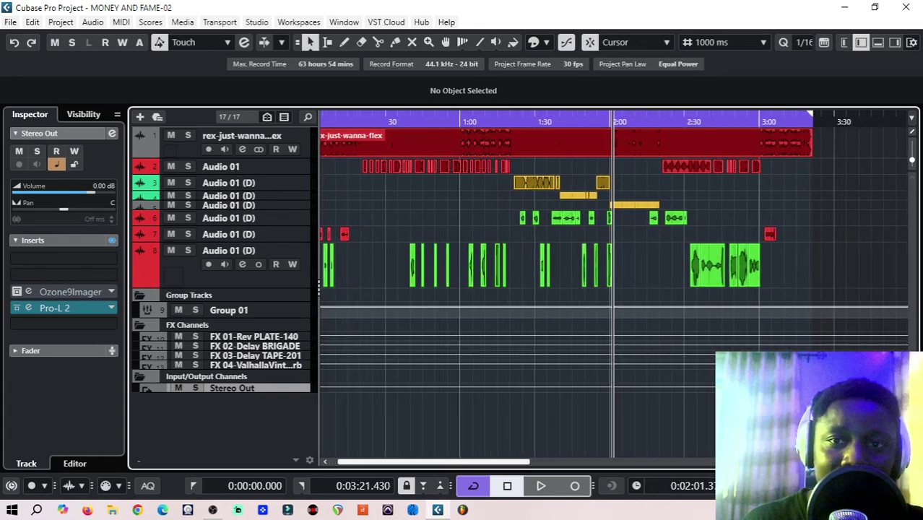
pyautogui.scroll(-2, 614, 289)
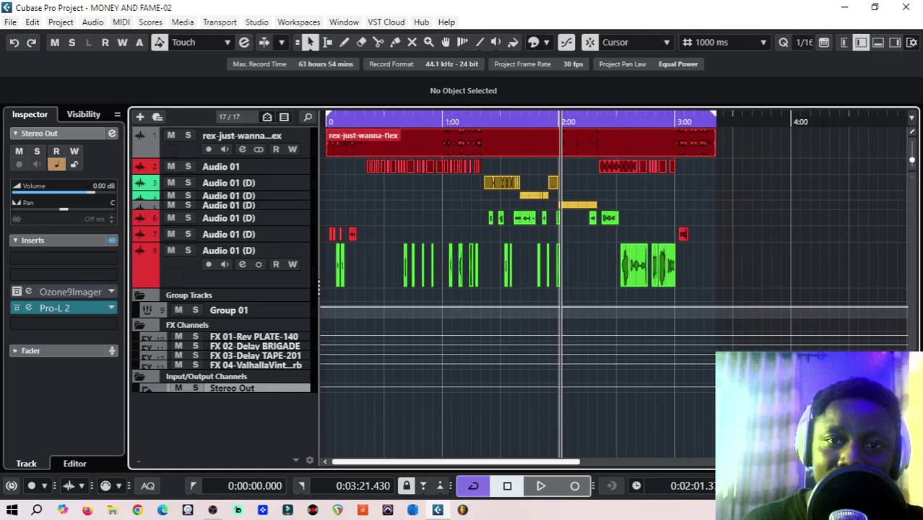